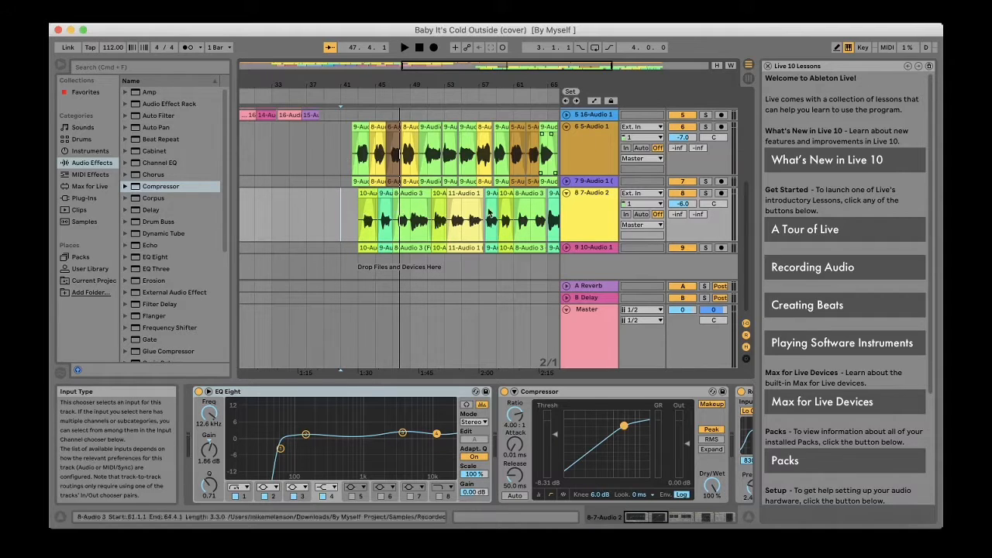
Play the overlapping vocal section from bar 41, and place the insert marker at bar 43.
click(341, 211)
key(space)
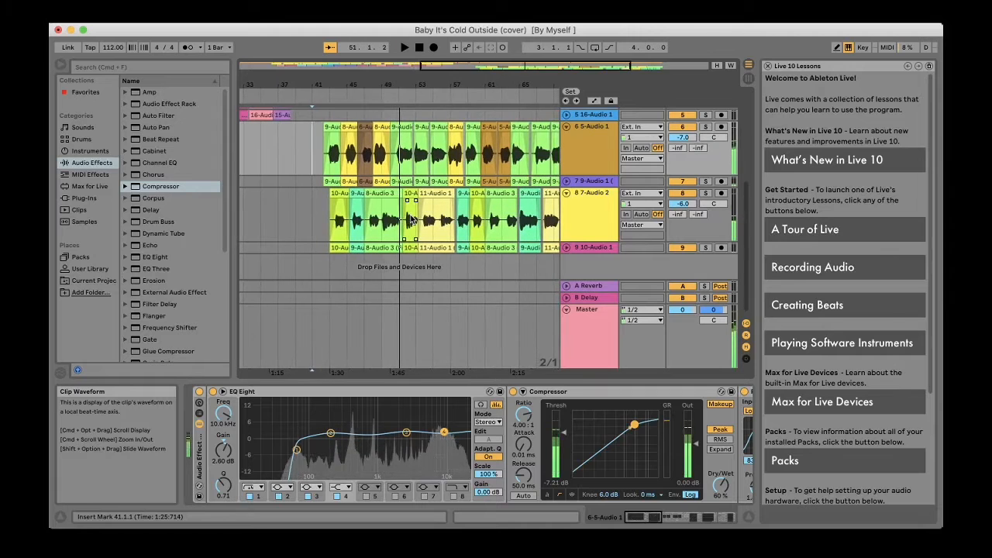
click(323, 221)
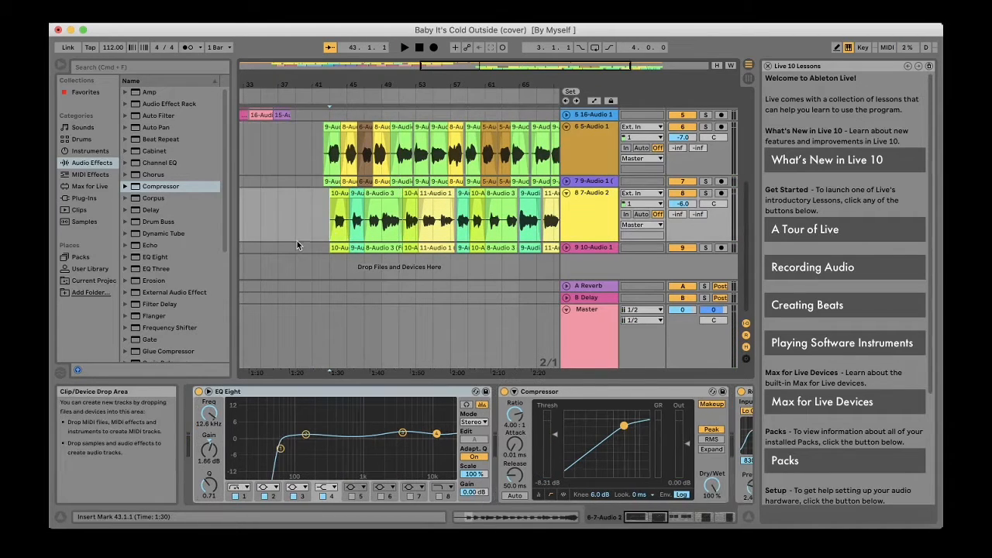
Solo the yellow 7-Audio 2 vocal track.
scroll(298, 243, up, 5)
scroll(422, 196, right, 3)
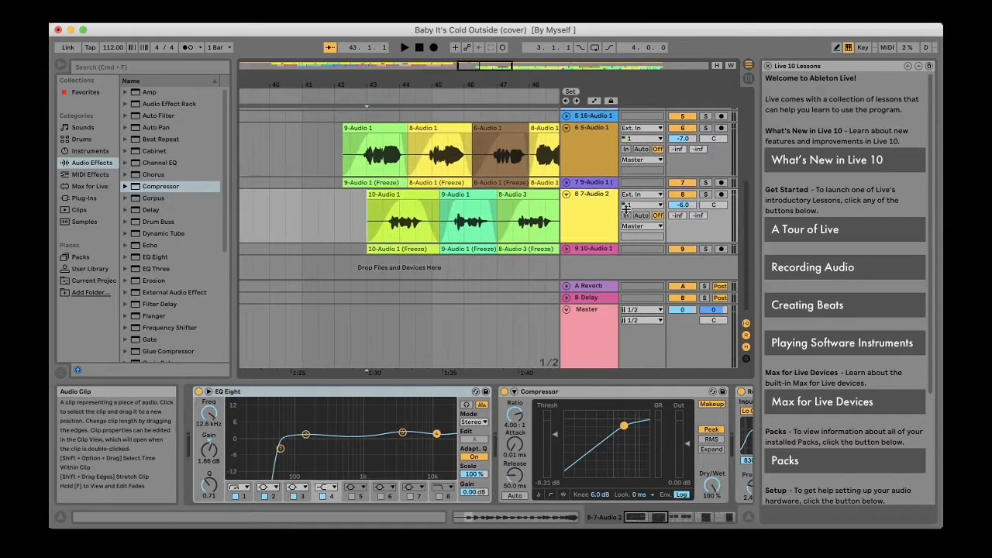
click(704, 195)
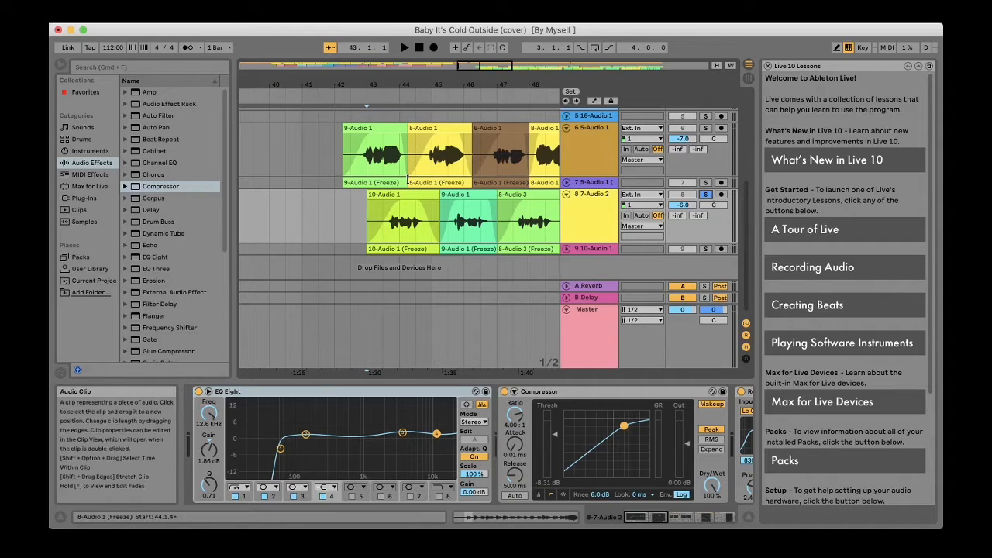
Bypass the EQ Eight, Compressor and Reverb on the soloed vocal track.
alt+click(198, 391)
scroll(198, 391, right, 5)
scroll(198, 392, left, 2)
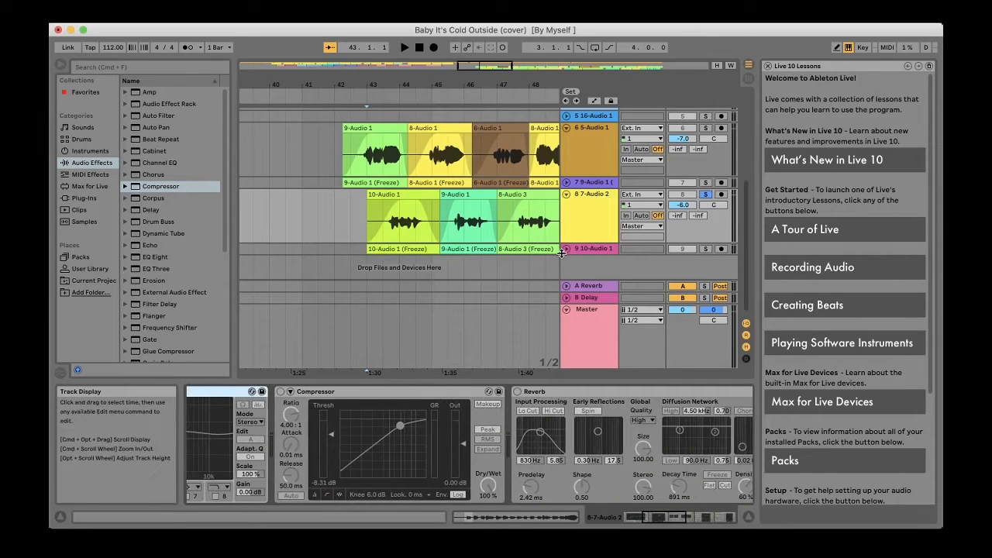
Play the start of the soloed vocal with its effects bypassed and with them re-enabled to compare the sound.
click(362, 230)
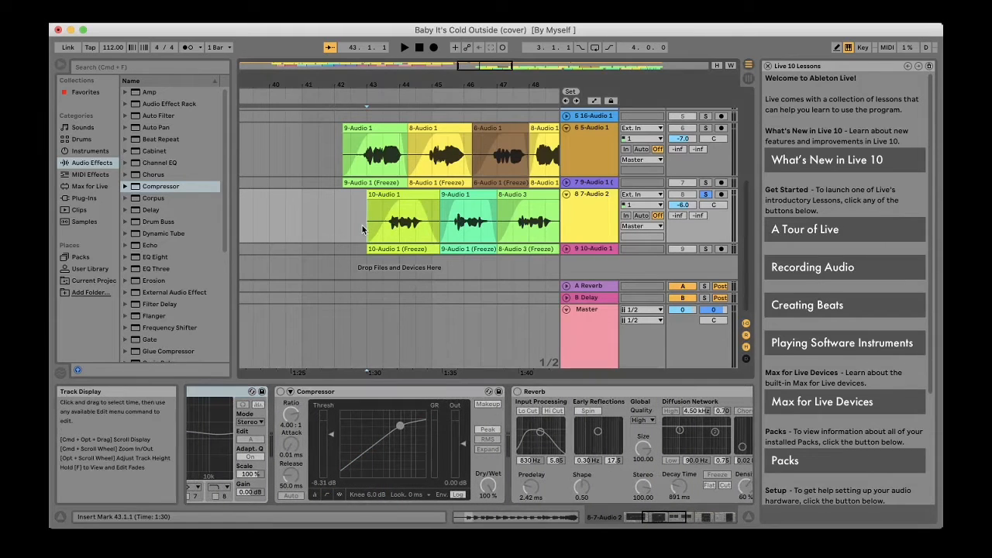
key(space)
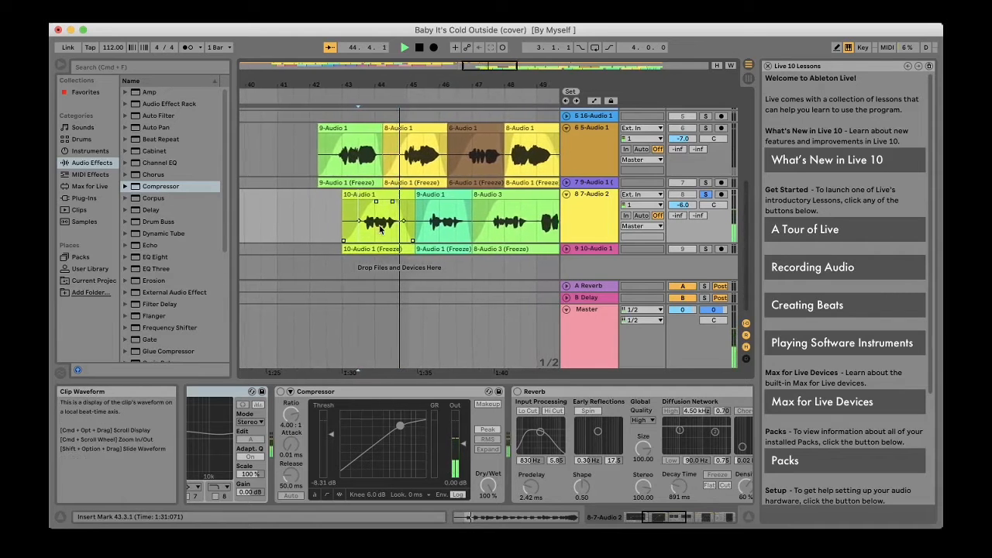
key(space)
scroll(343, 469, left, 5)
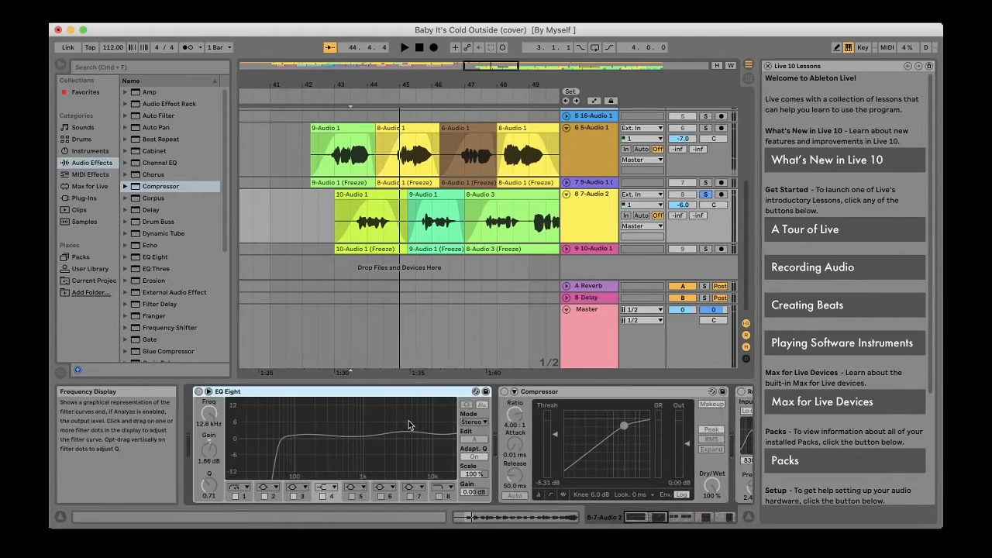
key(space)
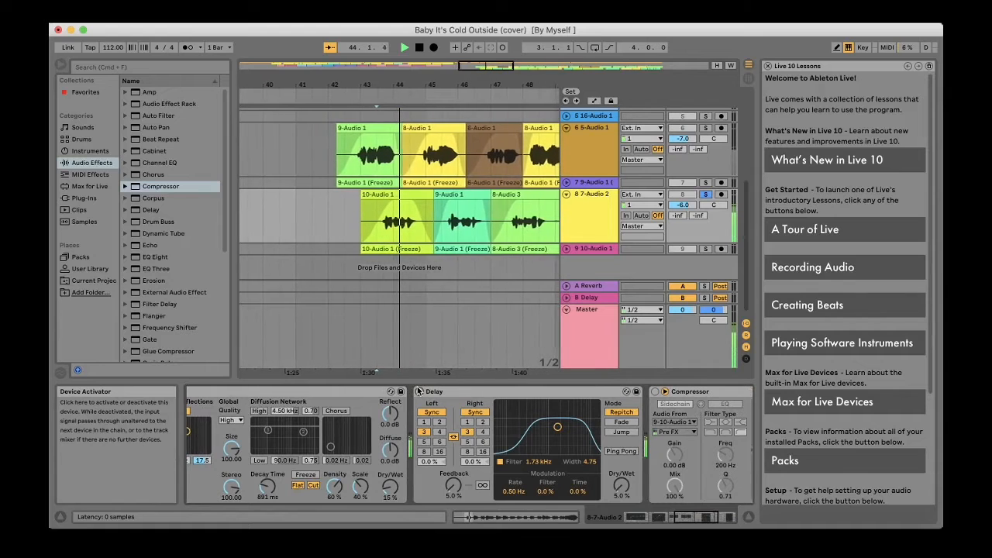
key(space)
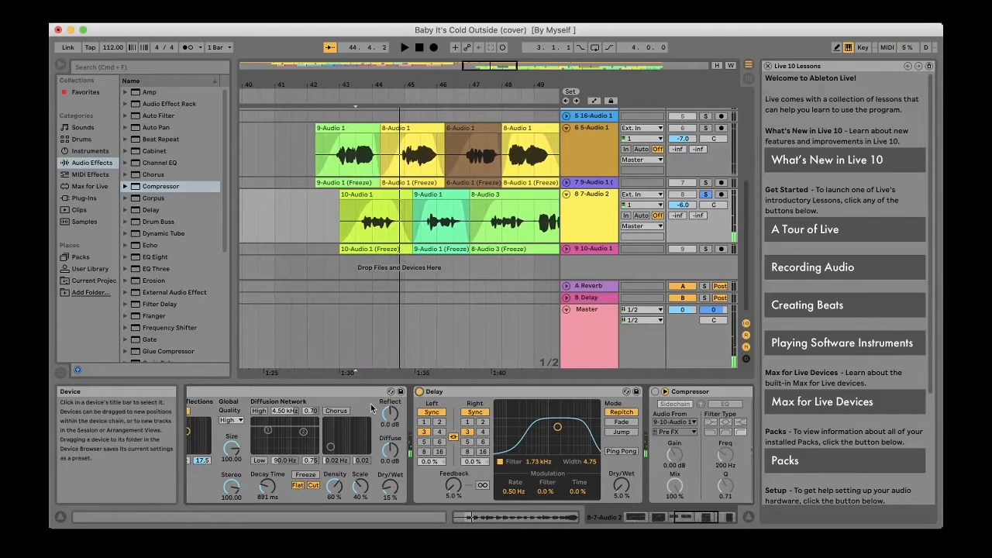
Switch the vocal track's Reverb, Compressor and EQ Eight back off.
scroll(434, 394, left, 3)
scroll(439, 397, left, 5)
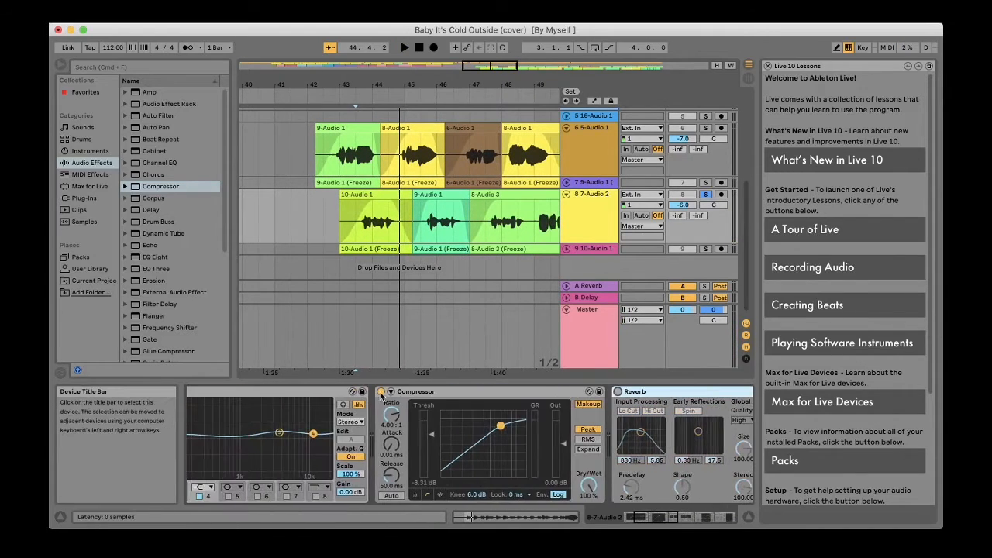
click(379, 392)
scroll(379, 395, left, 3)
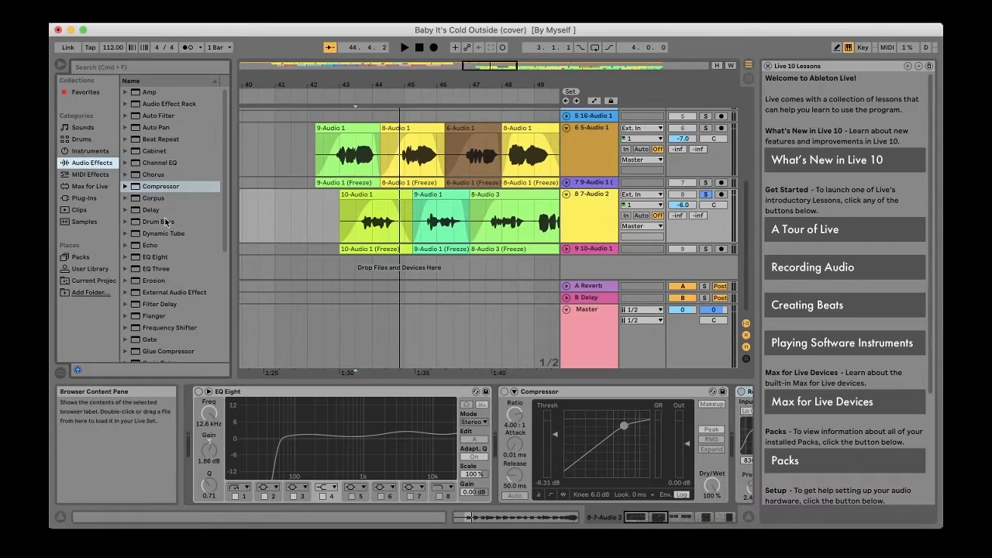
Replace the vocal track's existing EQ Eight with a fresh default EQ Eight ahead of the Compressor.
scroll(148, 190, down, 3)
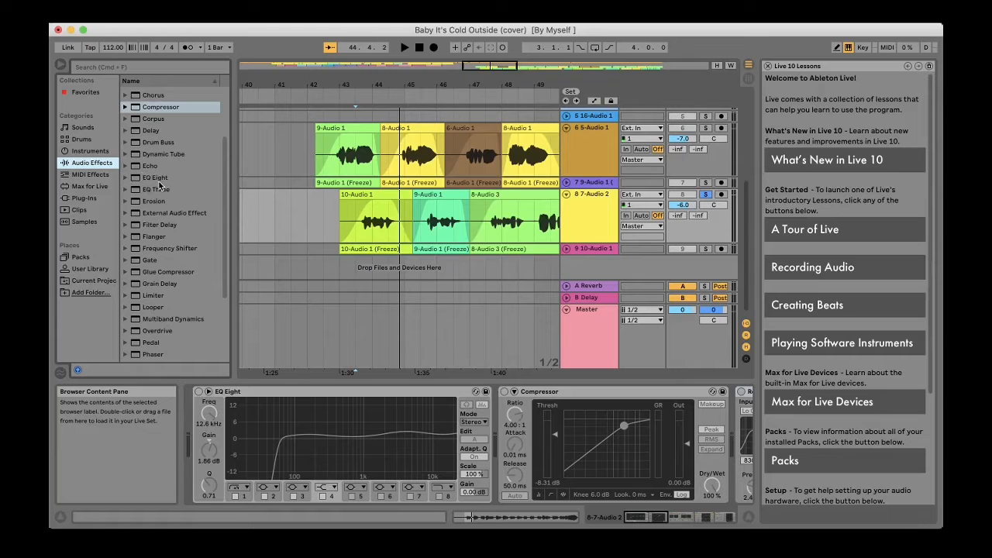
click(159, 180)
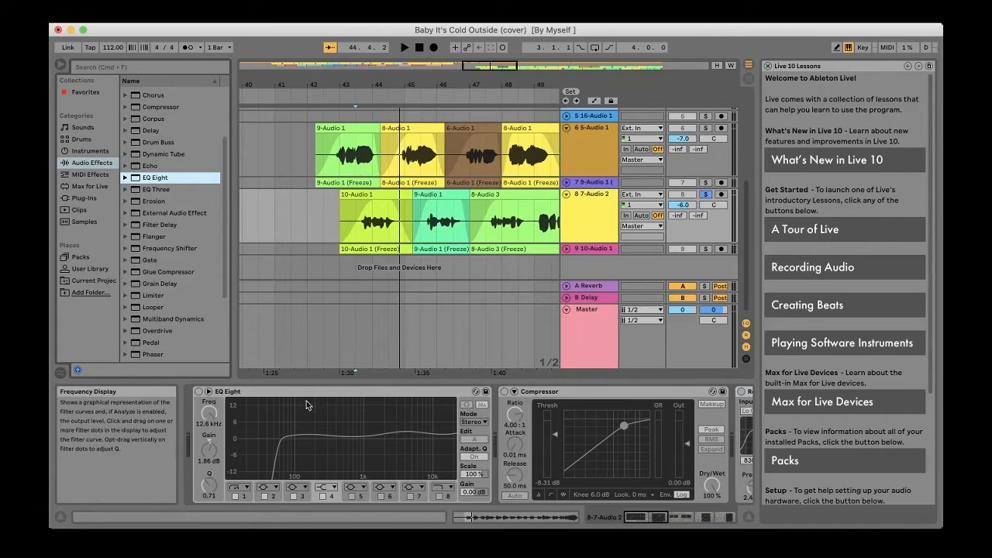
click(198, 392)
click(257, 395)
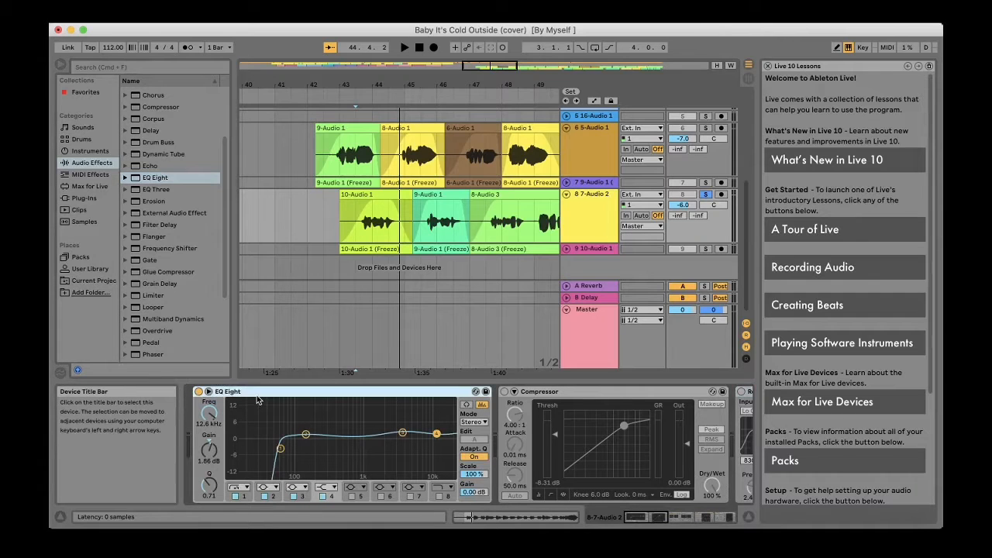
key(Delete)
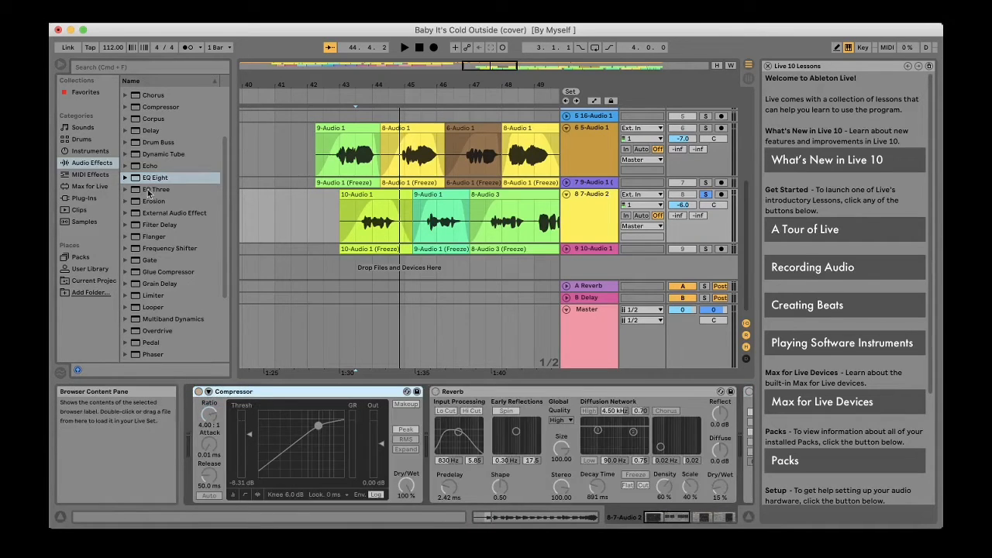
drag(152, 177, 194, 460)
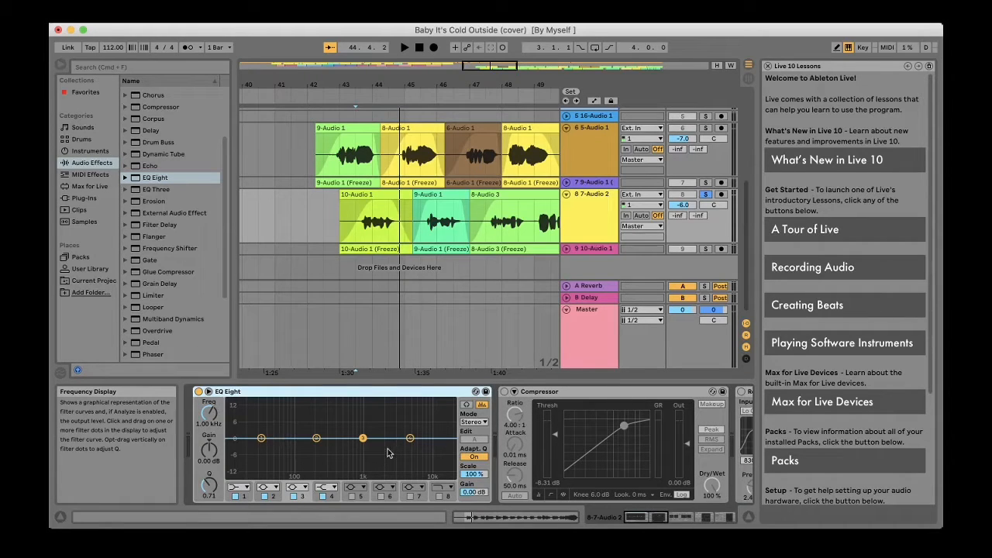
Keep EQ Eight's band 1 as a low shelf and lower it to -12.5 dB at 27.8 Hz.
click(262, 439)
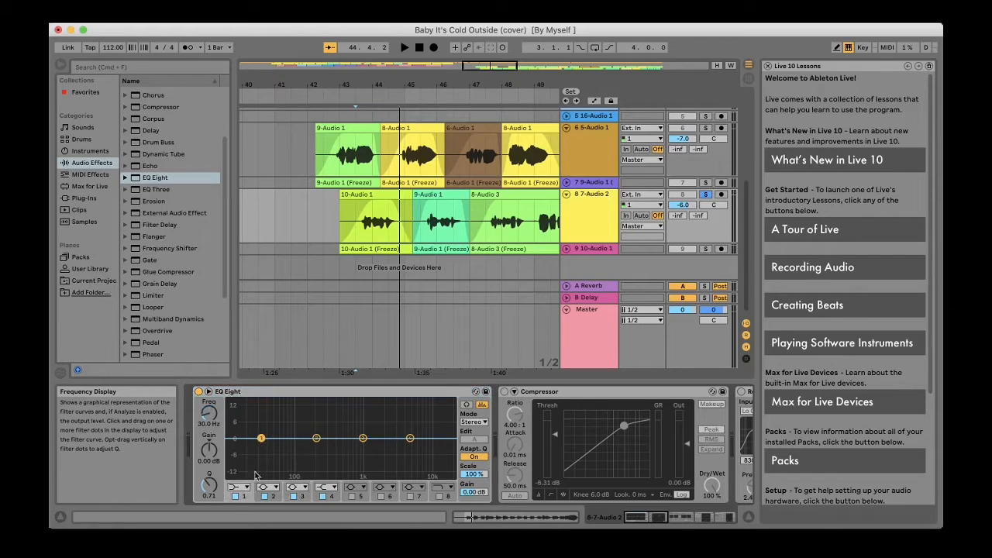
click(237, 487)
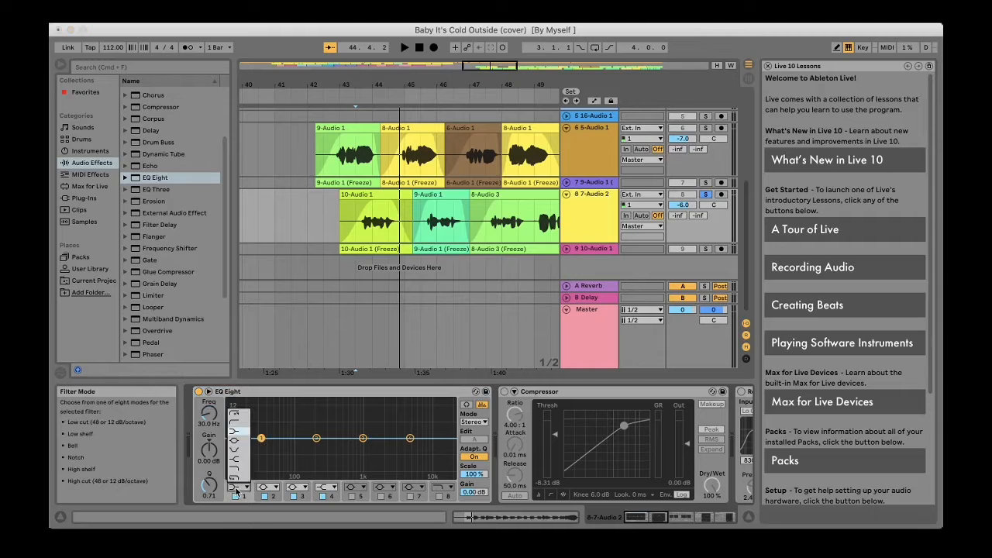
click(236, 490)
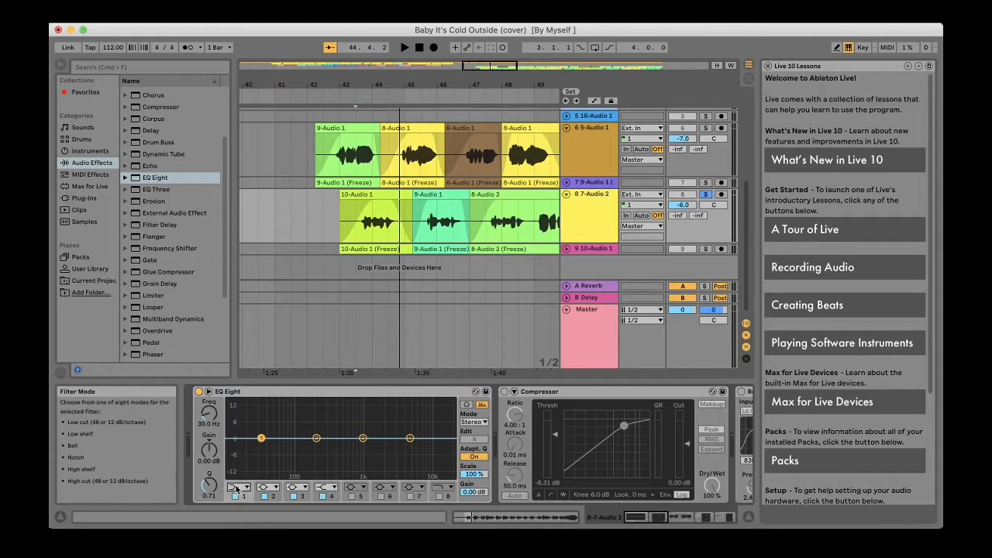
click(237, 487)
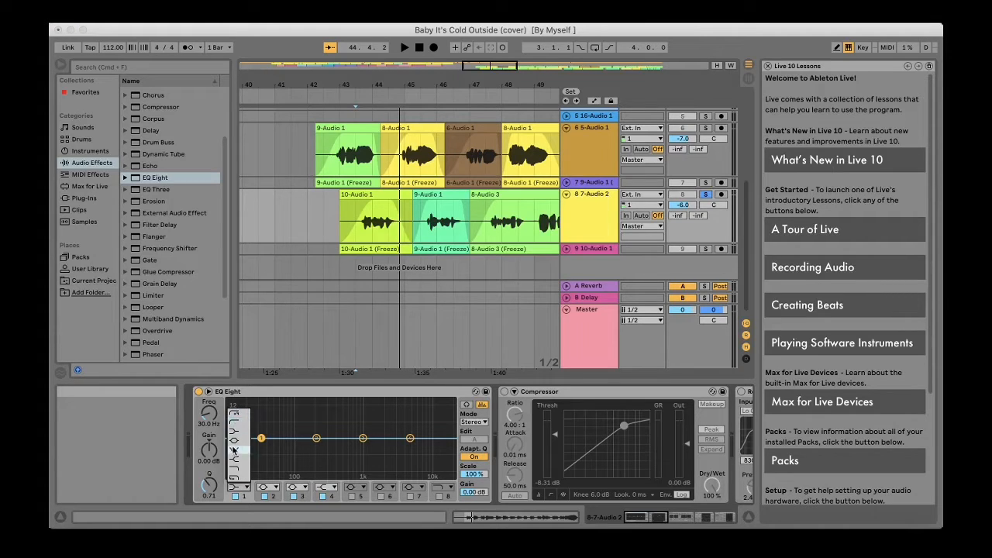
click(234, 438)
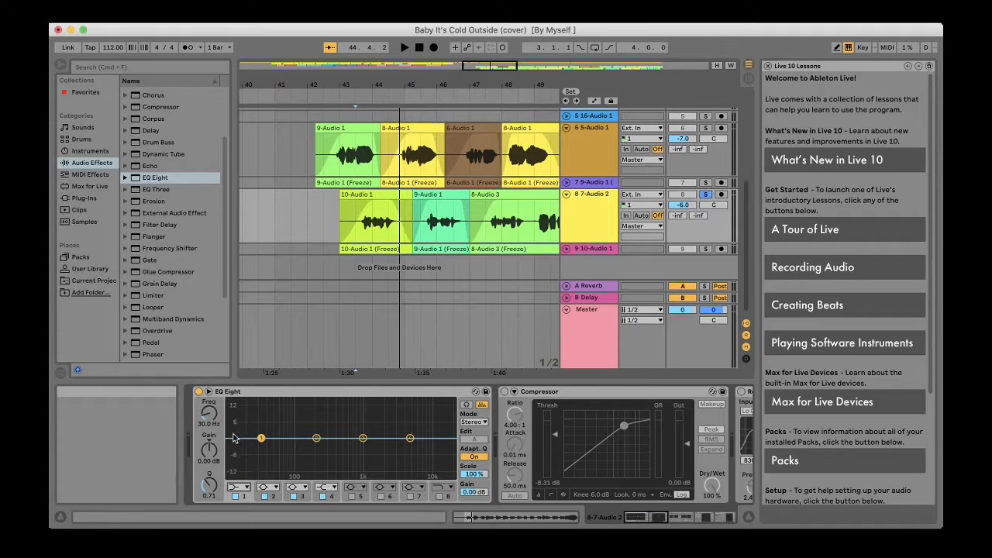
drag(261, 438, 259, 469)
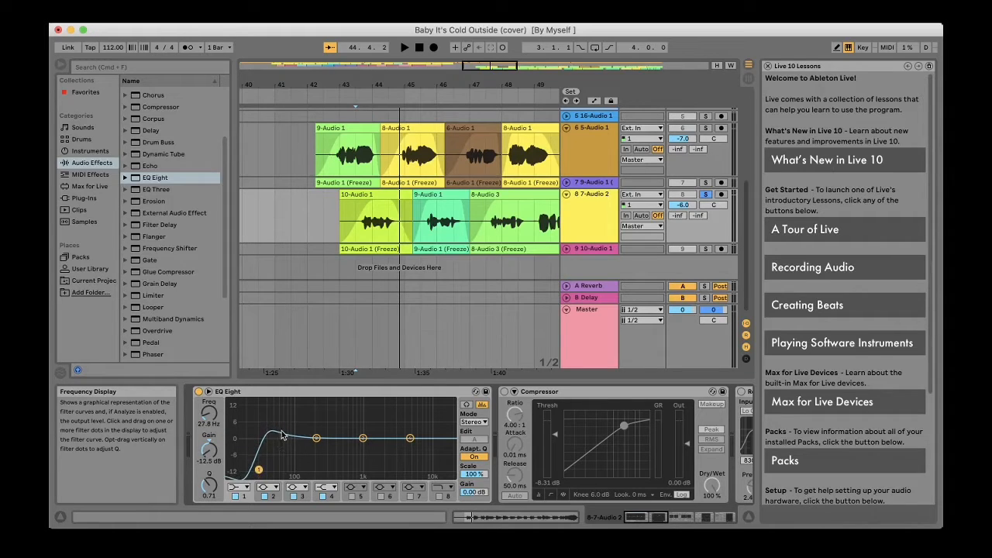
Change band 1 to the 48 dB/octave low cut and play the soloed vocal from bar 43.3.1.
click(242, 488)
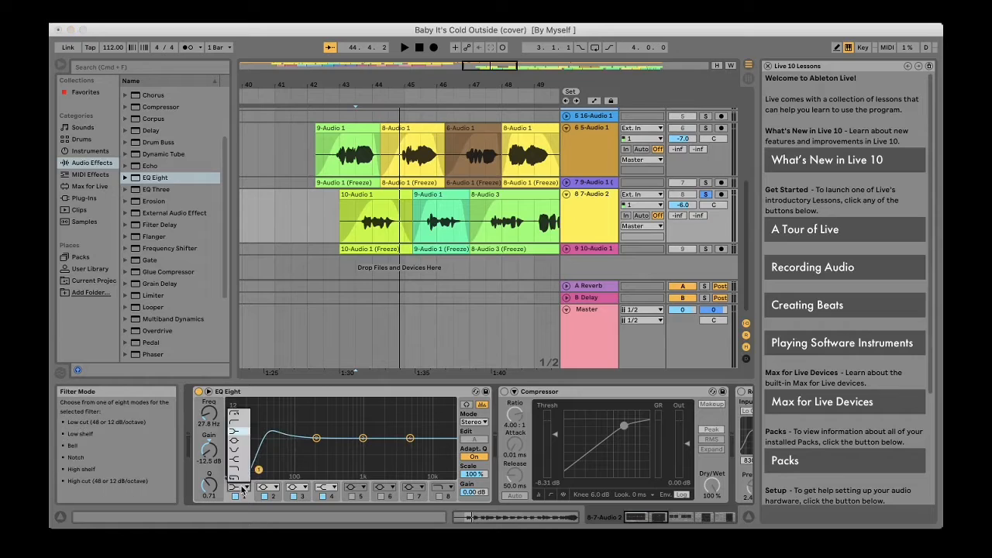
click(243, 414)
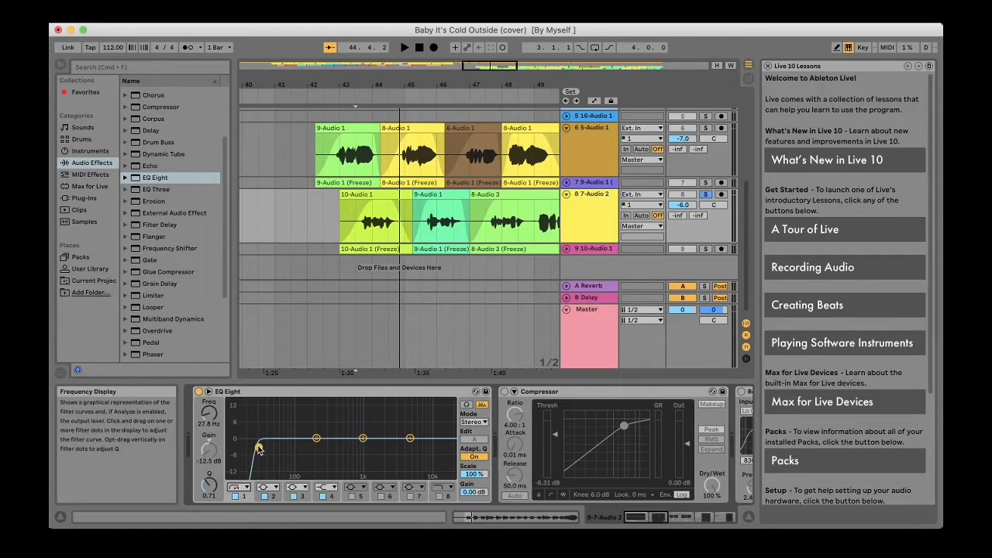
click(354, 231)
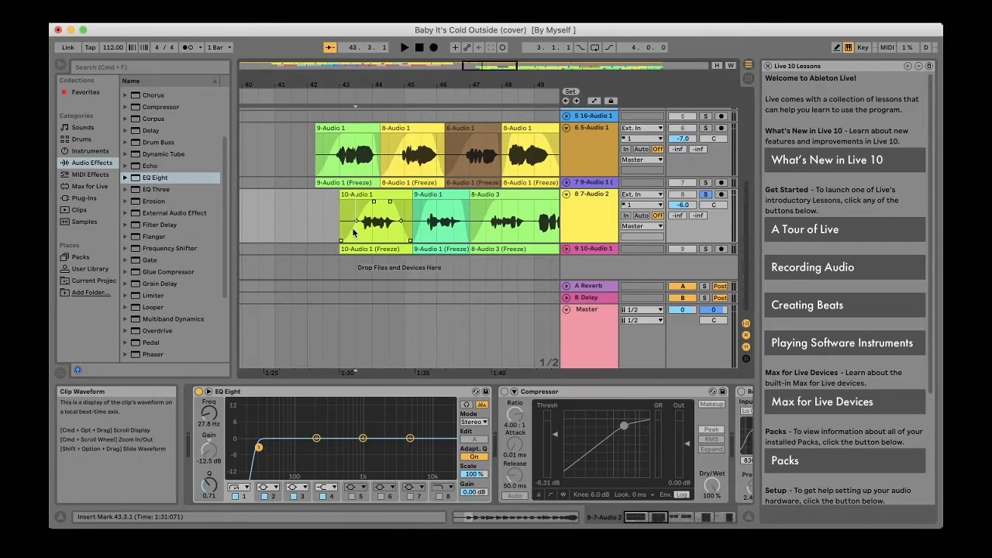
key(space)
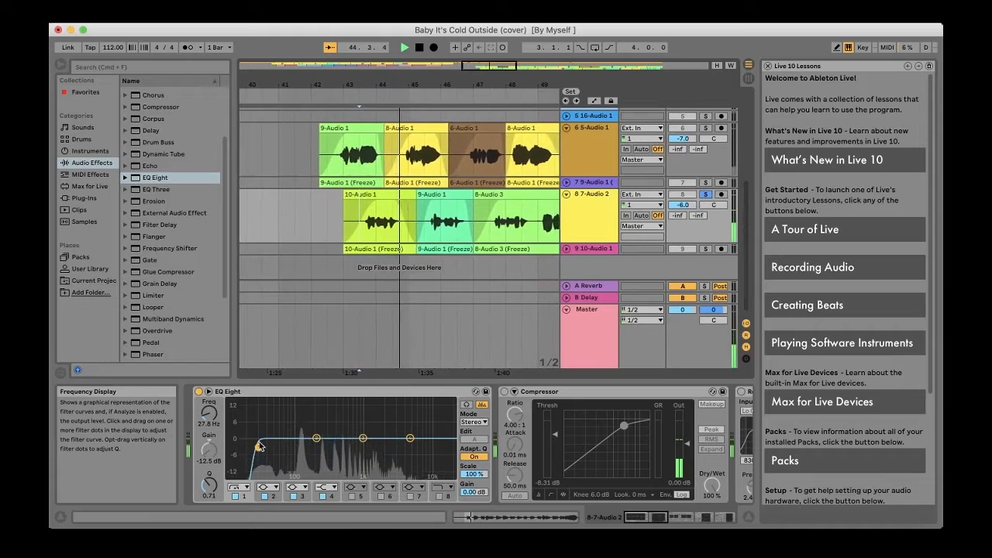
key(space)
Sweep band 1's low cut up to about 426 Hz during playback, and bring its cutoff back down to 69.6 Hz.
drag(258, 447, 337, 447)
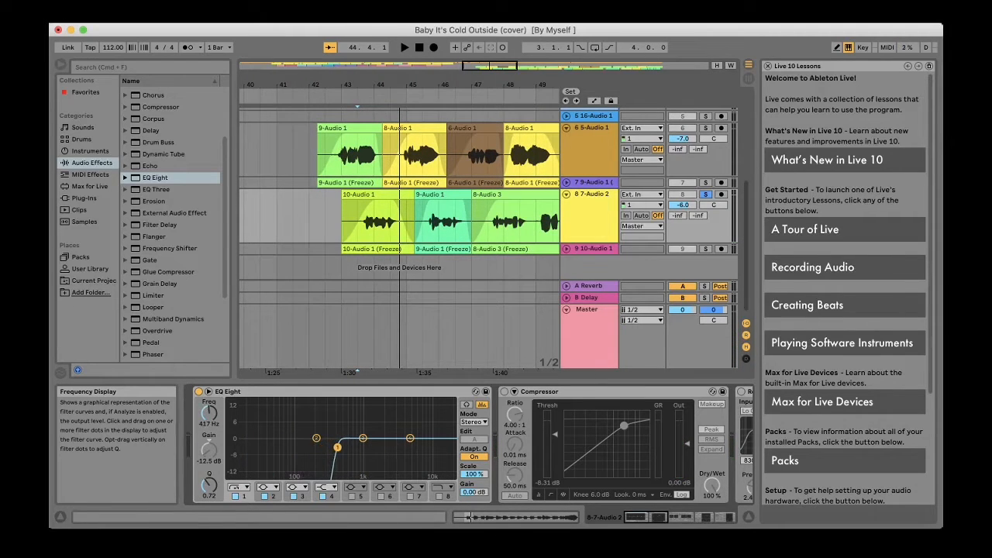
key(space)
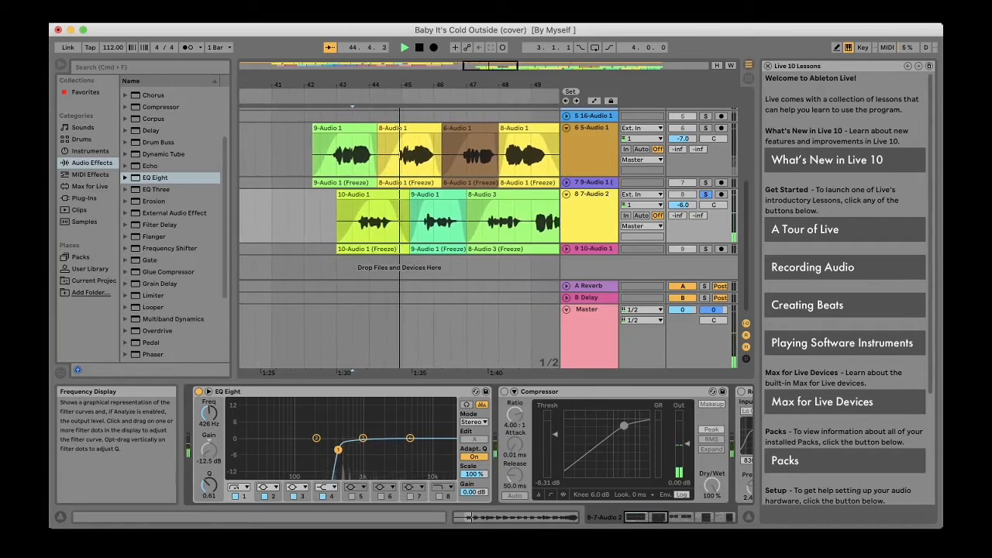
drag(338, 450, 295, 448)
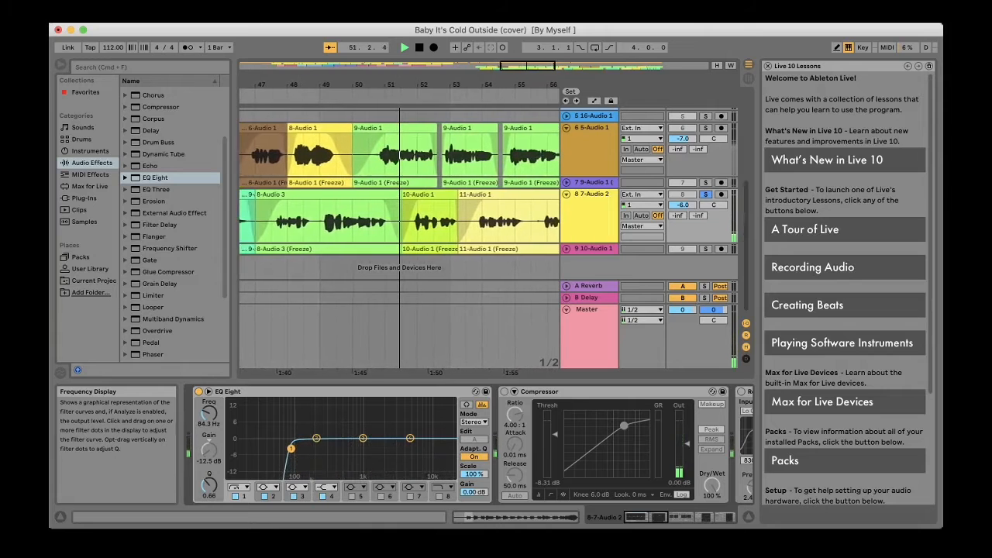
drag(291, 449, 291, 449)
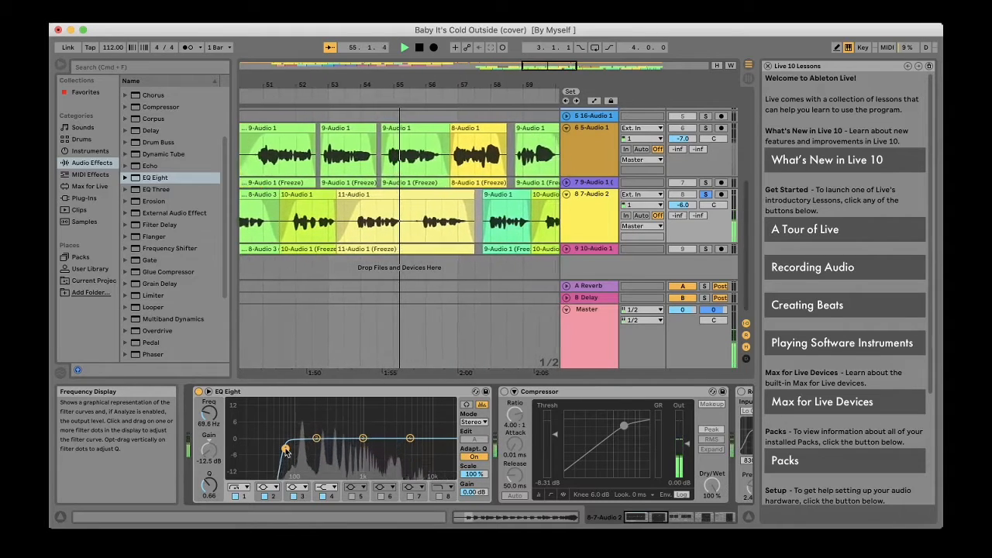
key(space)
Compare the soloed vocal with EQ Eight switched off and back on during playback.
key(space)
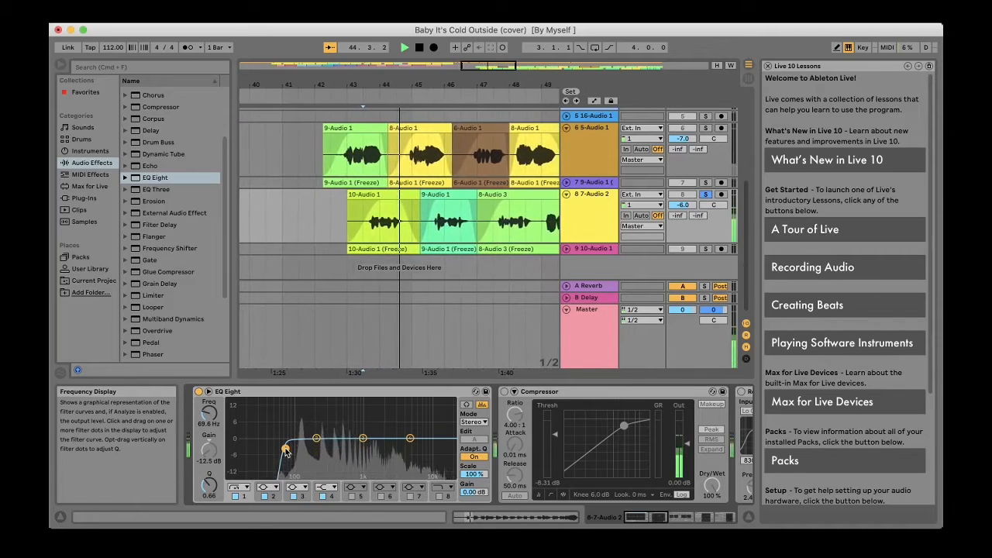
click(197, 391)
key(space)
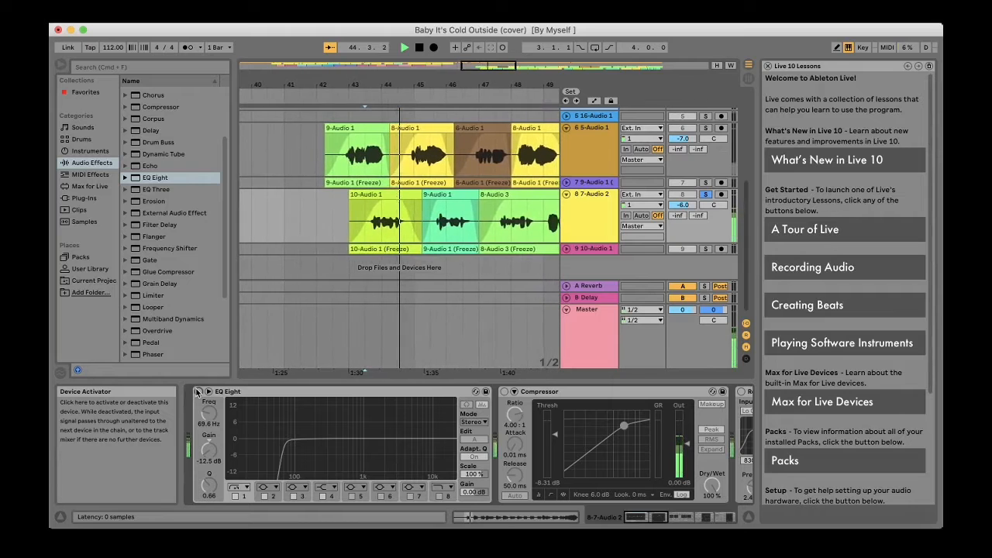
click(198, 391)
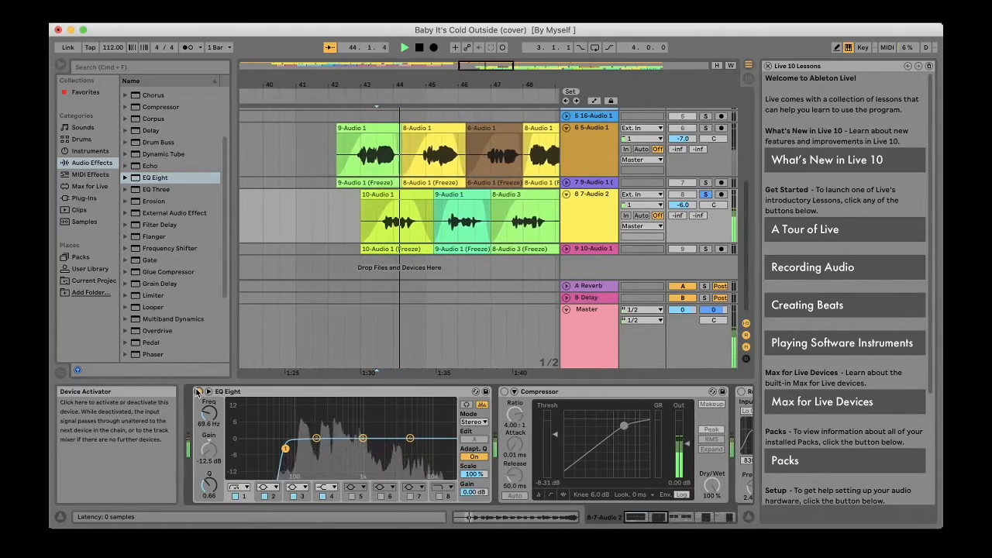
key(space)
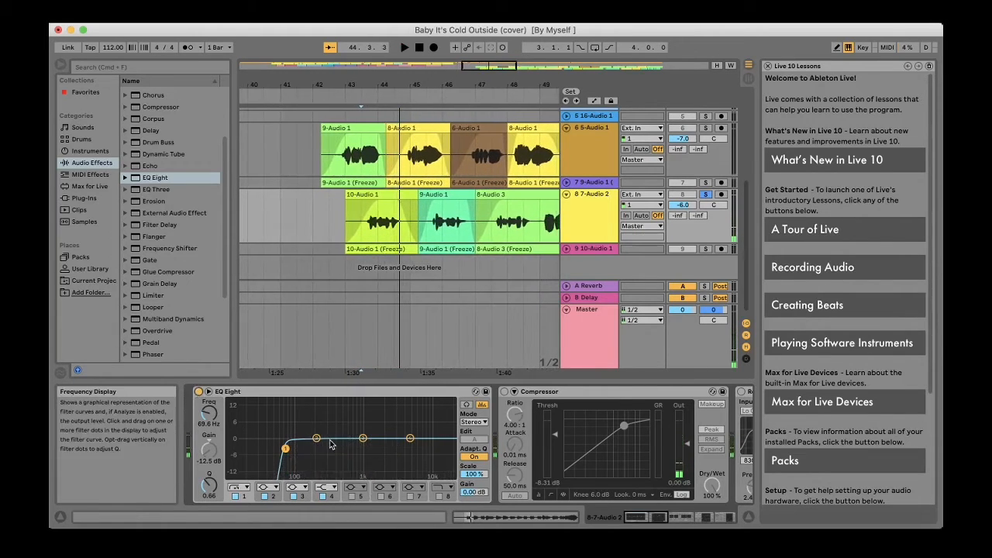
Boost EQ Eight's band 2 to 1.12 dB at 167 Hz and play the soloed vocal from bar 43.3.1.
click(316, 439)
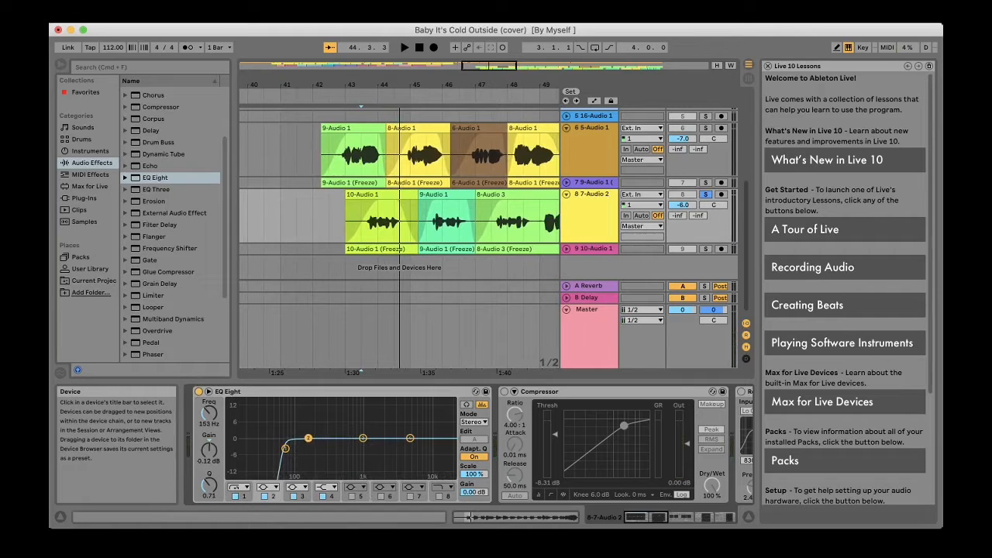
mouse_move(314, 435)
mouse_down()
mouse_move(321, 401)
mouse_move(410, 401)
mouse_move(320, 401)
mouse_move(434, 431)
mouse_move(328, 431)
mouse_up()
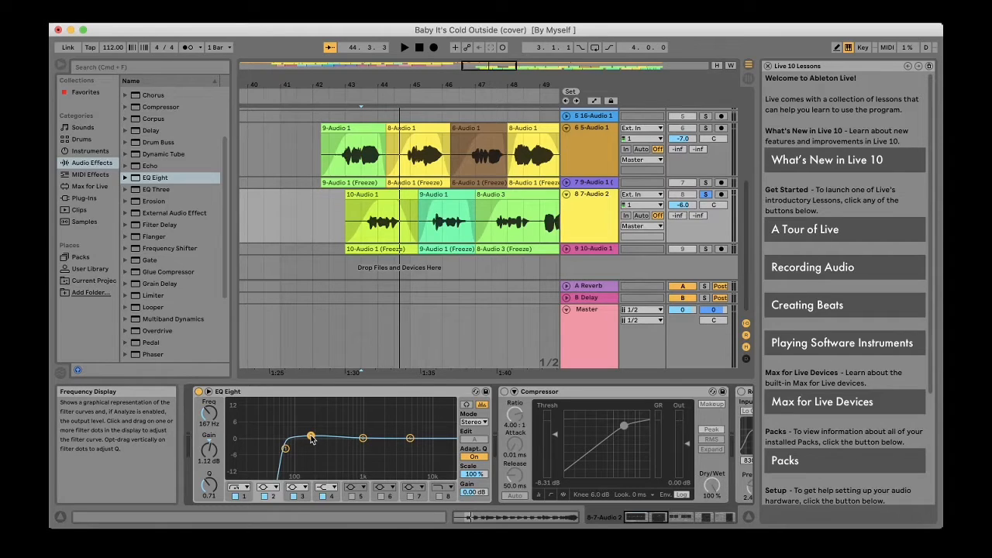
click(363, 230)
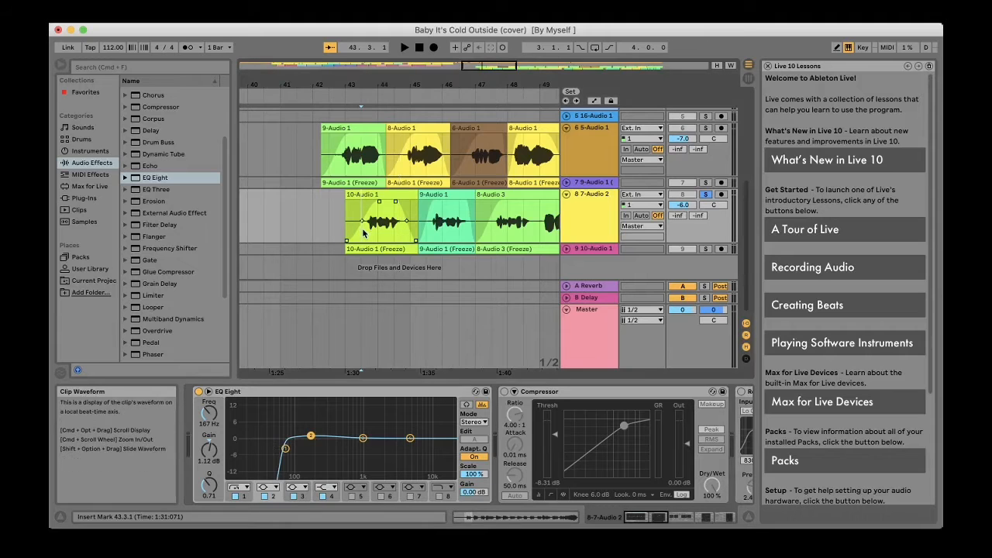
key(space)
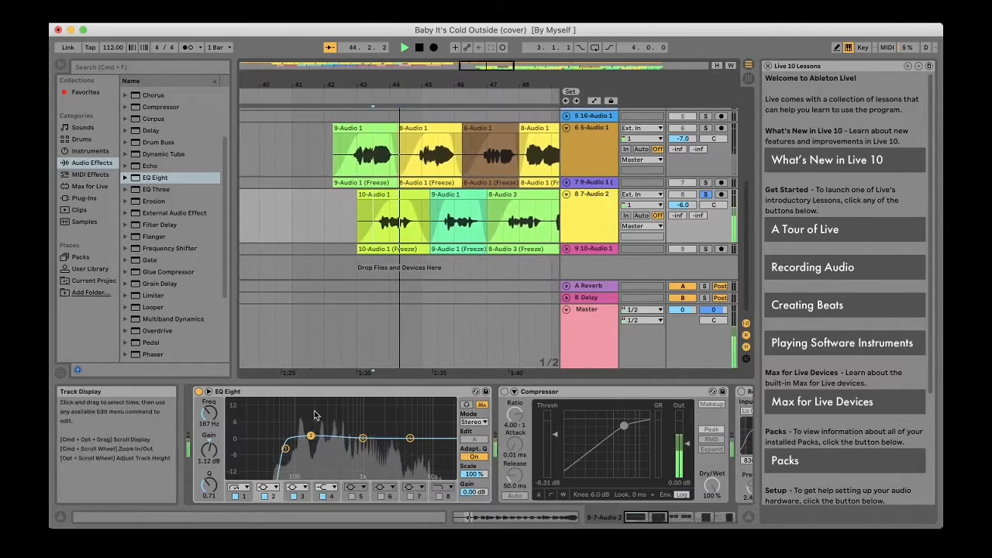
Compare the vocal with EQ Eight's band 2 switched off and back on during playback, and stop playback.
click(267, 486)
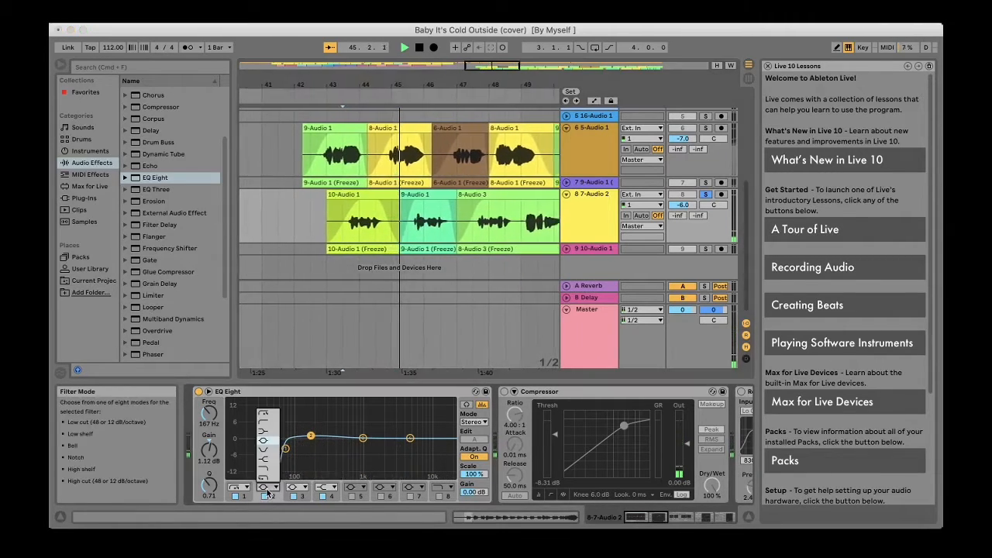
click(268, 489)
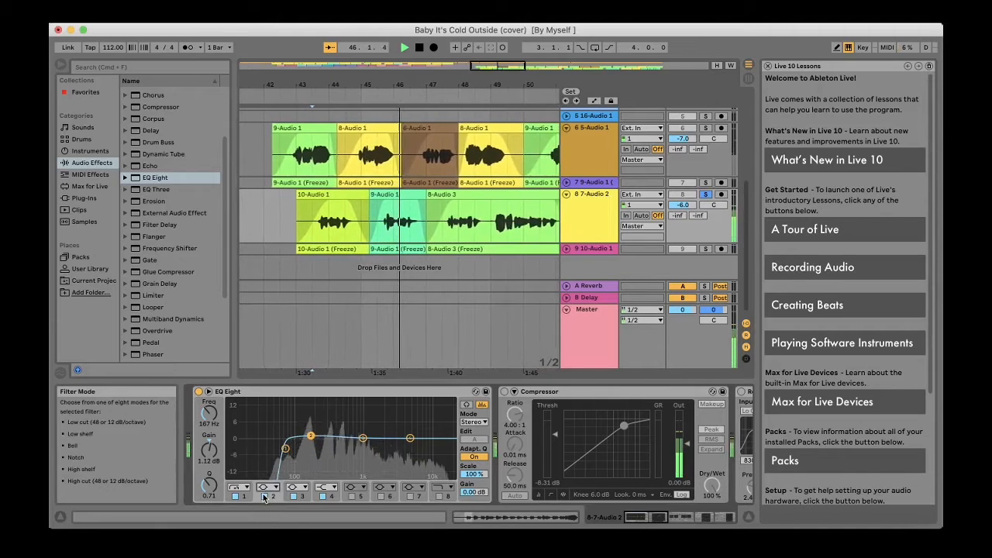
click(263, 496)
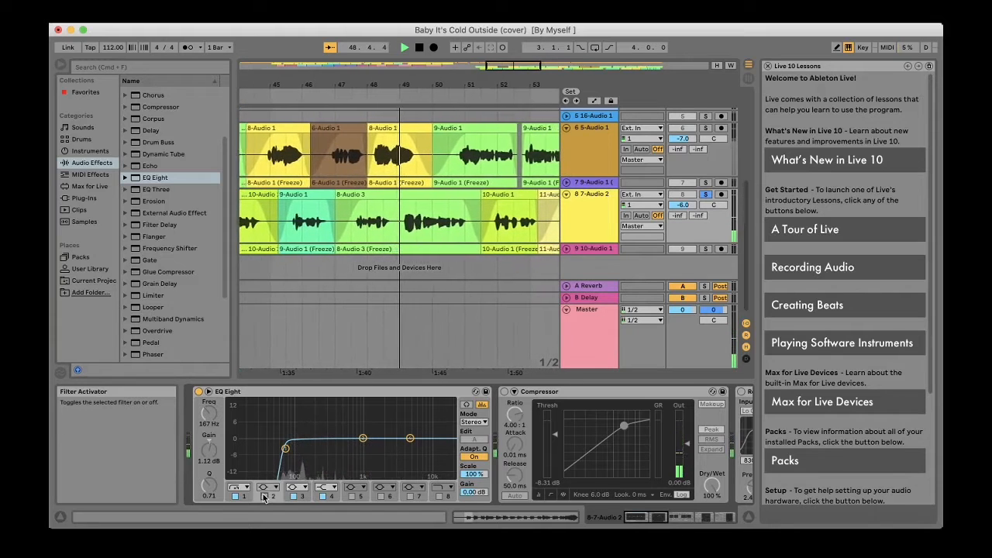
click(263, 496)
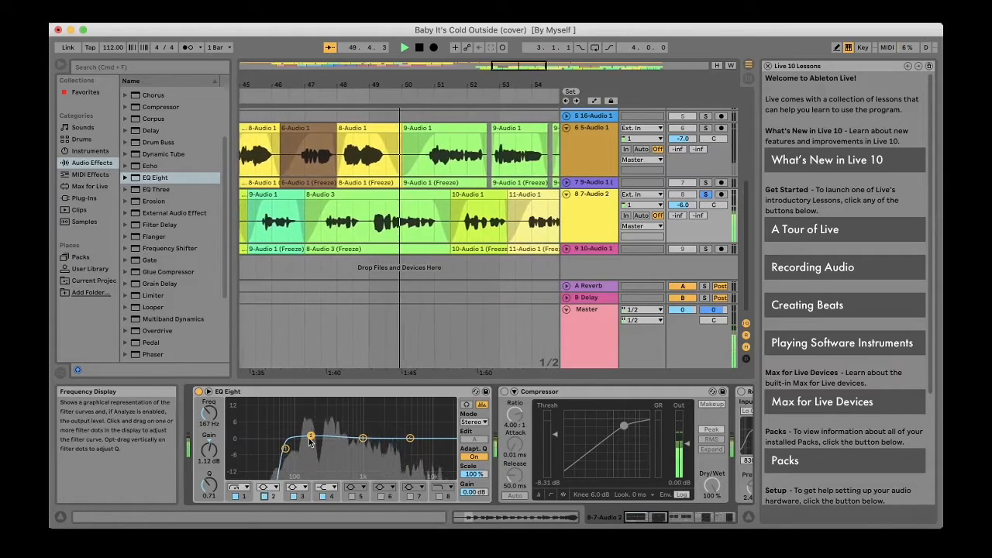
key(space)
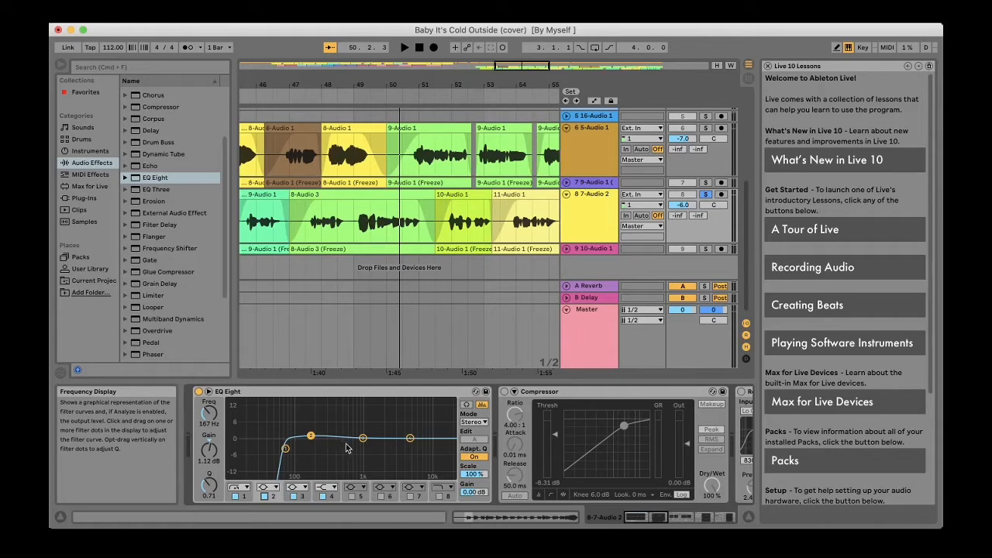
Enlarge the EQ Eight display and shape band 3 into a 1.74 dB boost at 4.33 kHz while playing the vocal.
drag(361, 438, 402, 430)
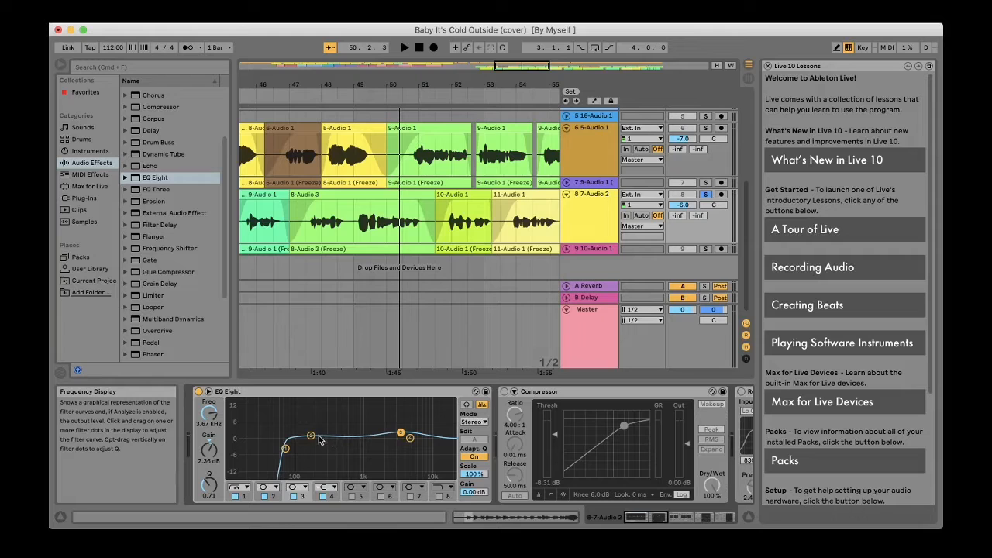
click(207, 391)
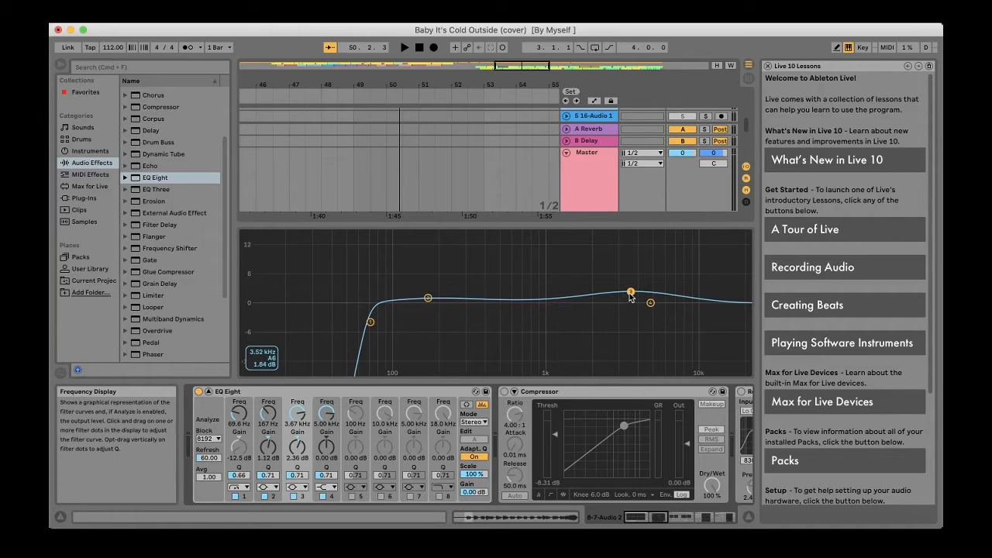
mouse_move(630, 296)
mouse_down()
mouse_move(621, 302)
mouse_move(638, 297)
mouse_up()
key(space)
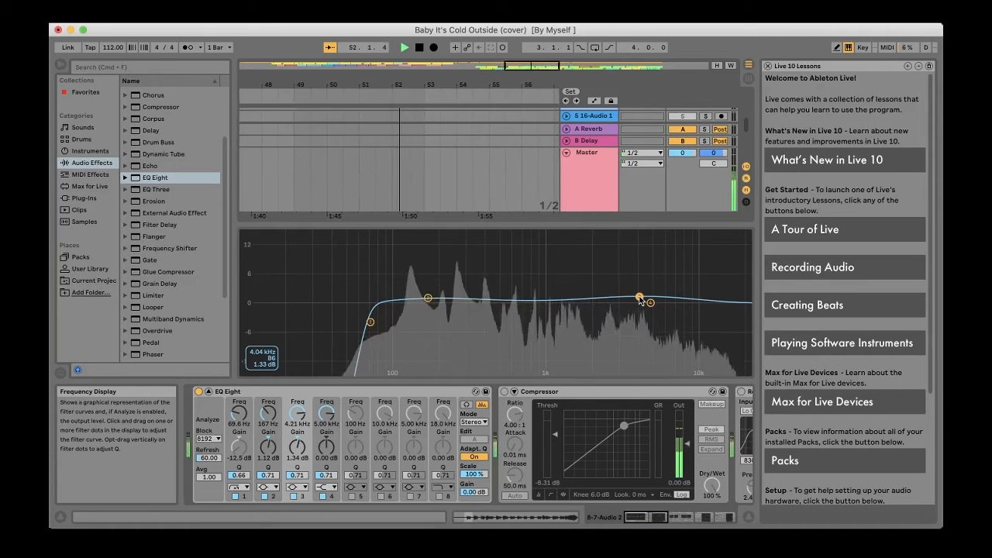
key(space)
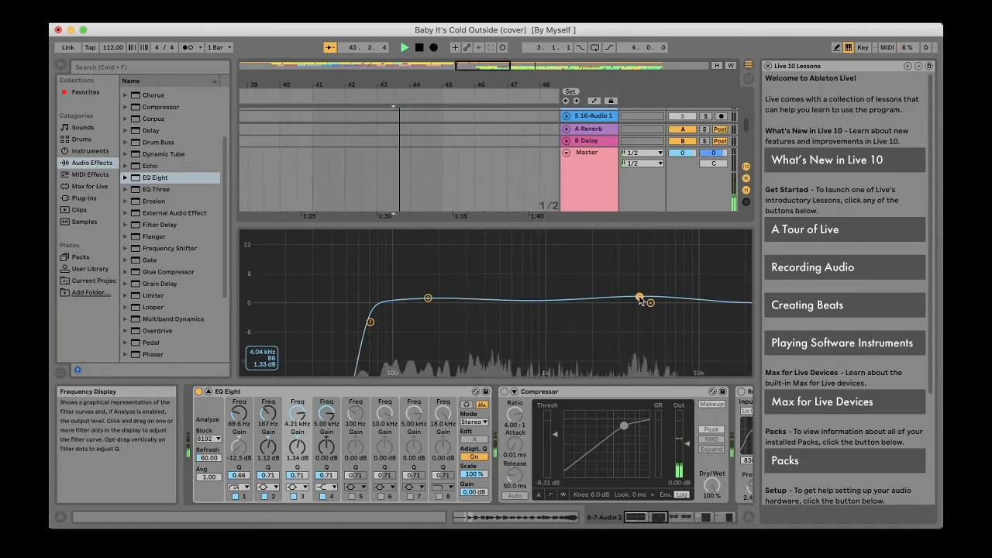
drag(640, 301, 639, 298)
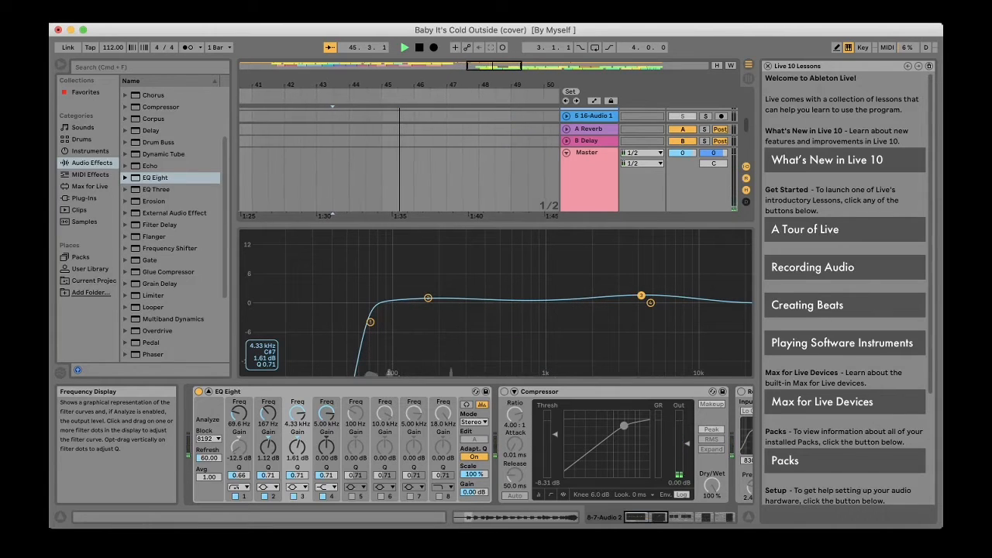
drag(641, 295, 641, 294)
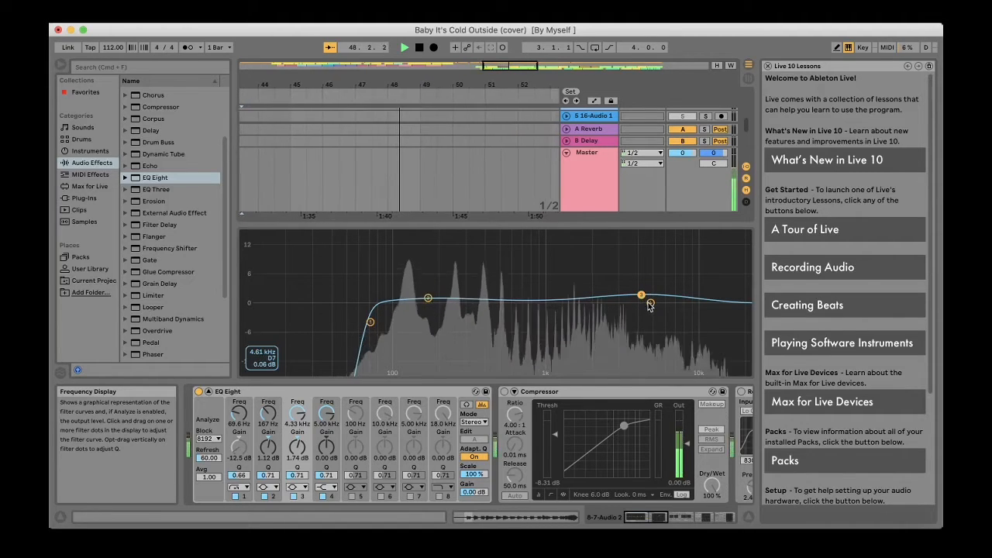
Boost band 4 during playback, exaggerating it to 15 dB at 8.96 kHz before settling on 2.95 dB at 12.5 kHz, and collapse the enlarged display.
drag(650, 304, 709, 294)
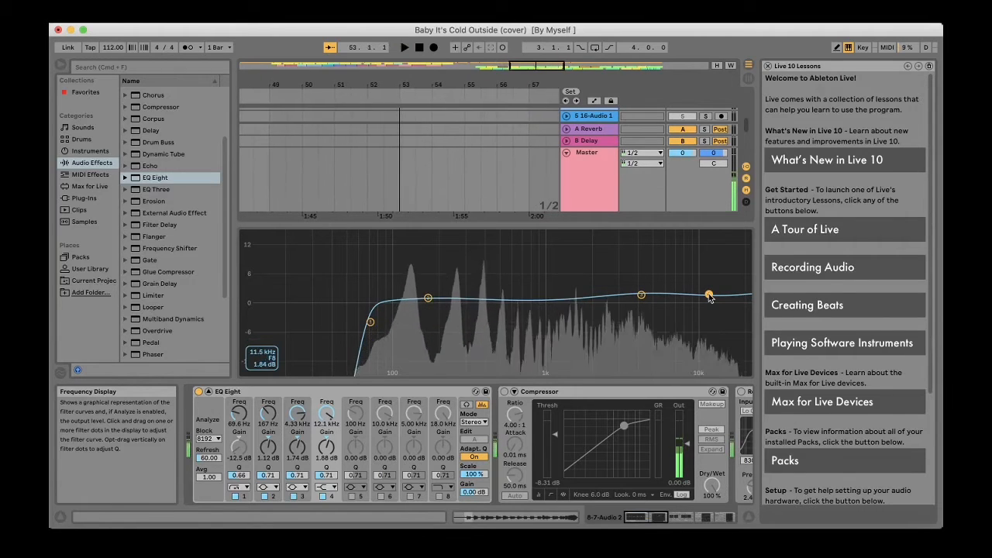
key(space)
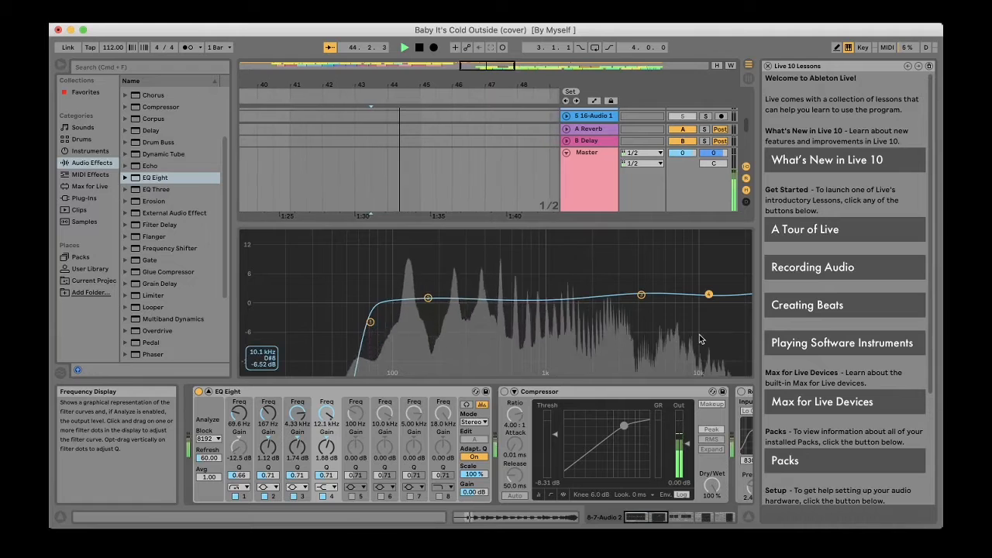
drag(708, 295, 695, 262)
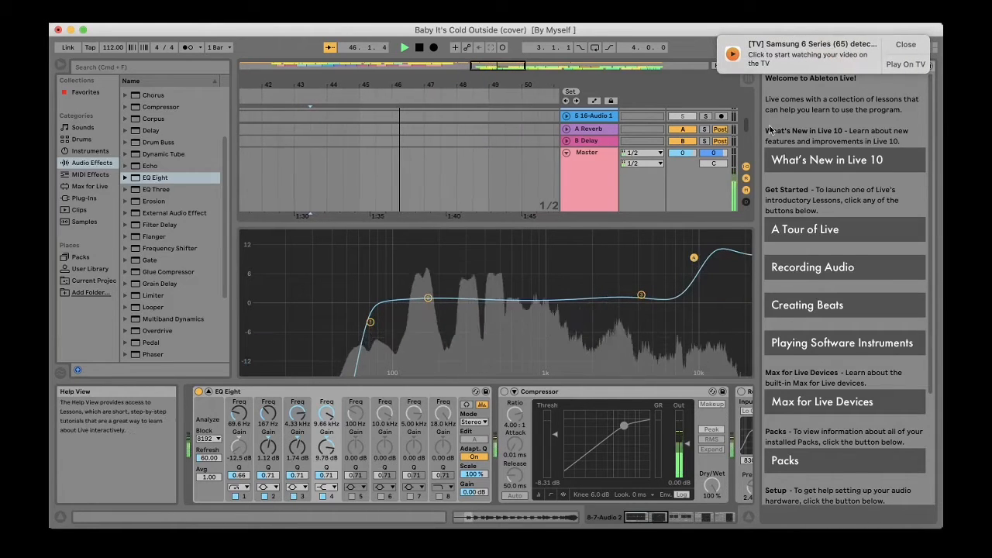
click(904, 45)
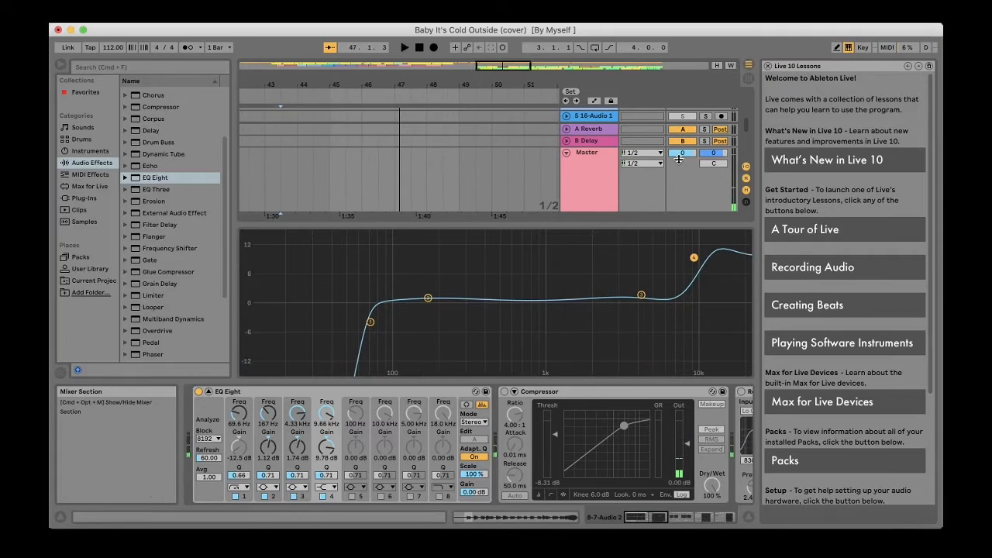
mouse_move(693, 258)
mouse_down()
mouse_move(688, 233)
mouse_move(694, 247)
mouse_up()
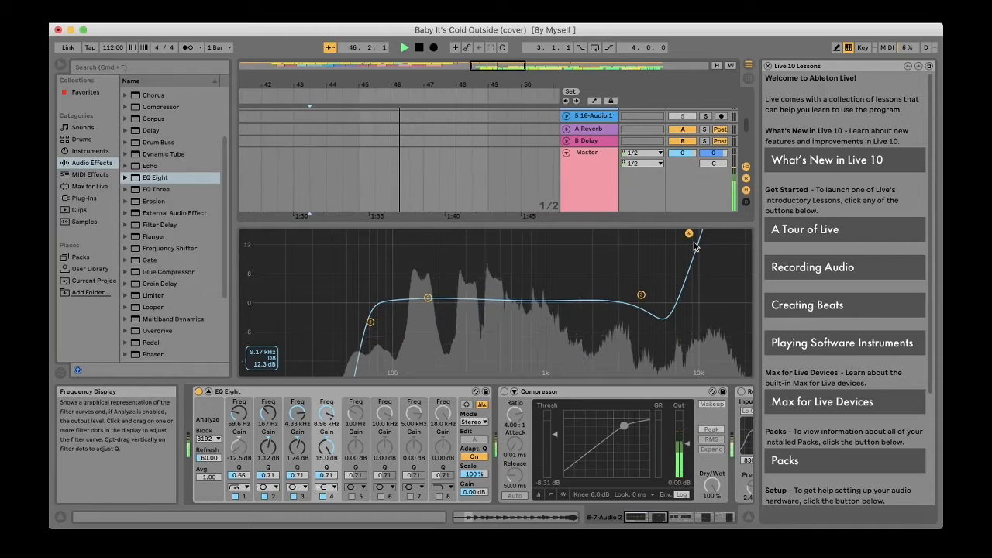
drag(688, 234, 709, 289)
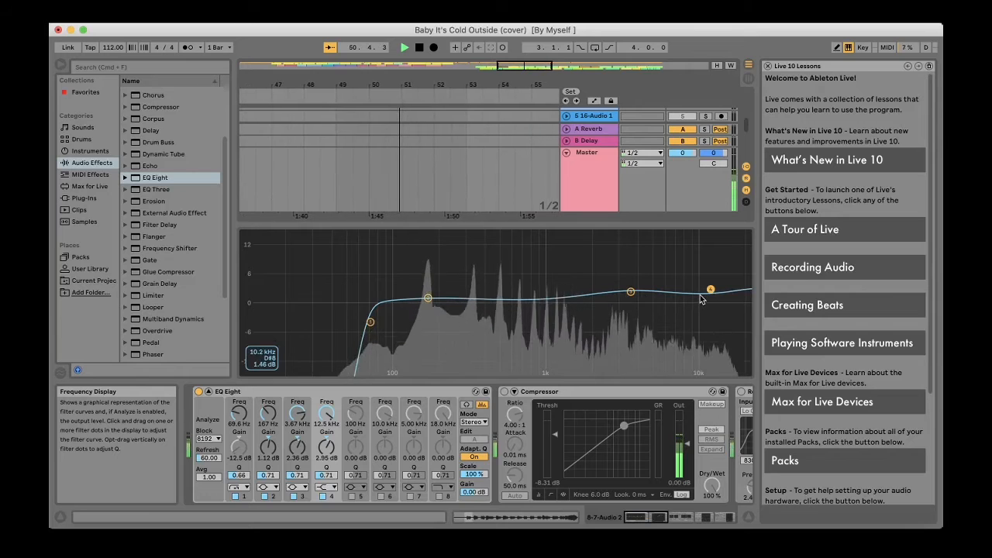
key(space)
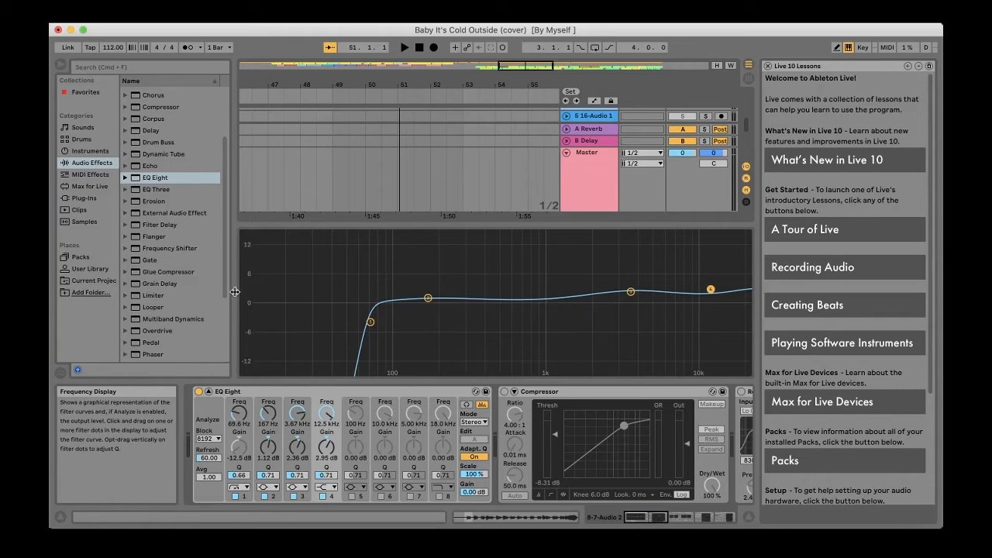
click(209, 393)
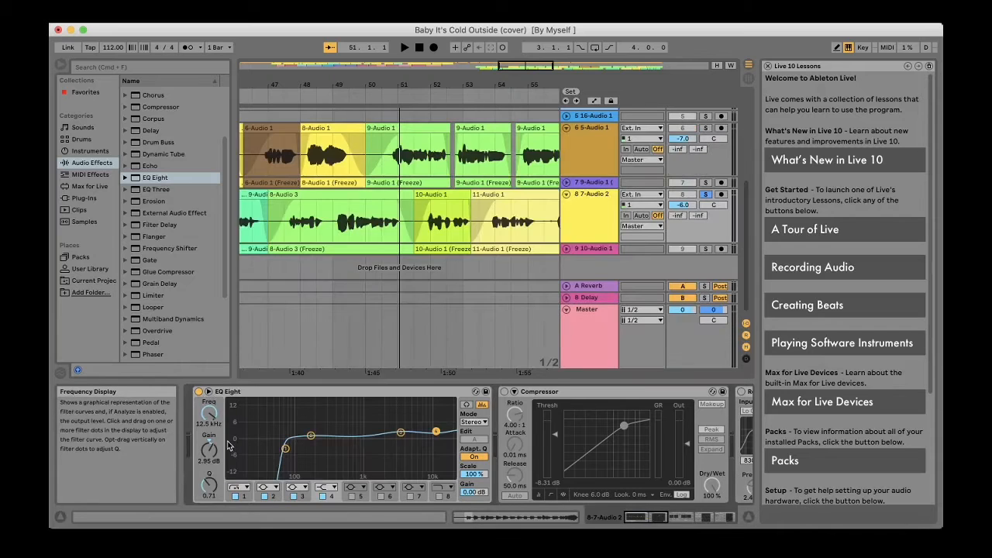
Replay the vocal phrase with the whole EQ Eight bypassed and re-enabled to compare the sound.
key(space)
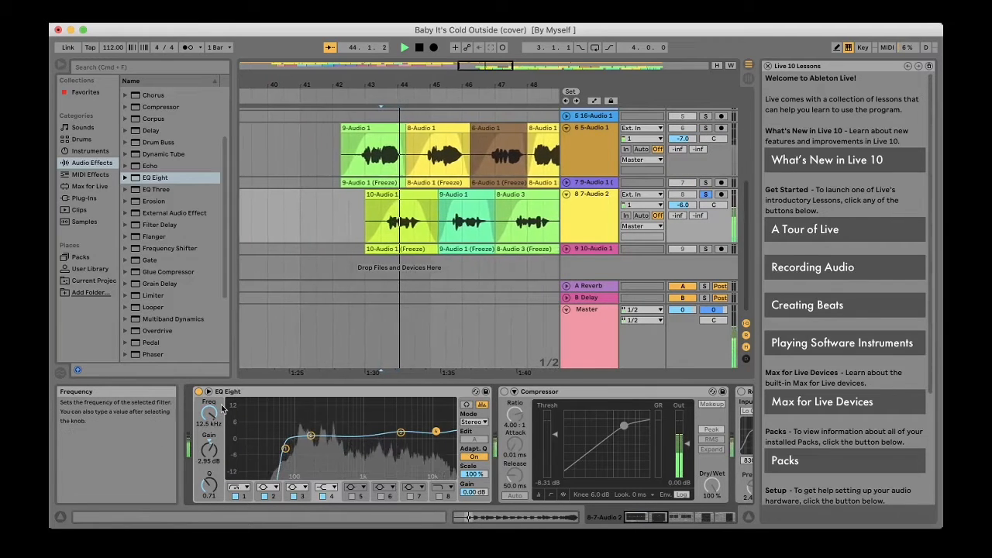
key(space)
click(198, 391)
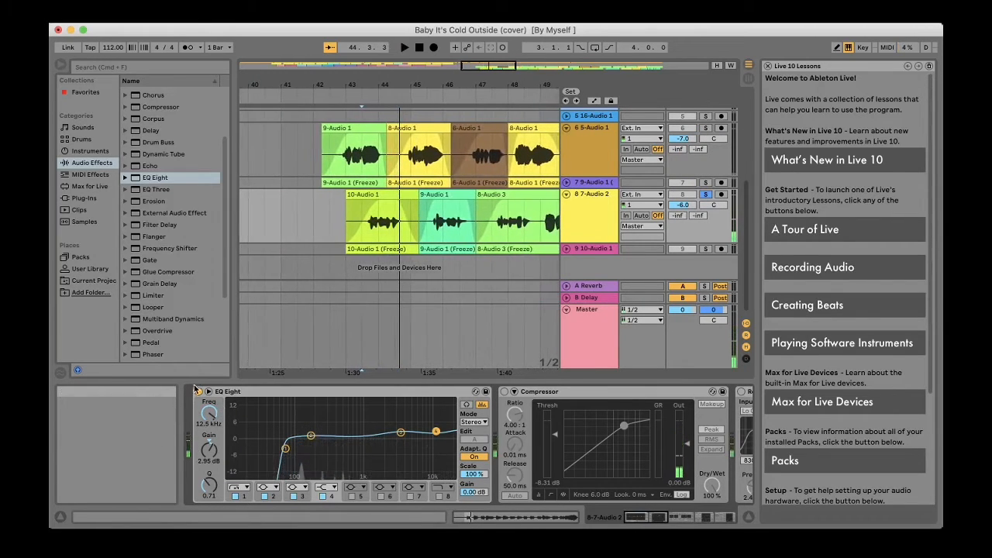
key(space)
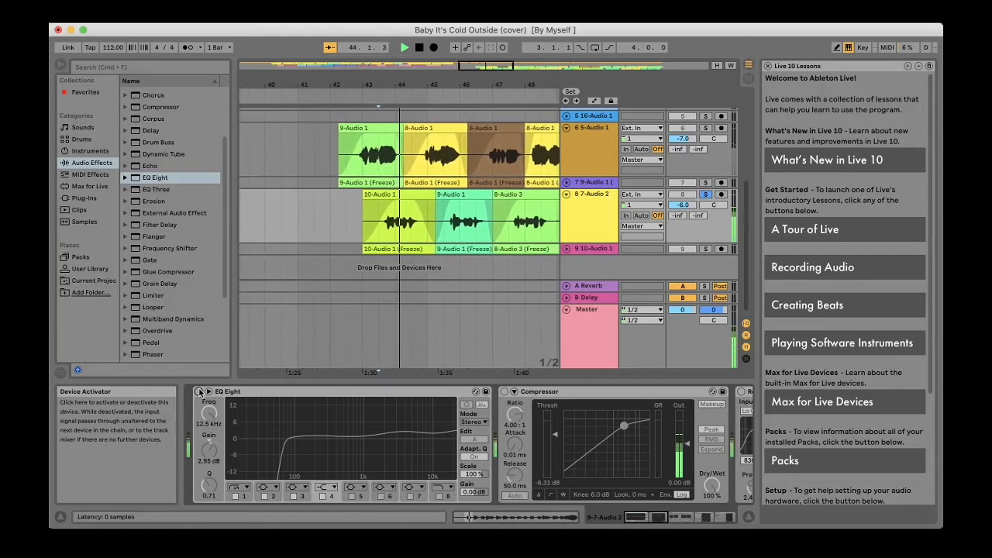
click(198, 391)
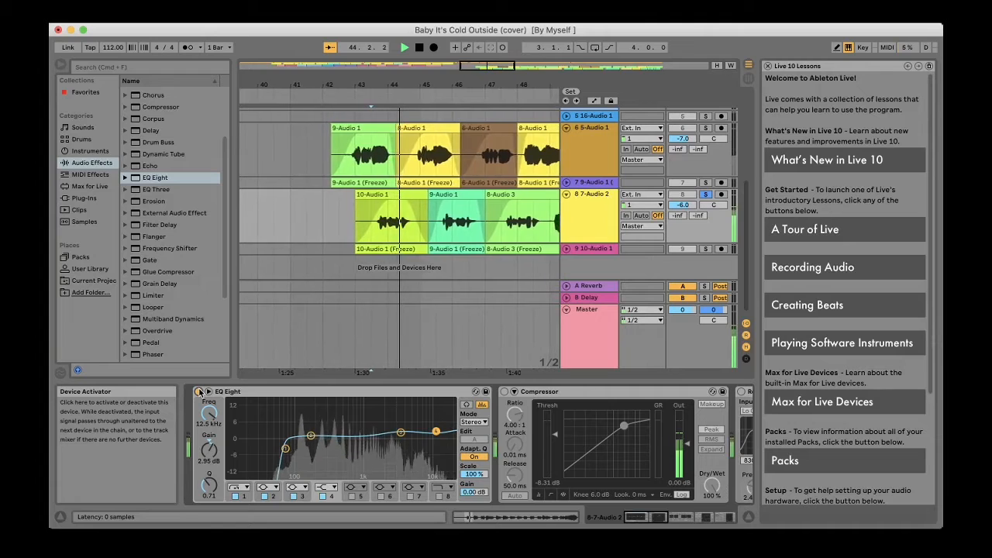
key(space)
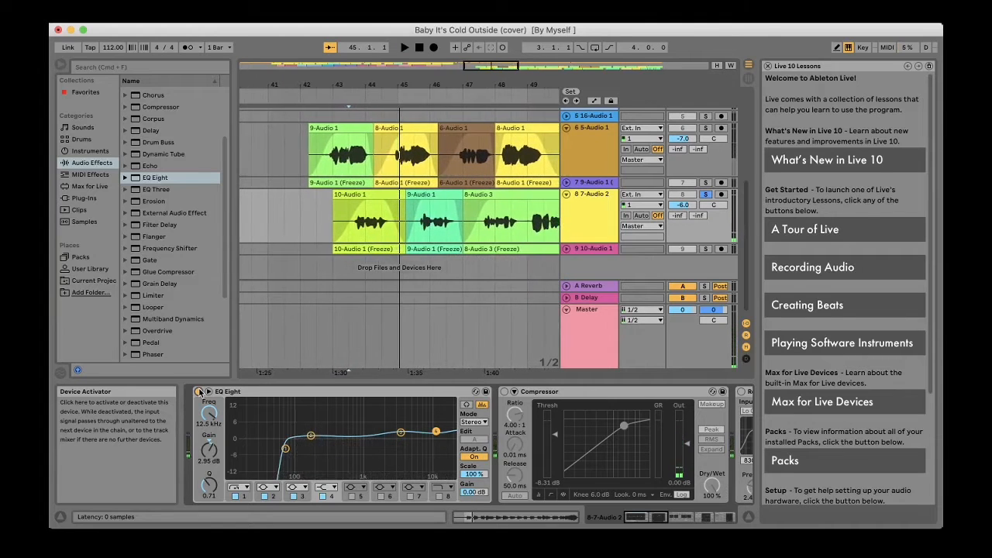
Delete the old Compressor from the 7-Audio 2 vocal track and add a fresh Compressor to it.
click(556, 394)
key(Delete)
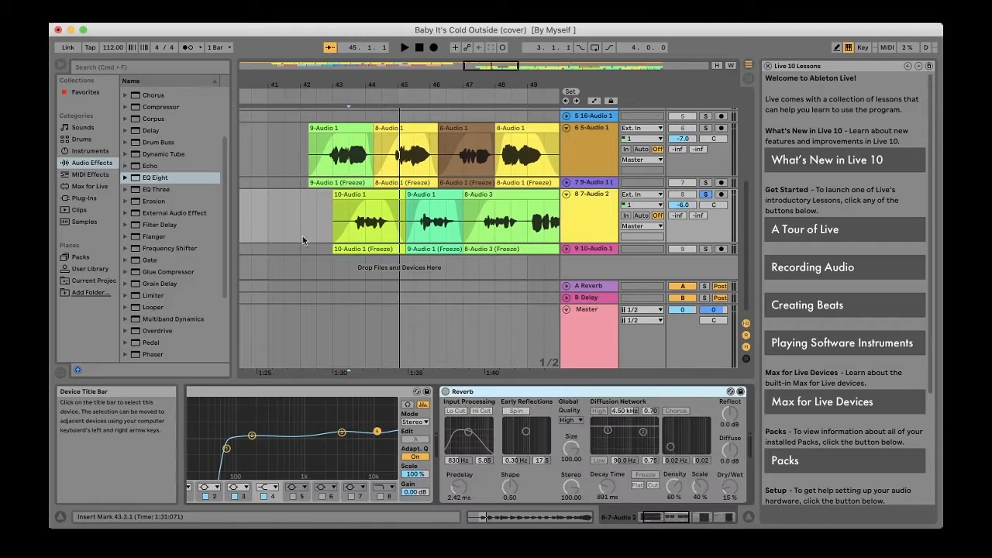
scroll(159, 169, up, 3)
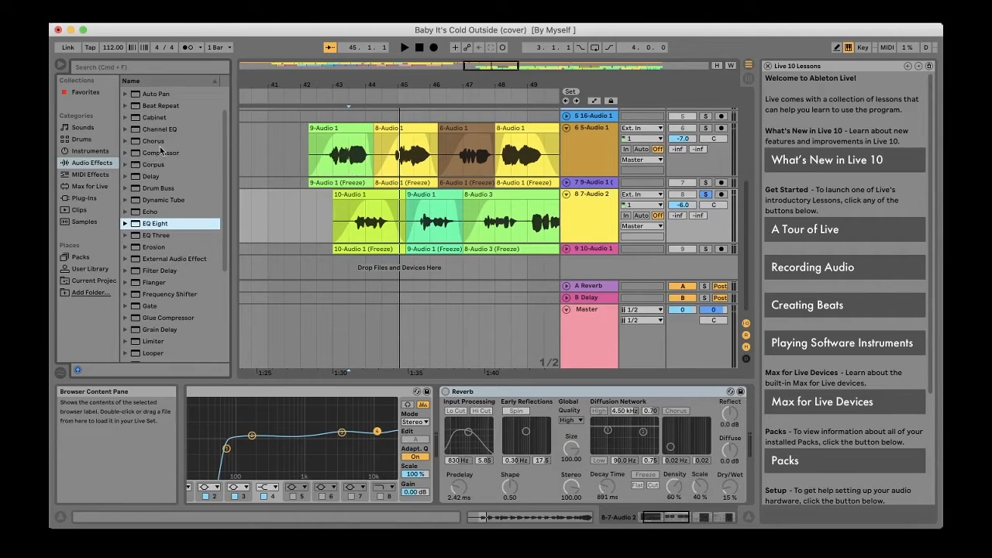
drag(154, 154, 179, 172)
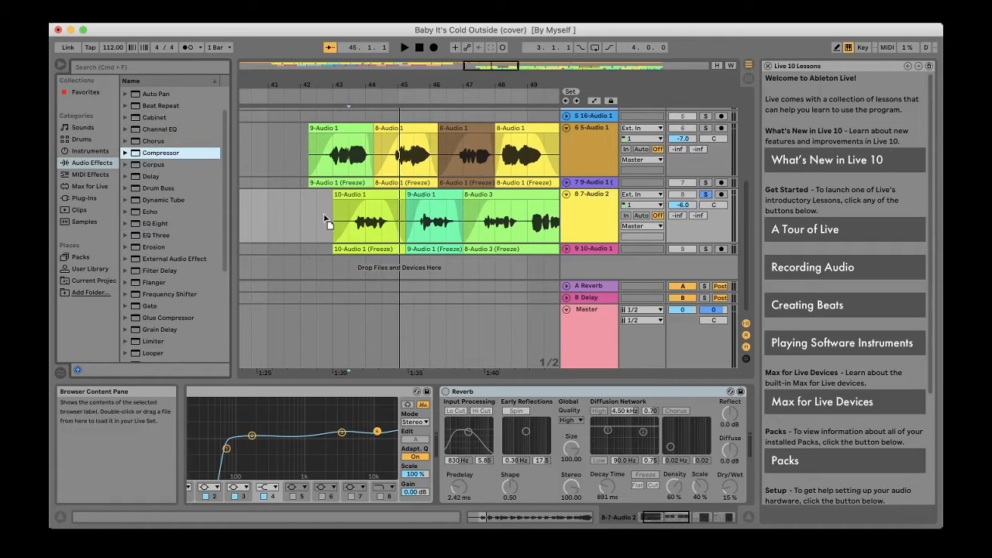
drag(324, 217, 323, 214)
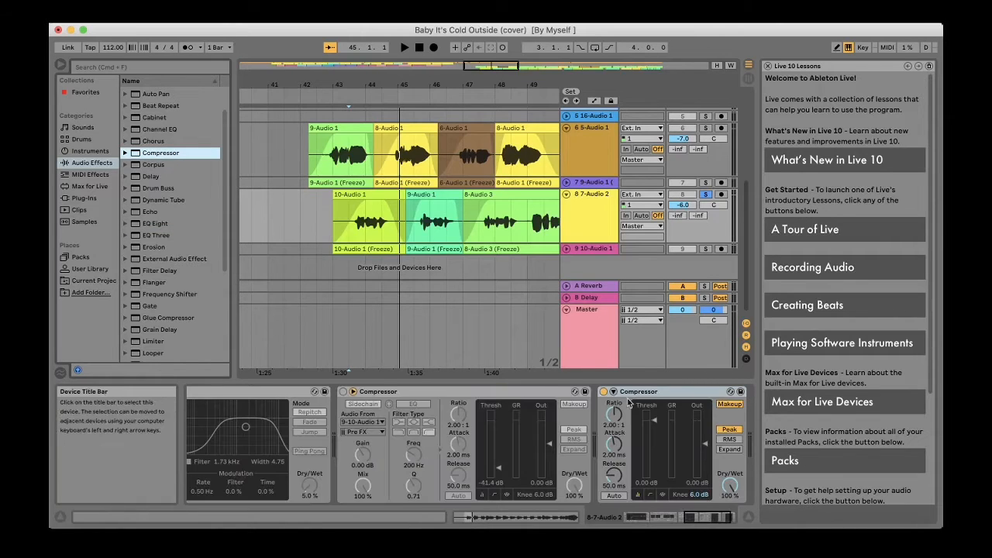
Move the new Compressor in the vocal's device chain to sit between EQ Eight and Reverb.
click(655, 395)
drag(255, 403, 239, 406)
mouse_move(412, 396)
mouse_down()
mouse_move(293, 401)
mouse_move(423, 395)
mouse_move(208, 389)
mouse_move(188, 404)
mouse_move(480, 406)
mouse_move(457, 405)
mouse_move(457, 395)
mouse_up()
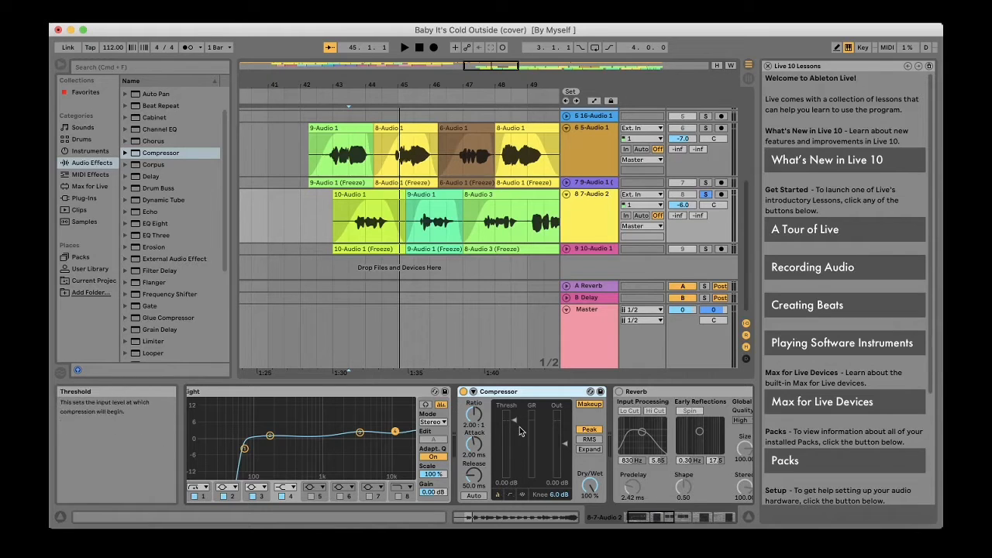
View the Compressor's transfer curve and its activity display.
click(510, 495)
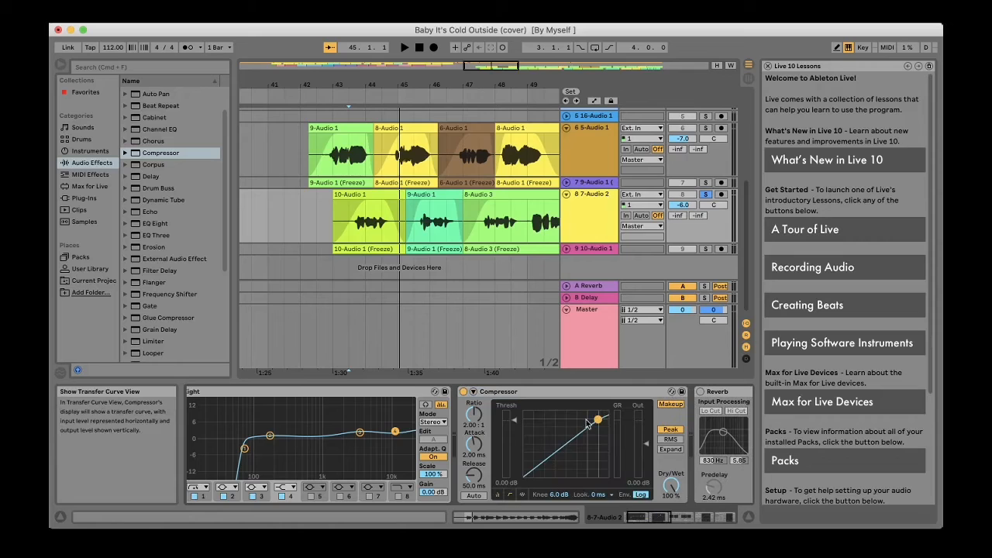
click(523, 495)
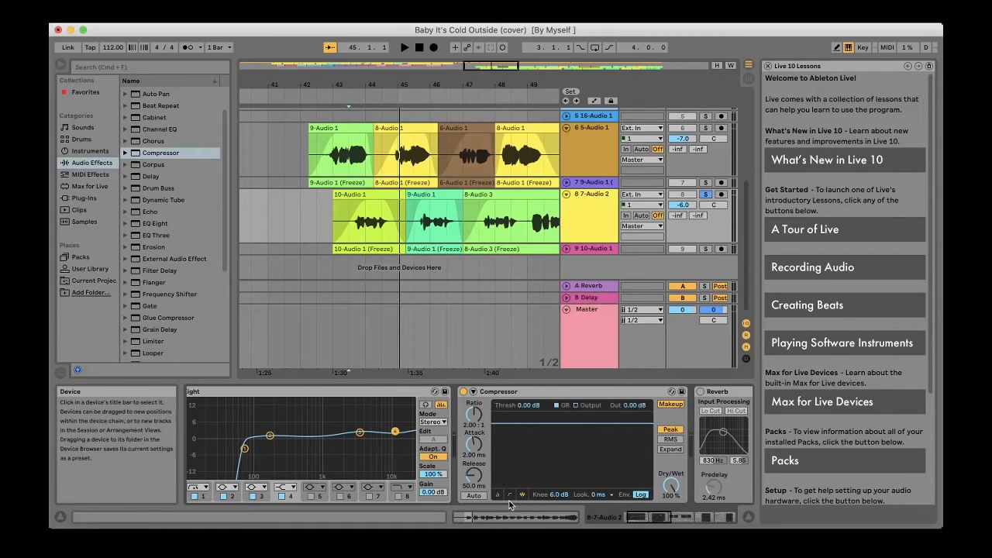
Switch the new Compressor to its transfer curve display and lower its threshold to about -7.94 dB.
click(510, 495)
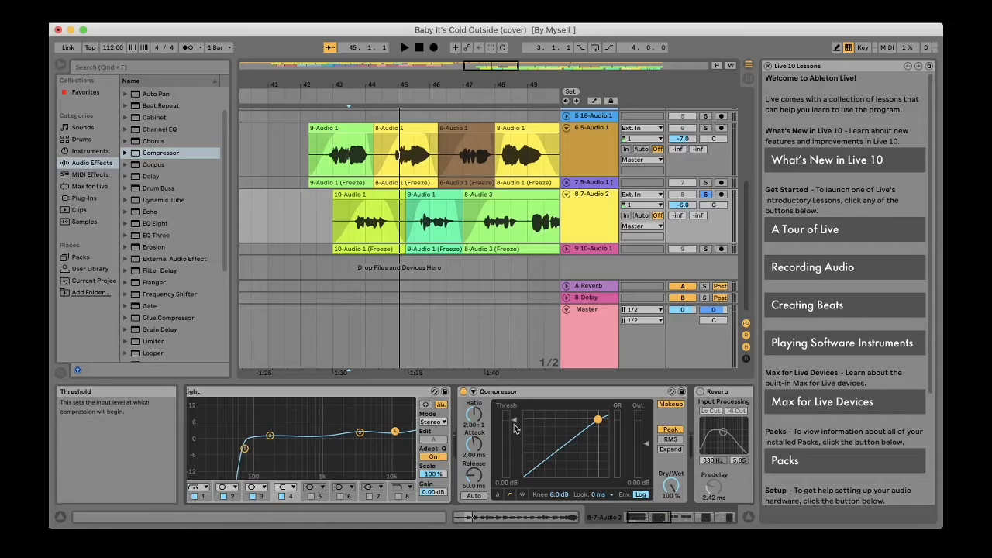
mouse_move(514, 429)
mouse_down()
mouse_move(514, 473)
mouse_move(513, 429)
mouse_move(515, 441)
mouse_up()
key(space)
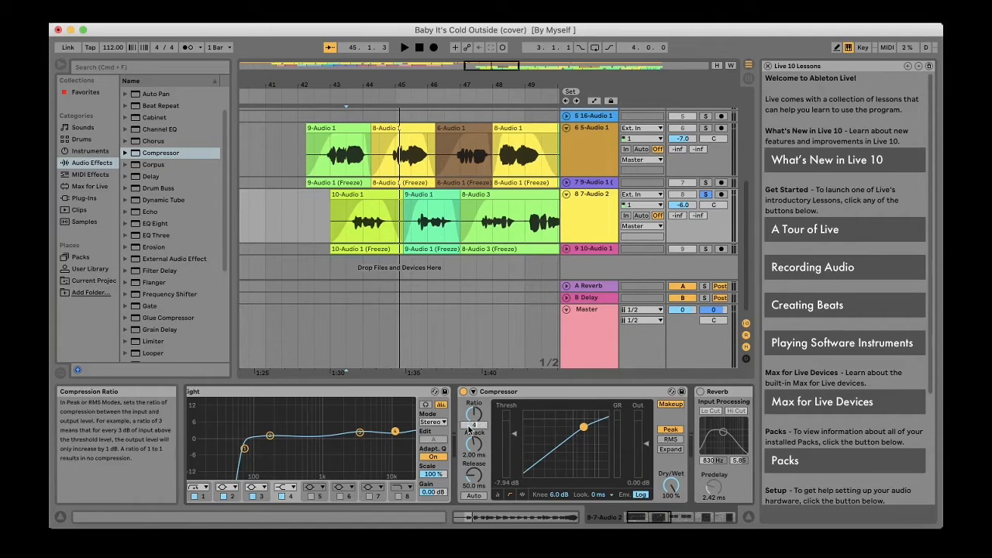
Set the Compressor's ratio to 4:1, its attack to 0.01 ms and its Dry/Wet mix to 80%.
drag(470, 426, 469, 428)
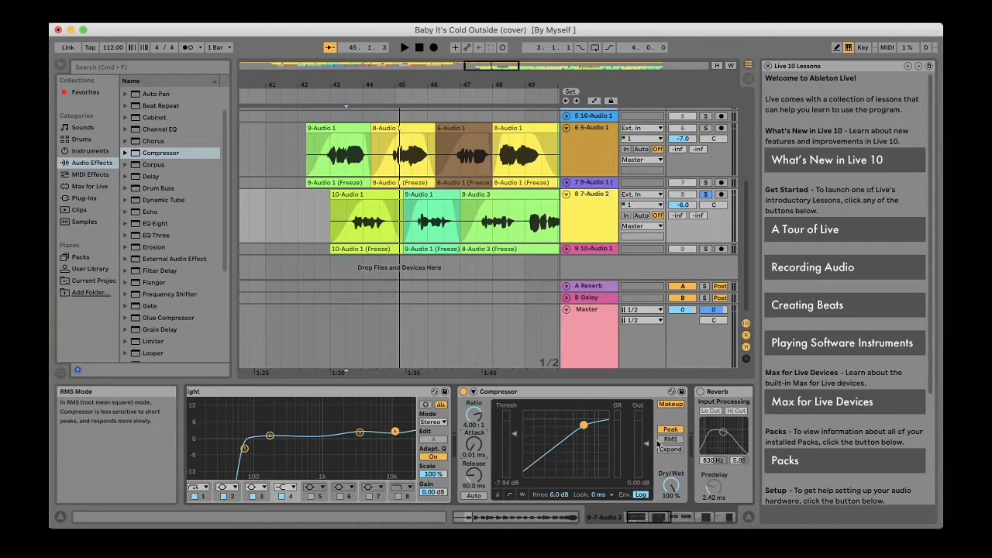
click(670, 496)
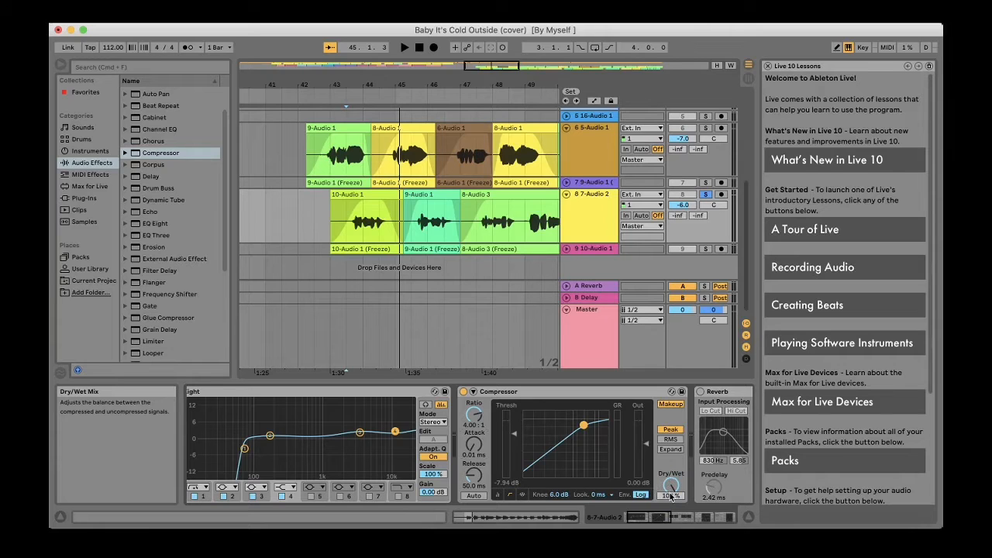
key(Return)
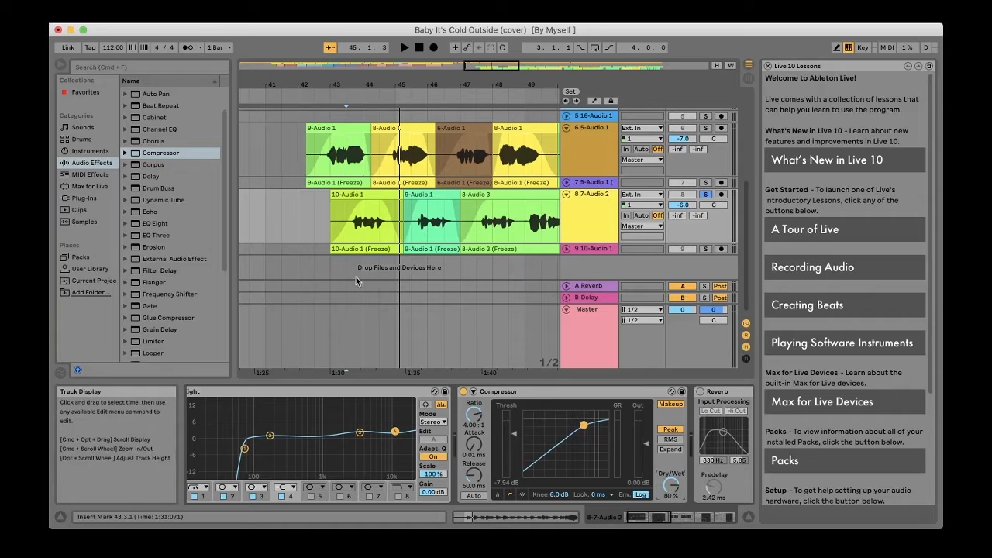
Play the 7-Audio 2 vocal from 43.3.1 and lower the Compressor's threshold to about -9.78 dB while listening.
click(347, 239)
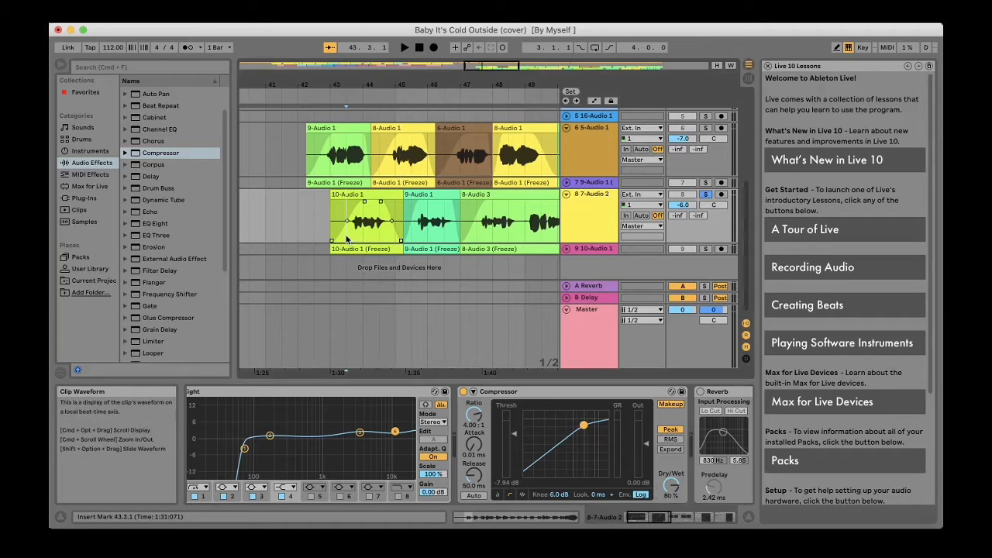
key(space)
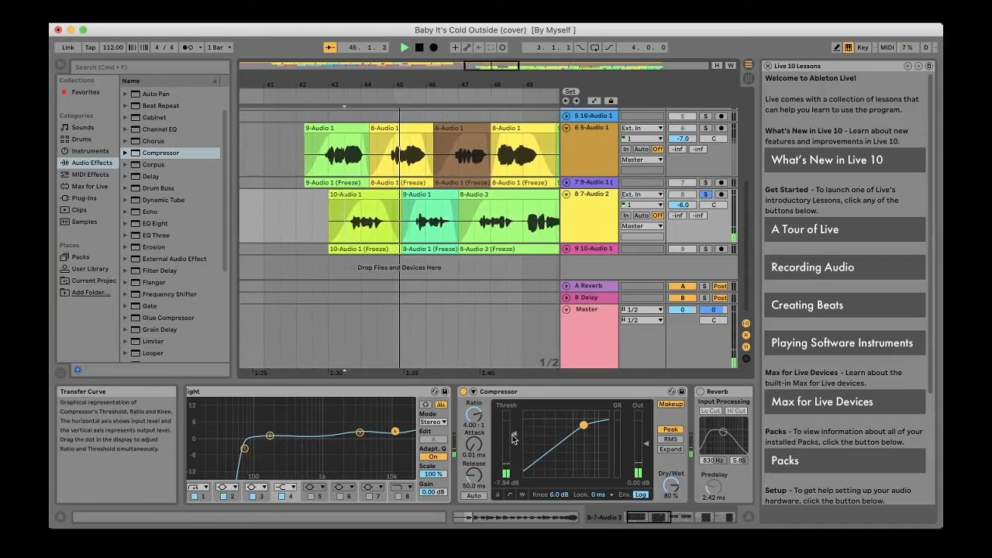
drag(514, 435, 513, 437)
key(space)
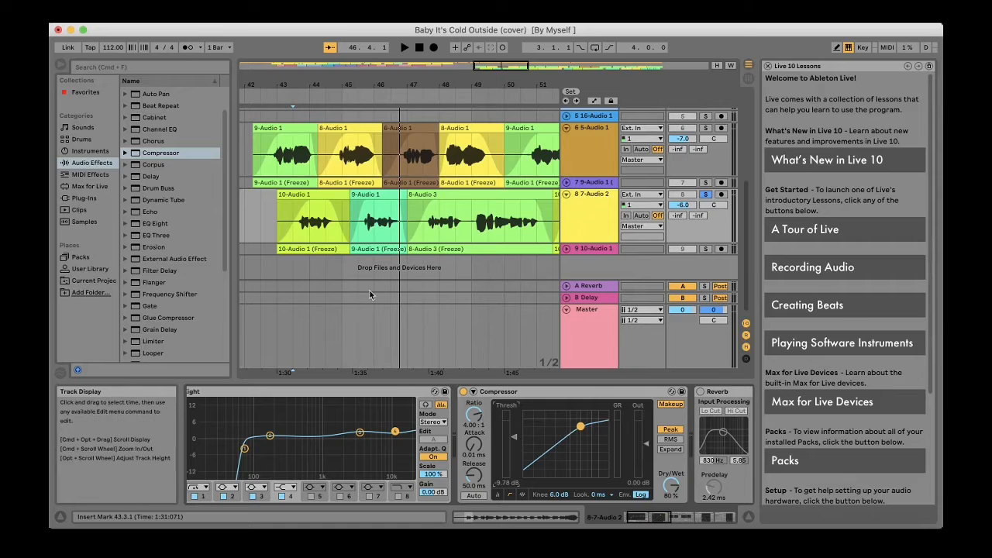
Replay the vocal phrase with the Compressor bypassed and re-enabled to compare the sound.
click(293, 235)
key(space)
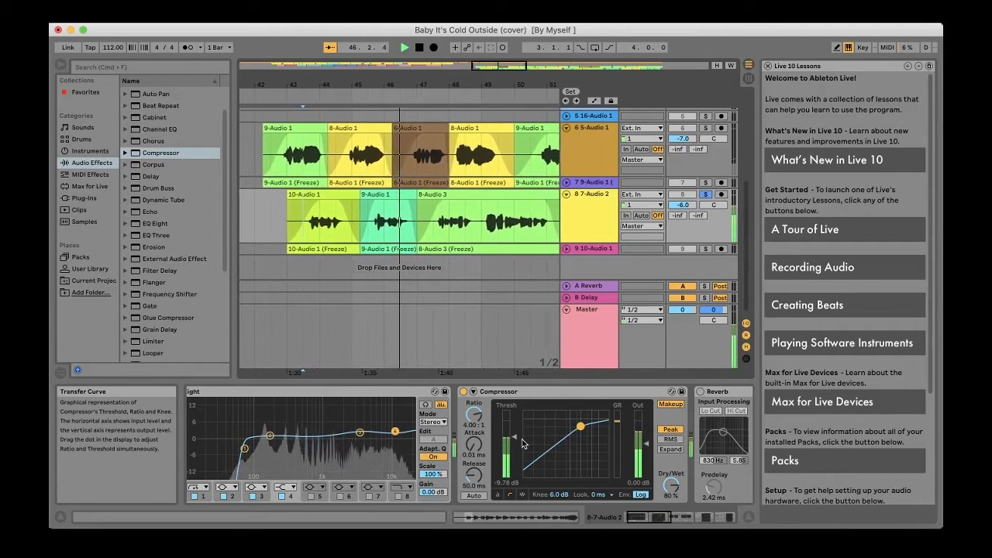
key(space)
click(463, 392)
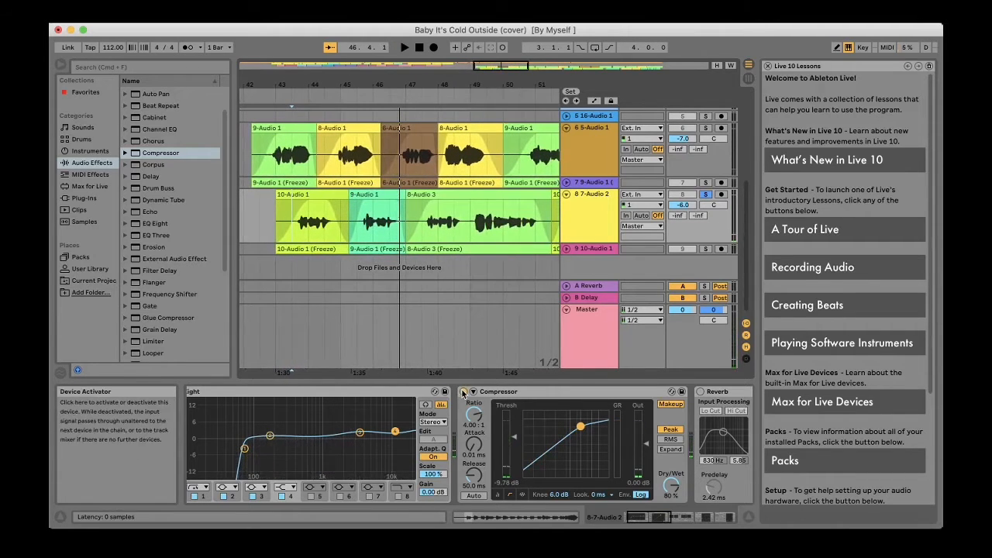
key(space)
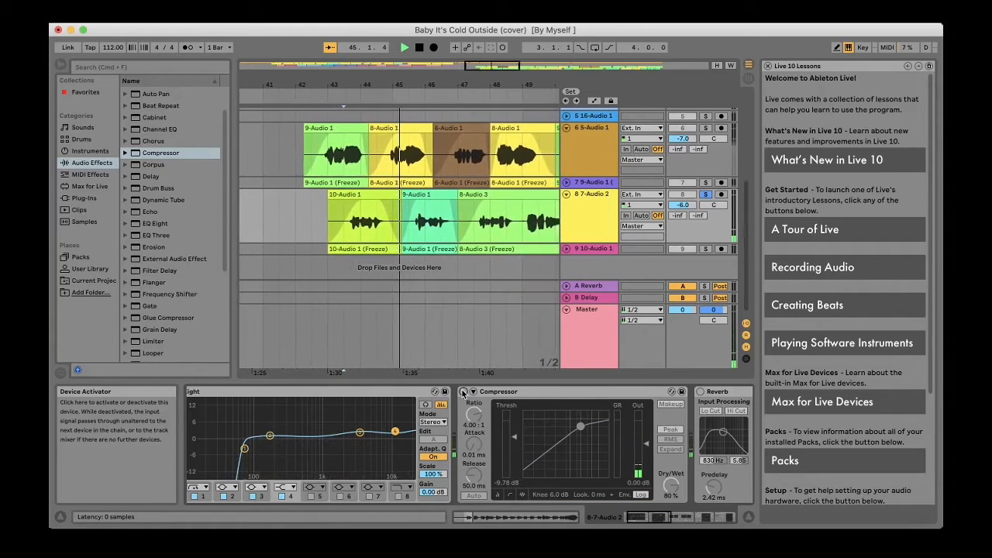
click(462, 392)
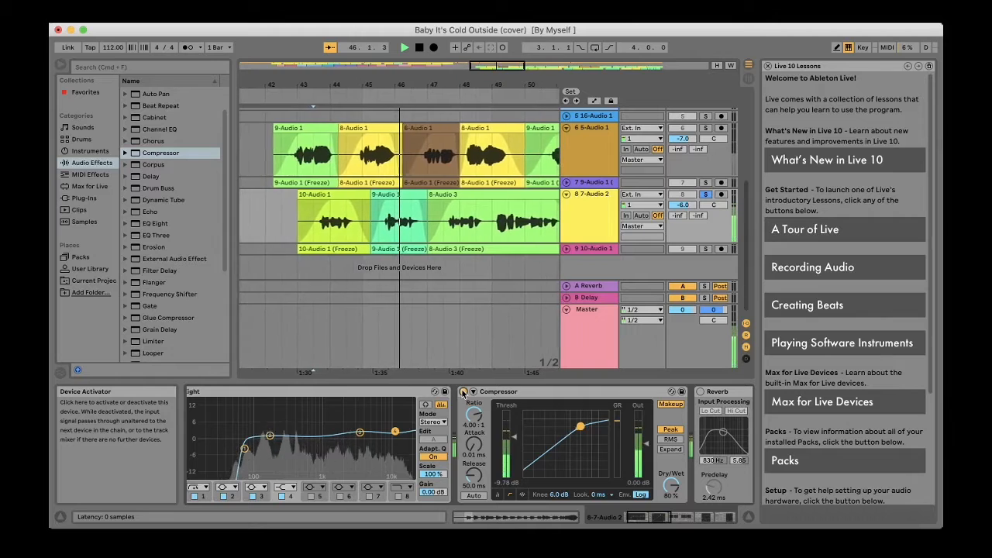
key(space)
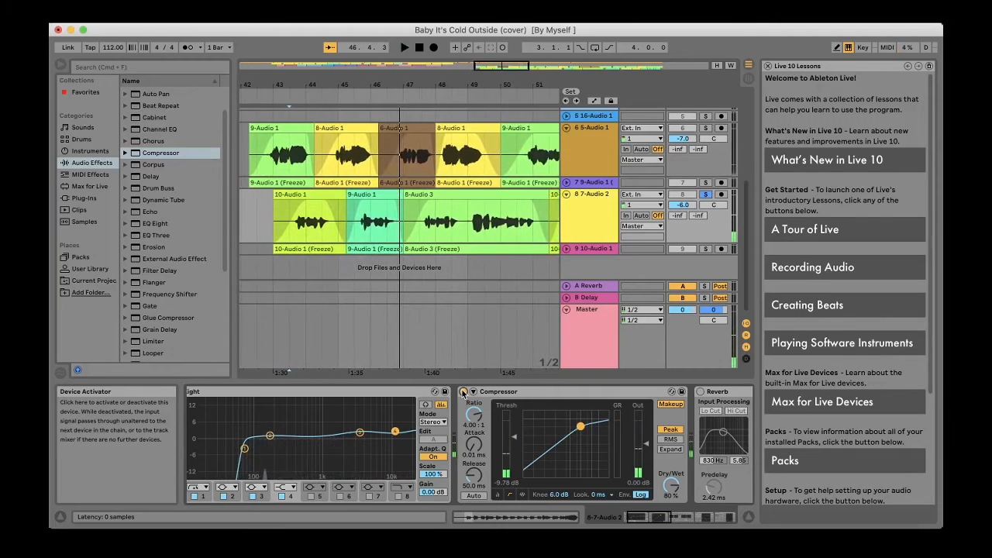
click(462, 392)
key(space)
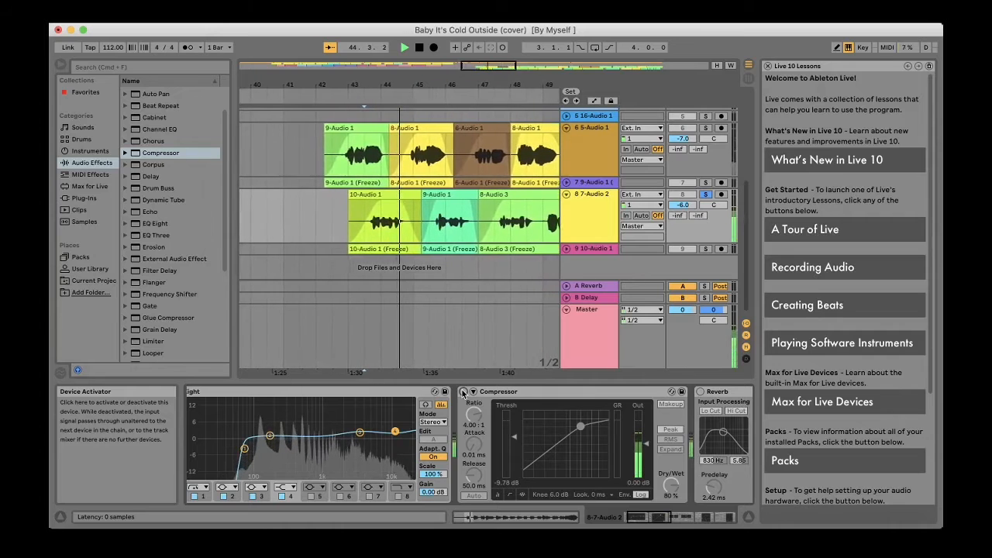
click(463, 392)
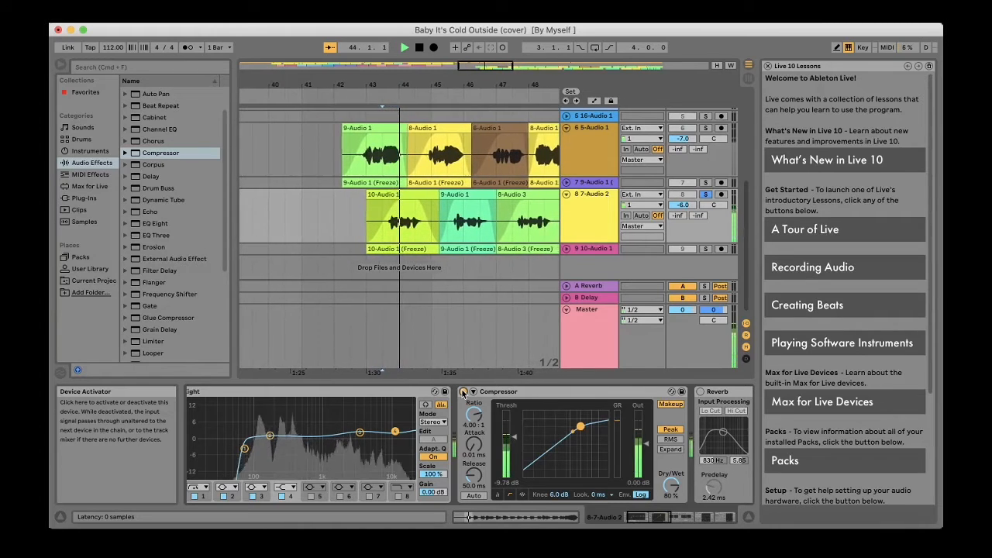
key(space)
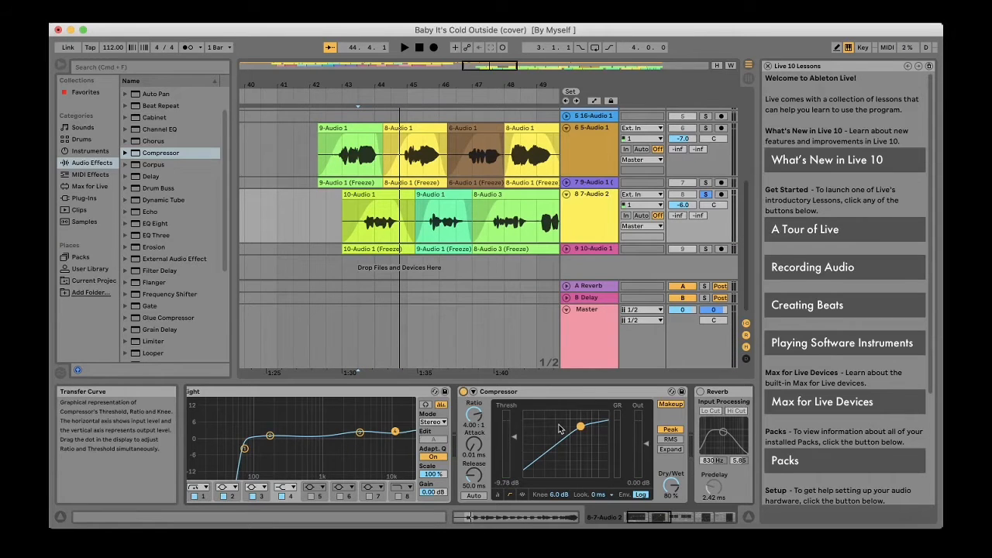
Bypass both the Compressor and EQ Eight and play the vocal phrase from 43.3.1 without either effect.
scroll(560, 429, right, 3)
scroll(560, 428, right, 2)
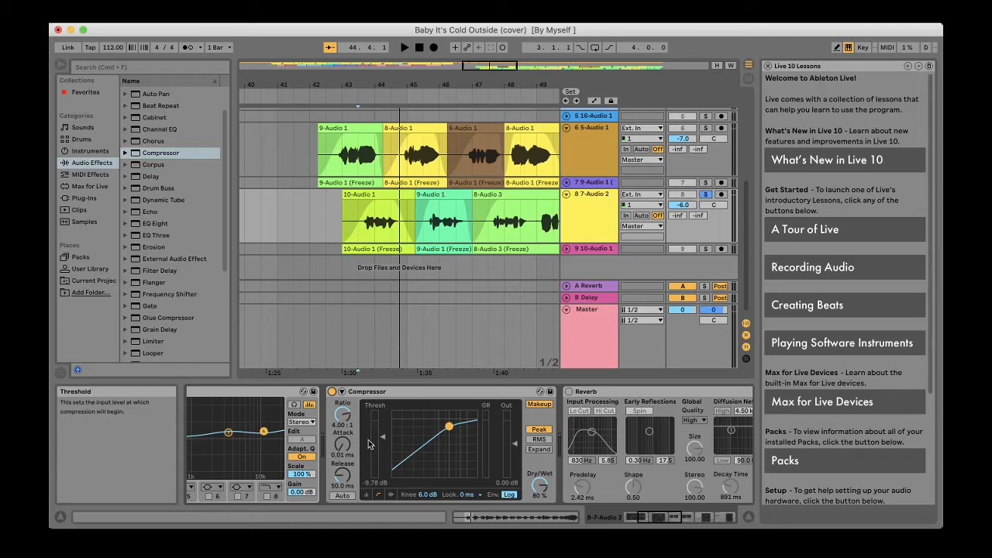
click(329, 393)
scroll(327, 395, left, 2)
scroll(326, 395, left, 5)
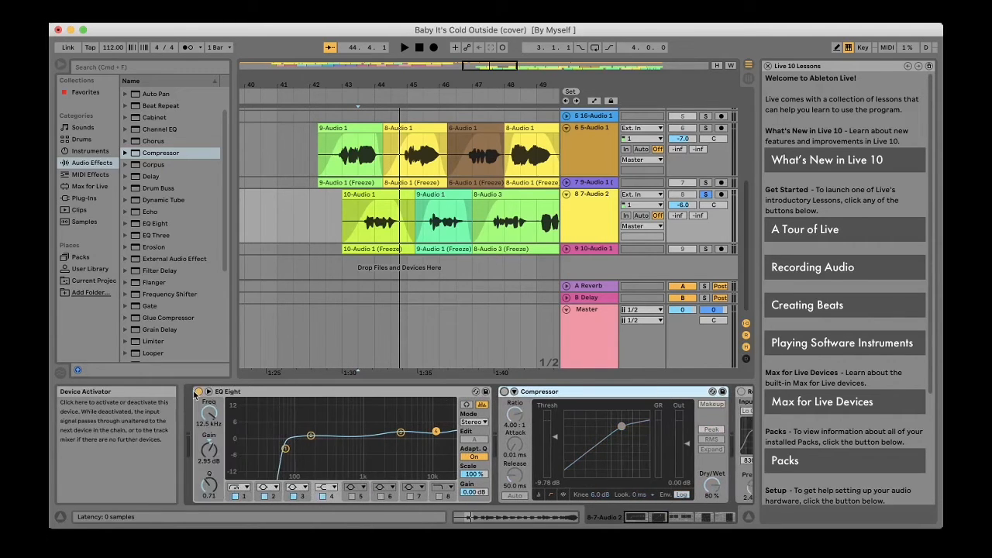
click(358, 235)
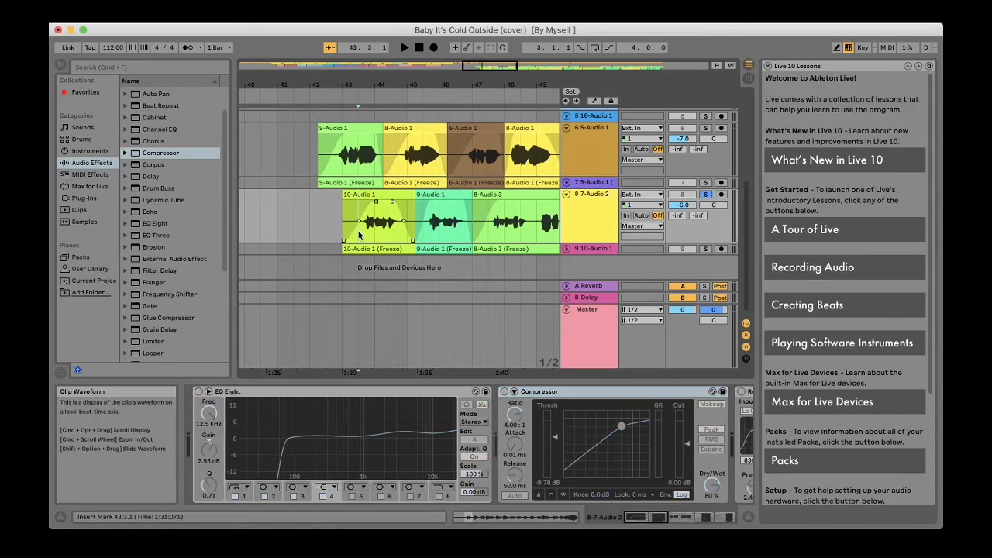
key(space)
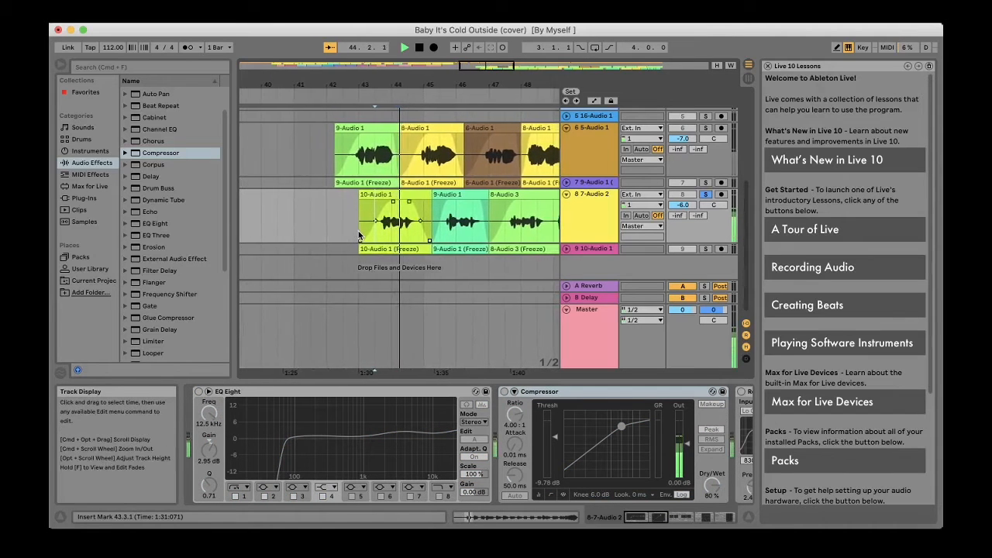
key(space)
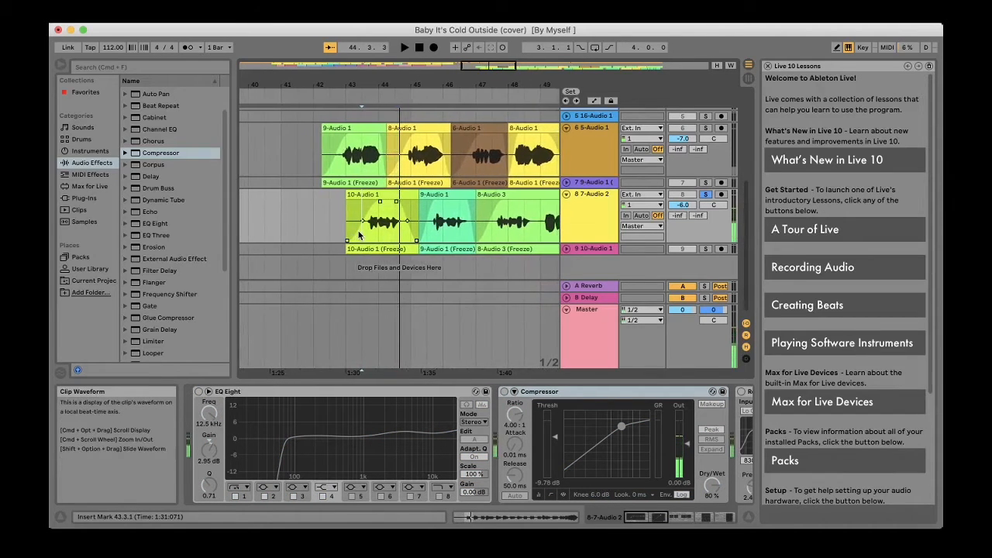
Re-enable the Compressor and EQ Eight and replay the vocal phrase with both effects on.
click(496, 420)
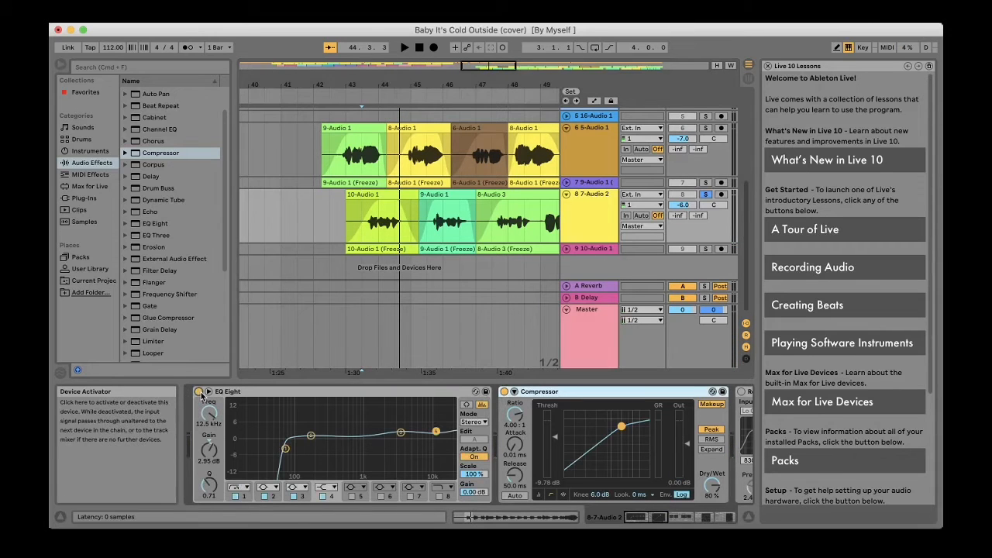
key(space)
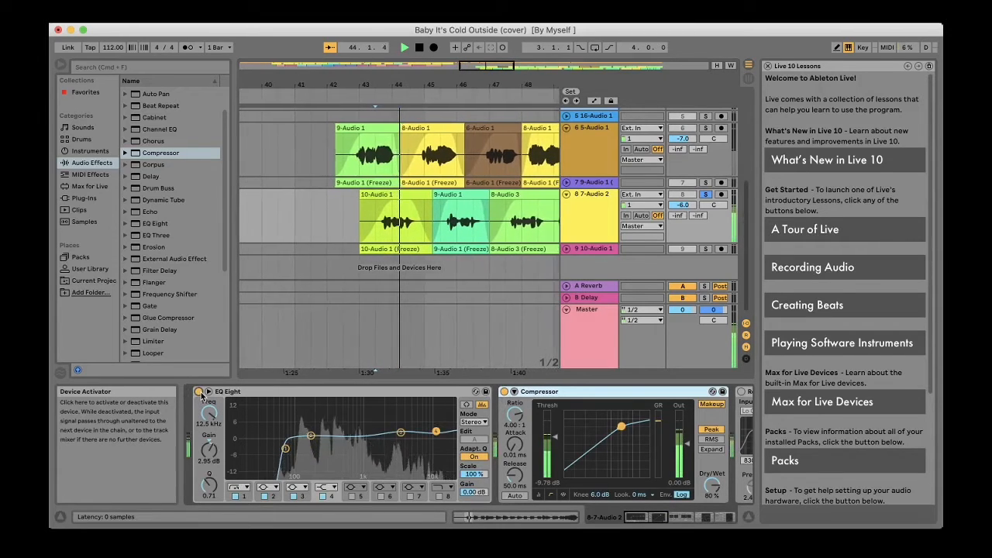
key(space)
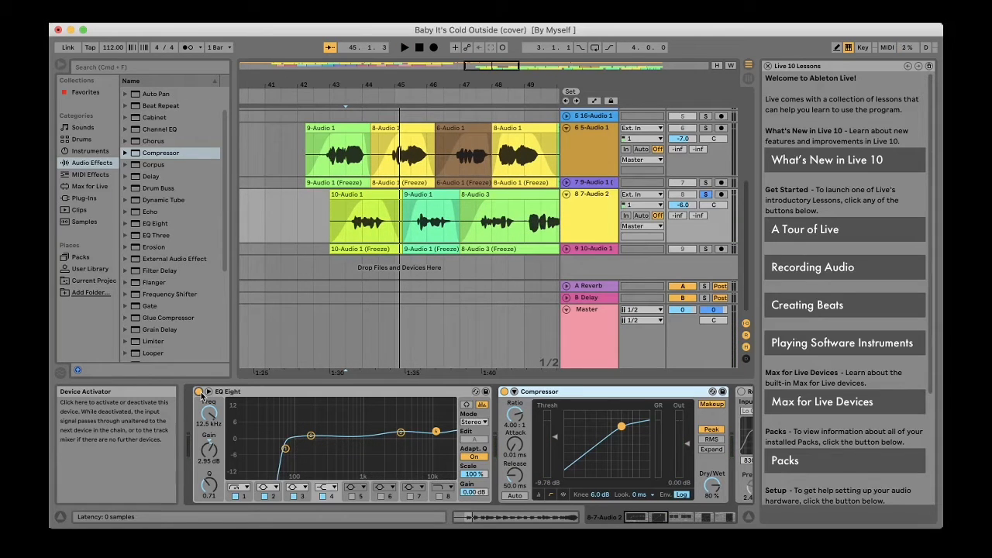
Delete the old Reverb from the vocal's device chain and add a fresh Reverb between the Compressor and the Delay.
scroll(526, 432, right, 5)
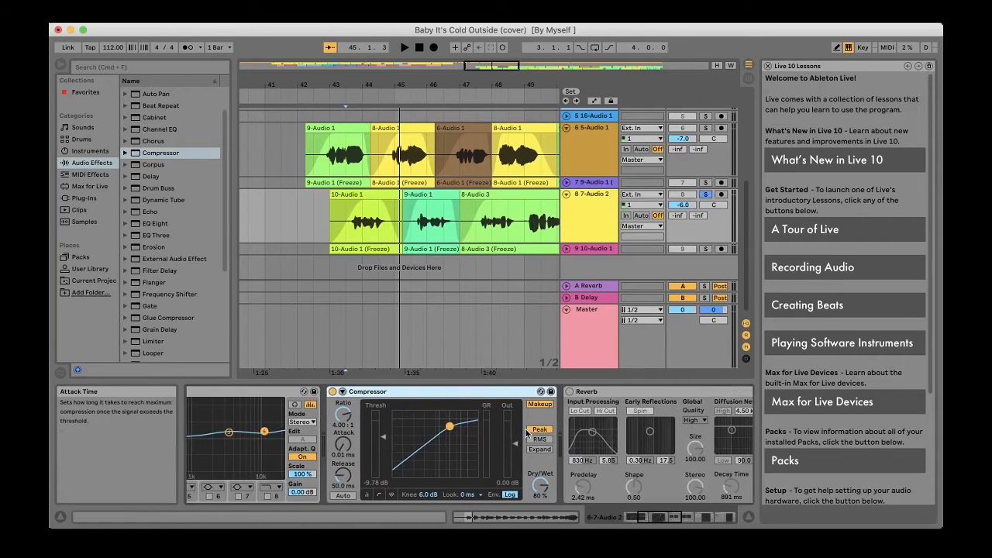
scroll(526, 432, right, 5)
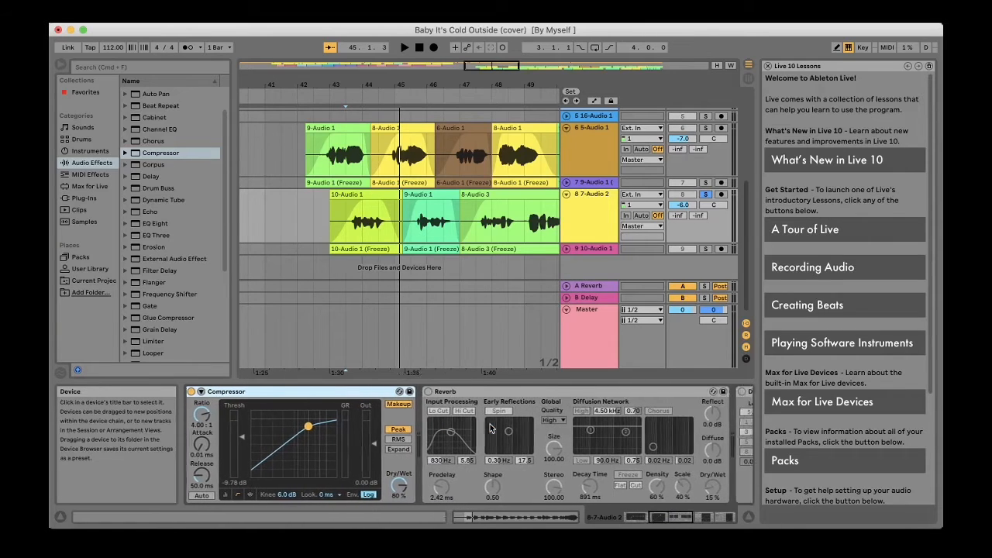
scroll(490, 427, right, 3)
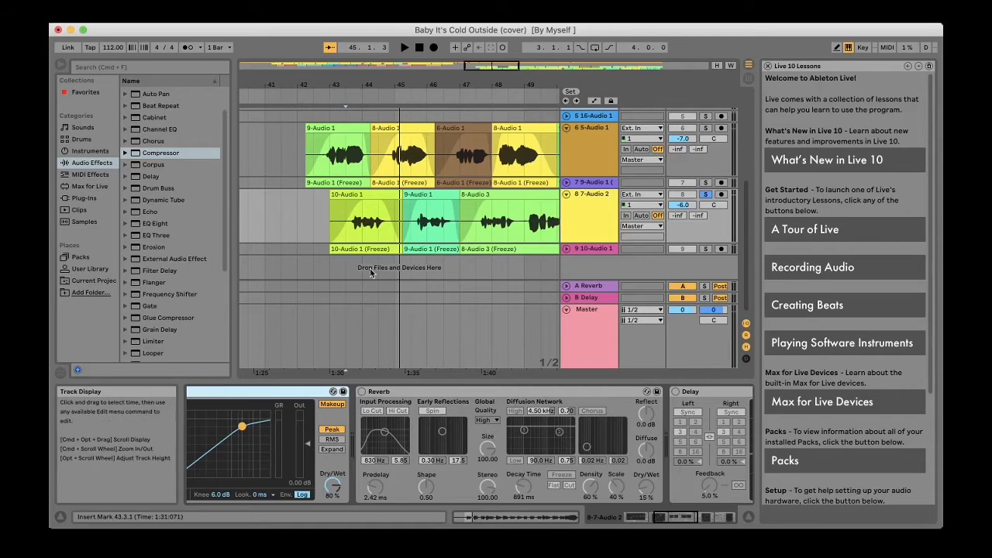
click(348, 239)
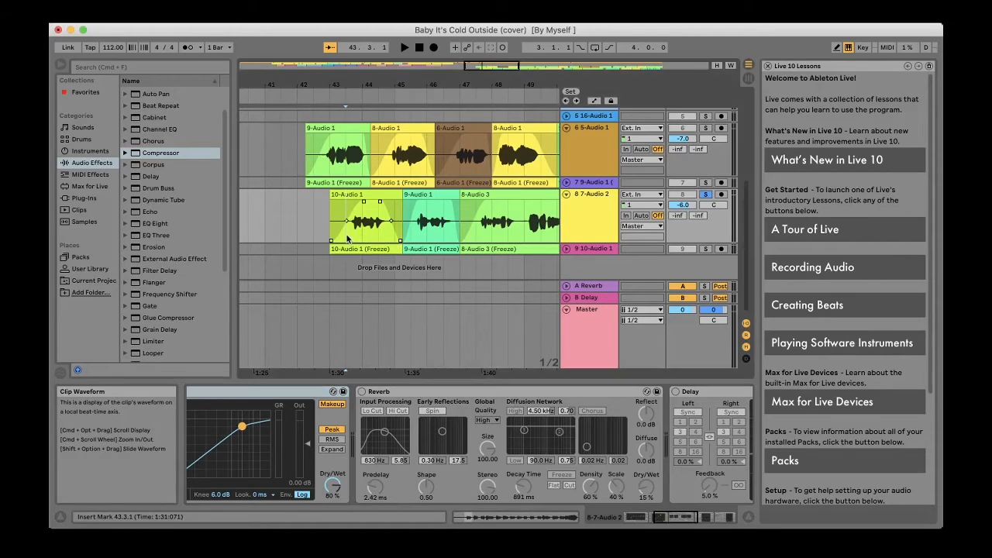
click(395, 391)
key(Delete)
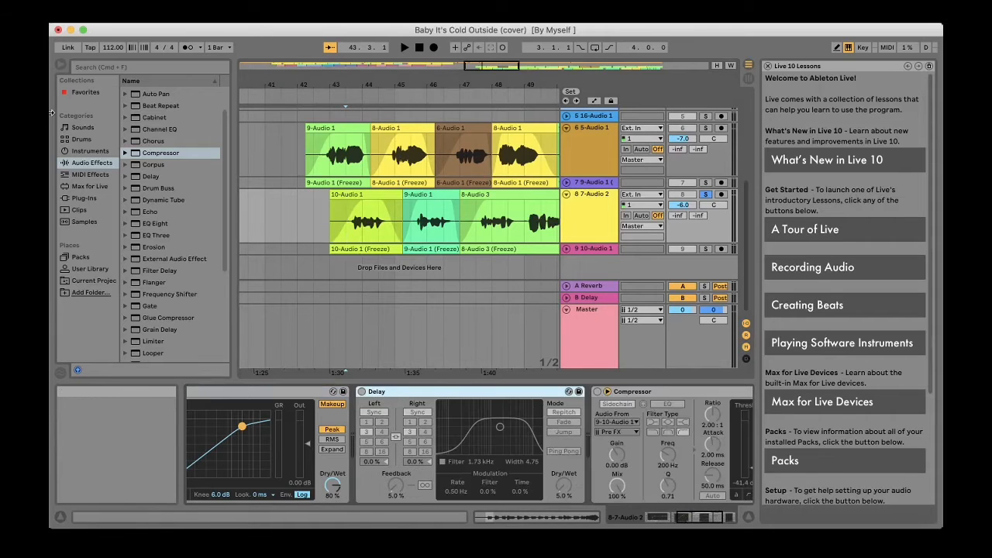
scroll(160, 304, down, 3)
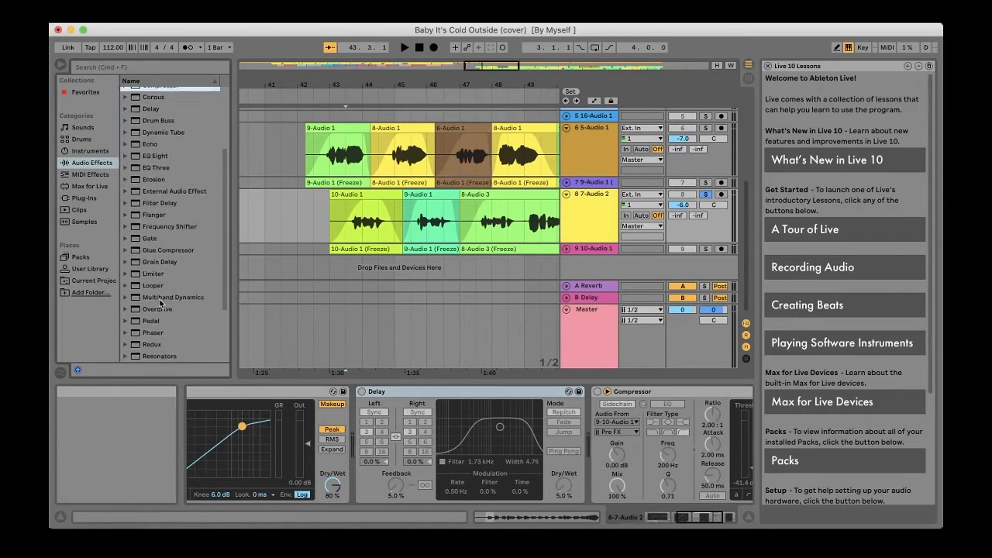
scroll(160, 304, down, 3)
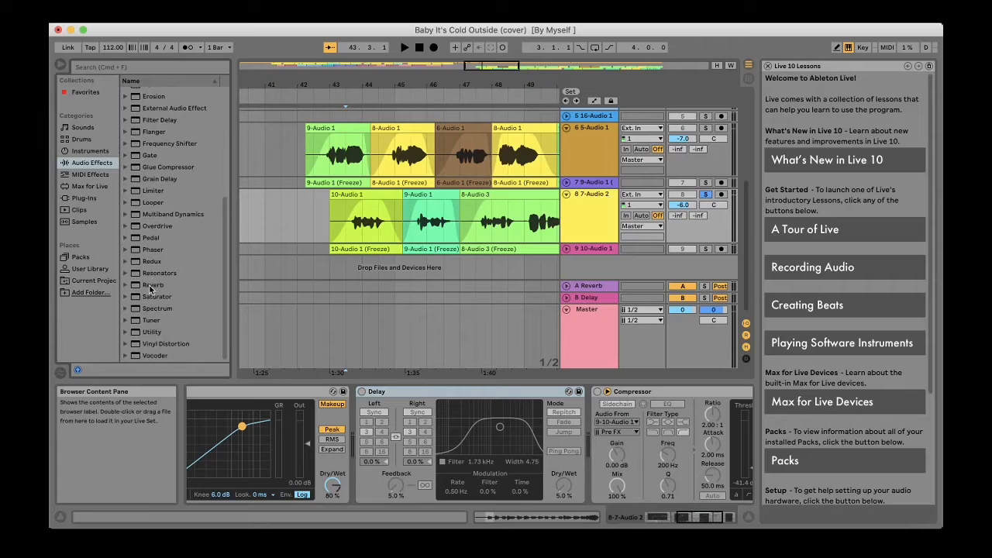
drag(149, 284, 351, 453)
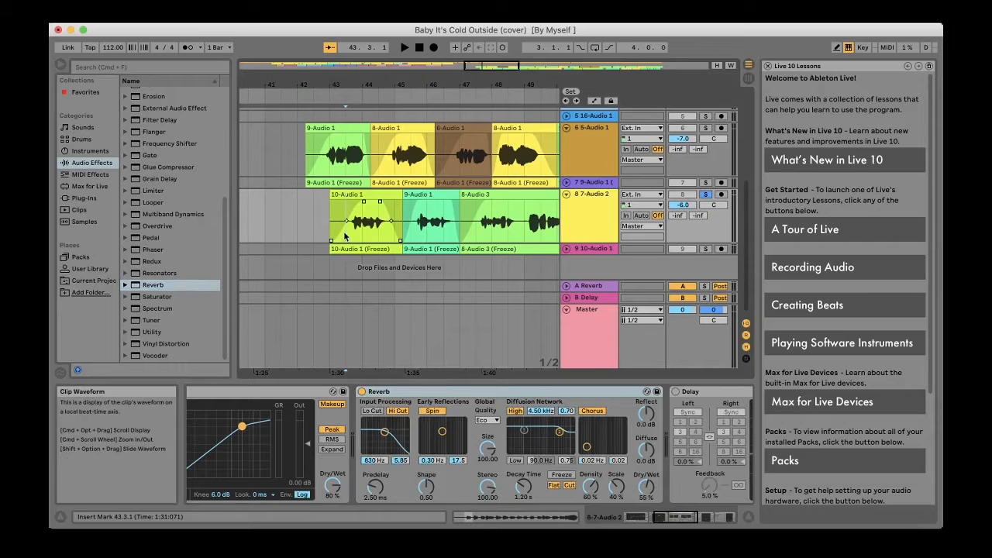
Play the vocal phrase through the new Reverb and set its quality to High and its Dry/Wet to 20 %.
key(space)
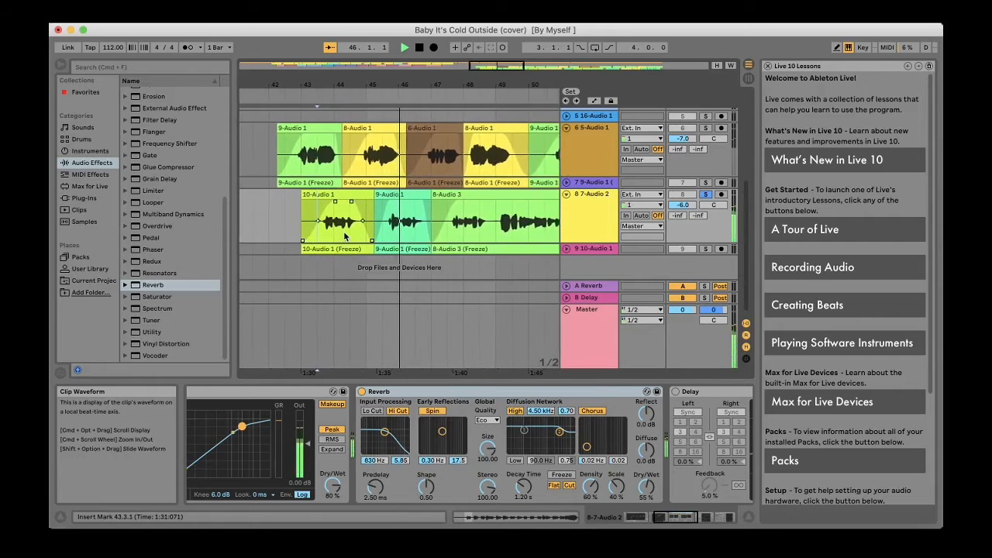
key(space)
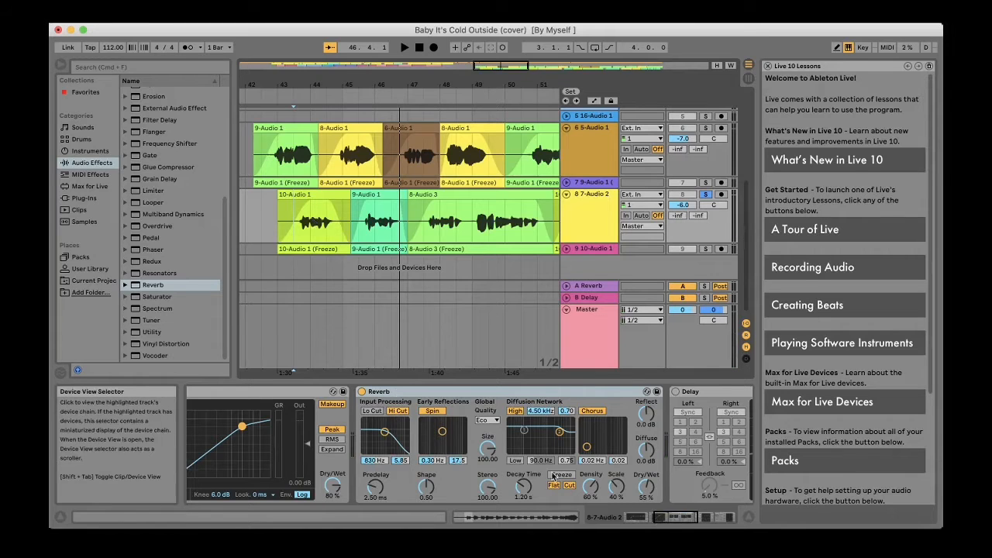
click(482, 420)
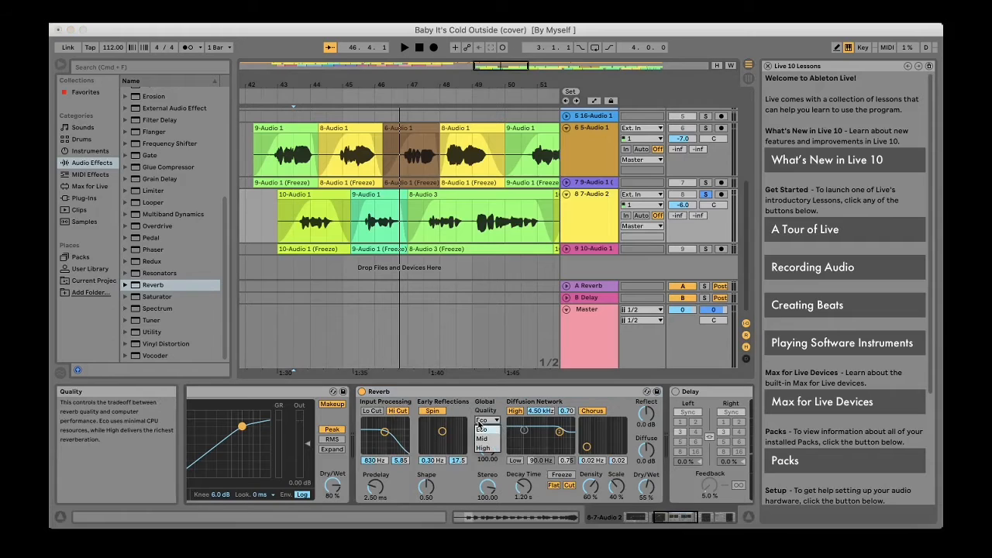
click(482, 448)
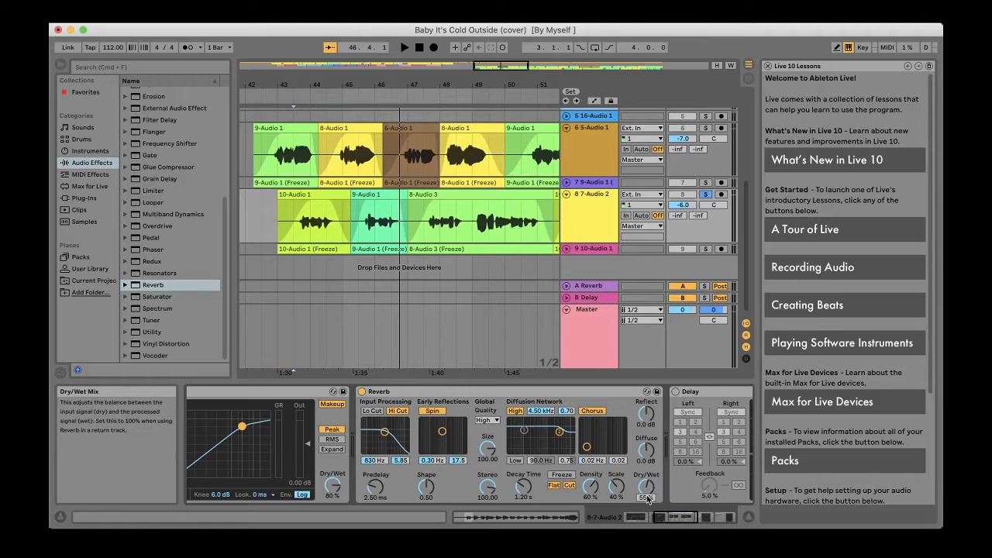
drag(647, 499, 647, 512)
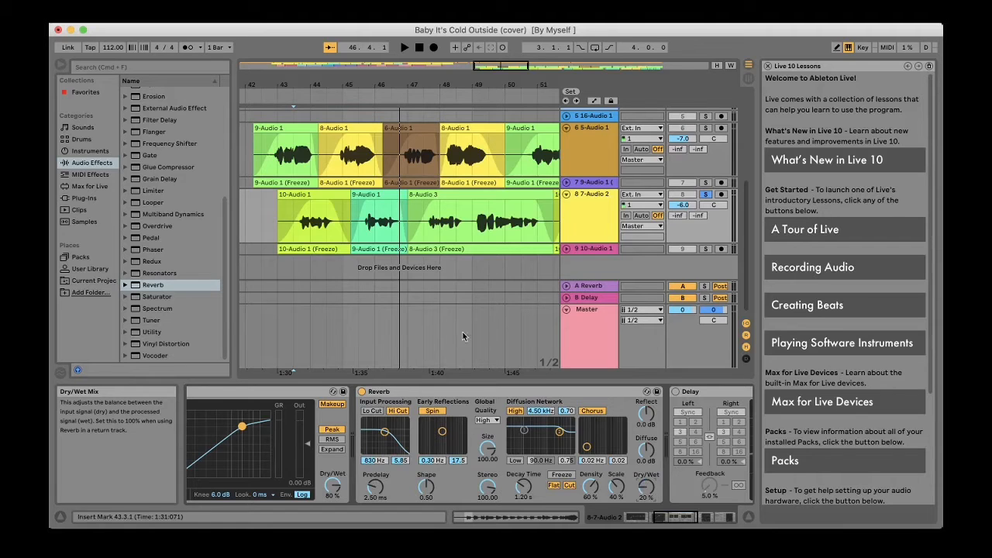
Replay the vocal phrase while adjusting the Reverb to a 1.07 s decay time, 2.09 ms predelay and 17 % Dry/Wet.
key(space)
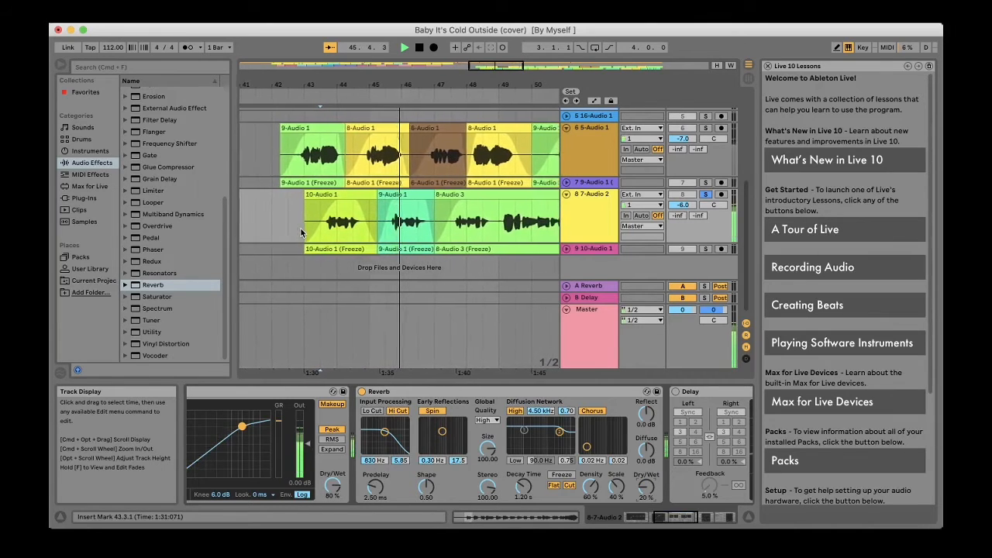
key(space)
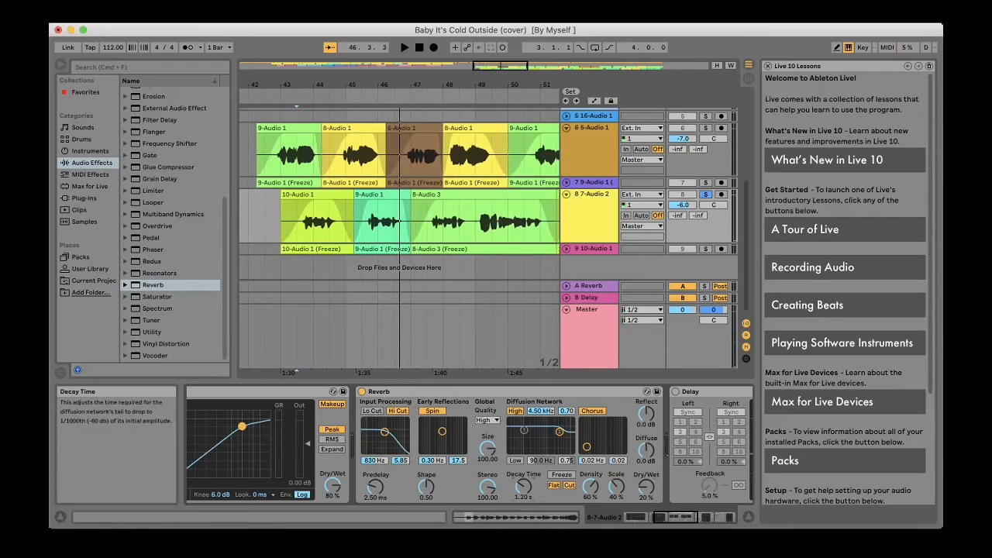
key(space)
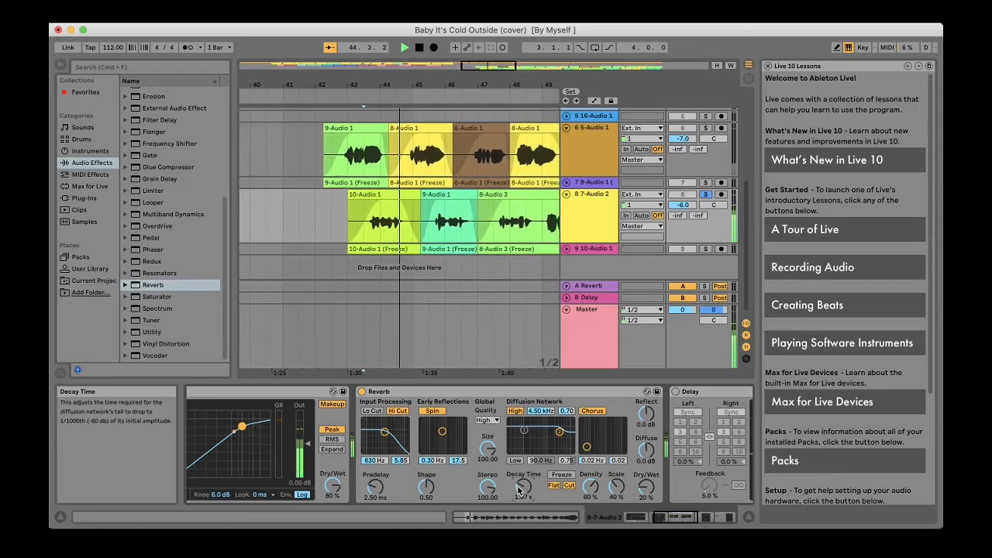
key(space)
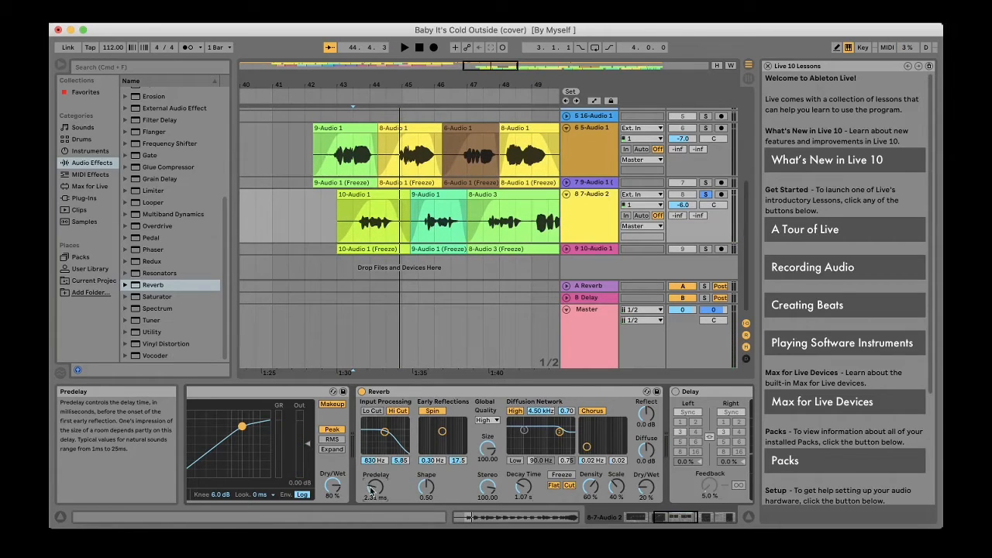
key(space)
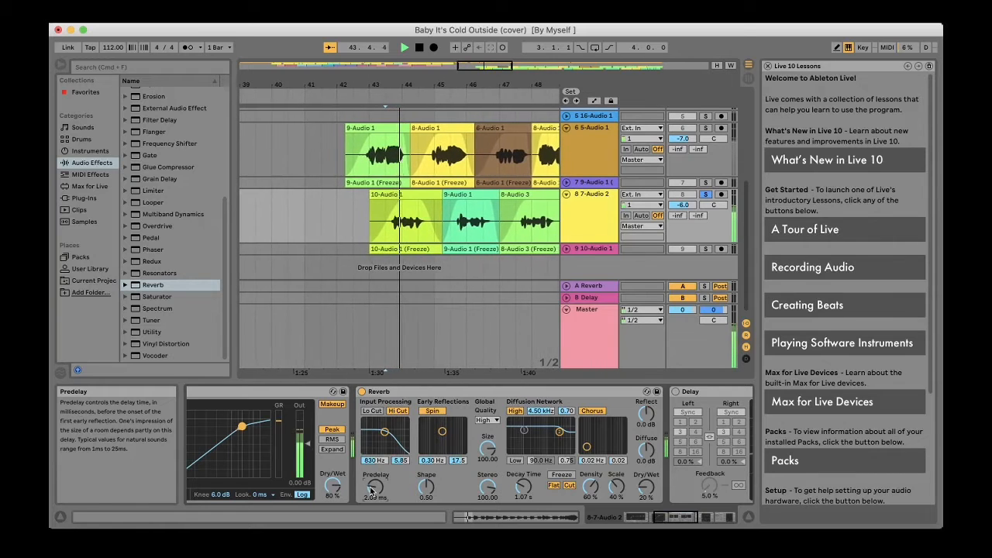
key(space)
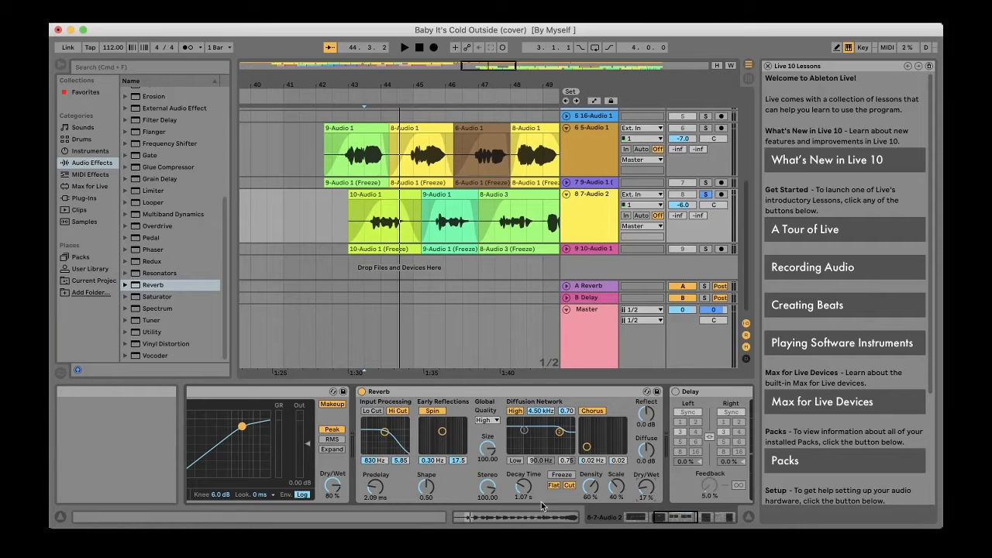
key(space)
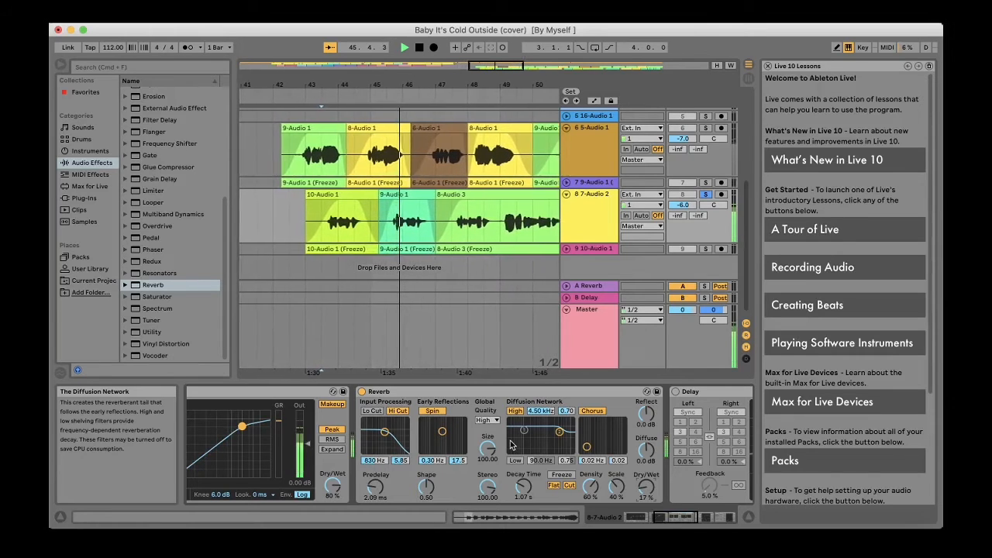
key(space)
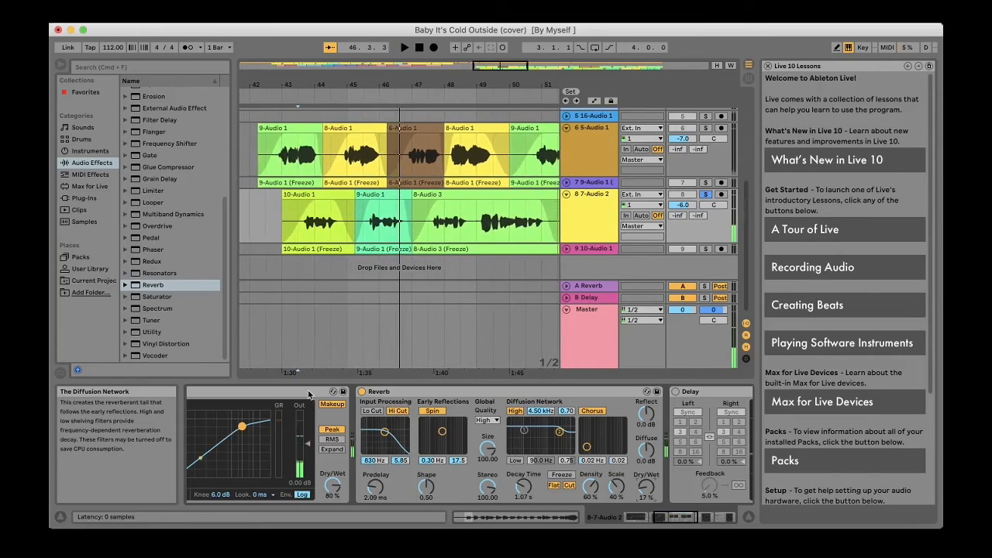
Replay the vocal phrase with the Reverb bypassed and re-enabled to compare the sound.
key(space)
click(363, 392)
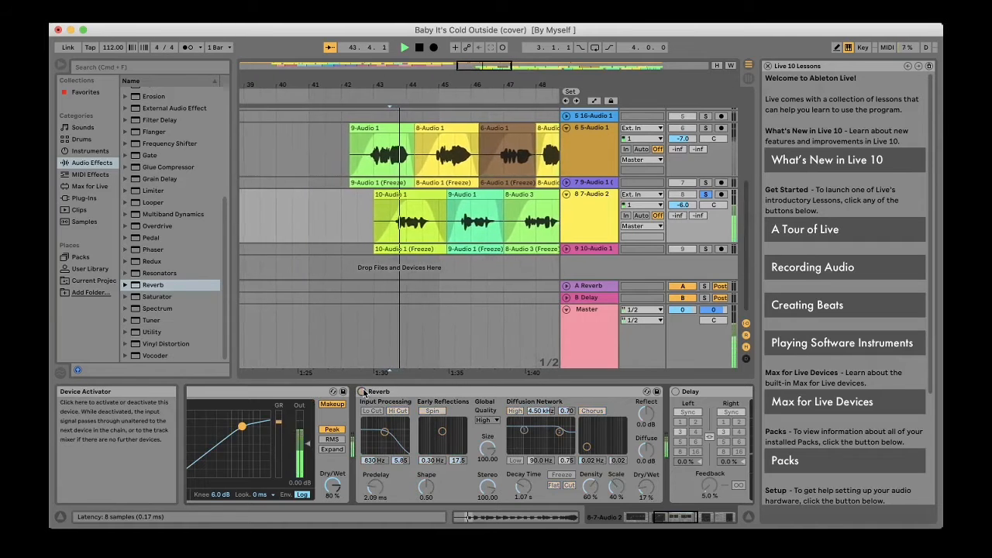
key(space)
click(363, 392)
key(space)
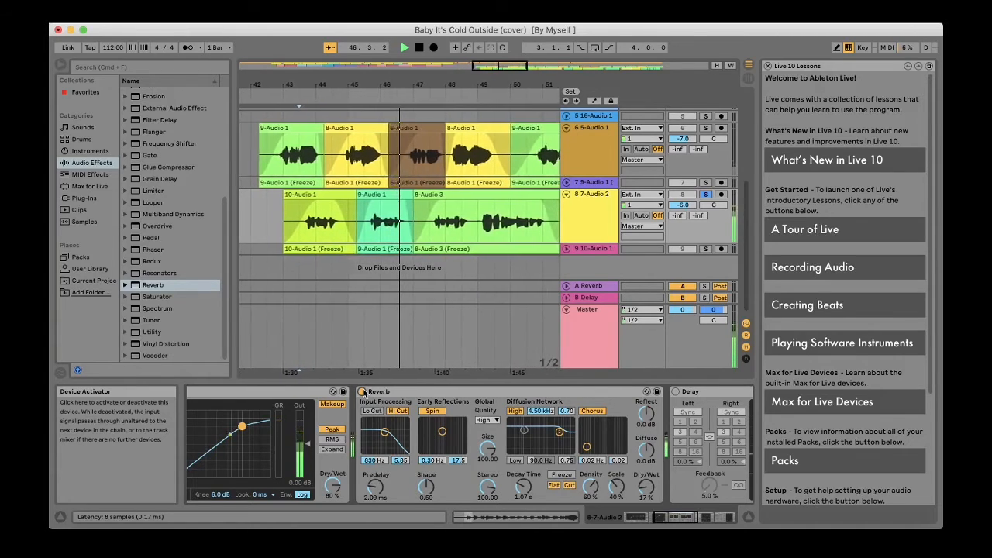
key(space)
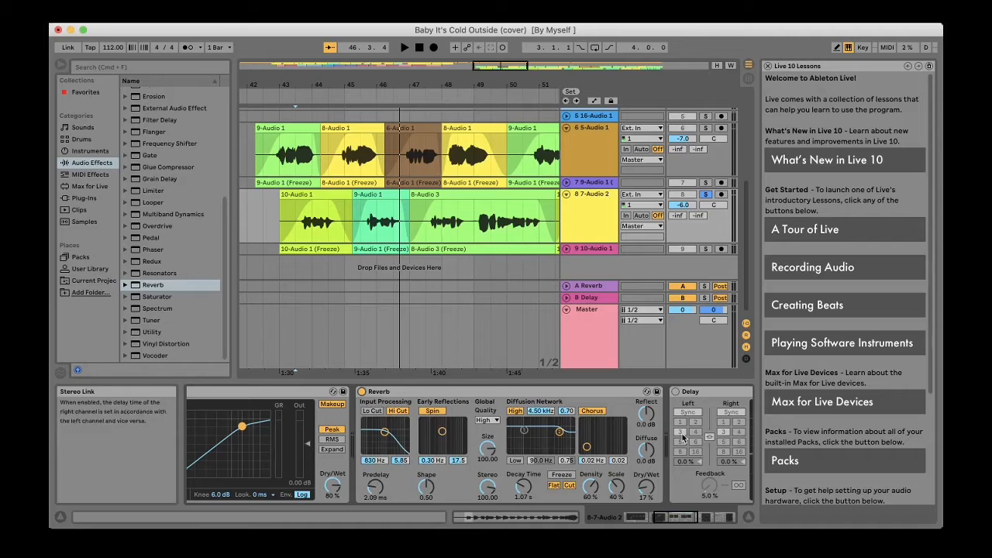
Delete the old Delay from the vocal's device chain and add a fresh Delay between the Reverb and the last Compressor.
scroll(659, 440, right, 3)
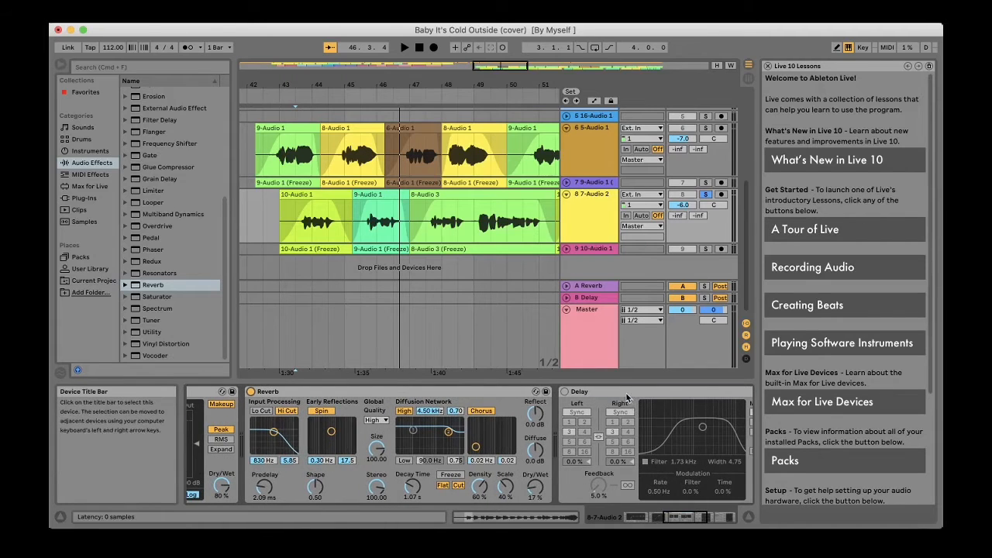
click(627, 395)
key(Delete)
scroll(154, 203, up, 5)
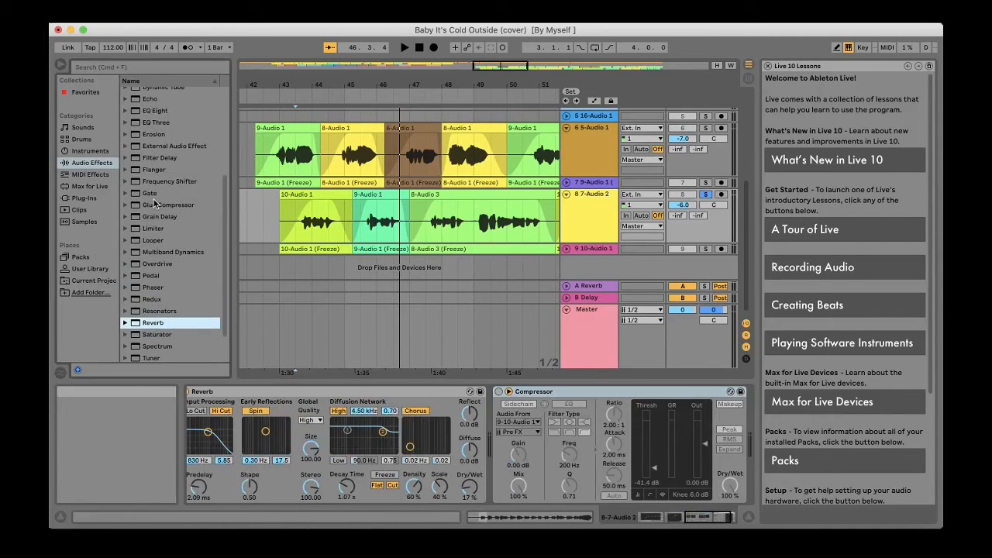
scroll(154, 203, up, 1)
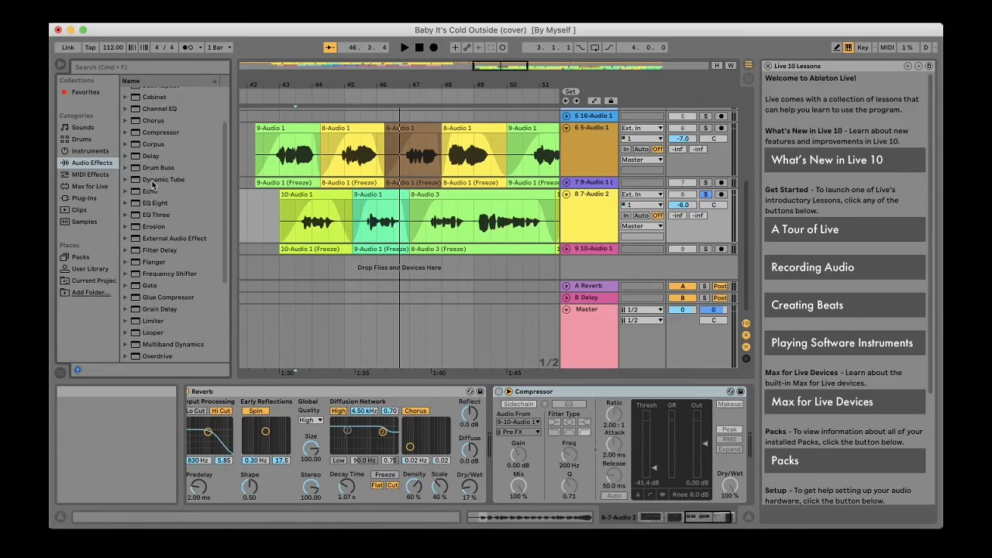
drag(151, 159, 292, 234)
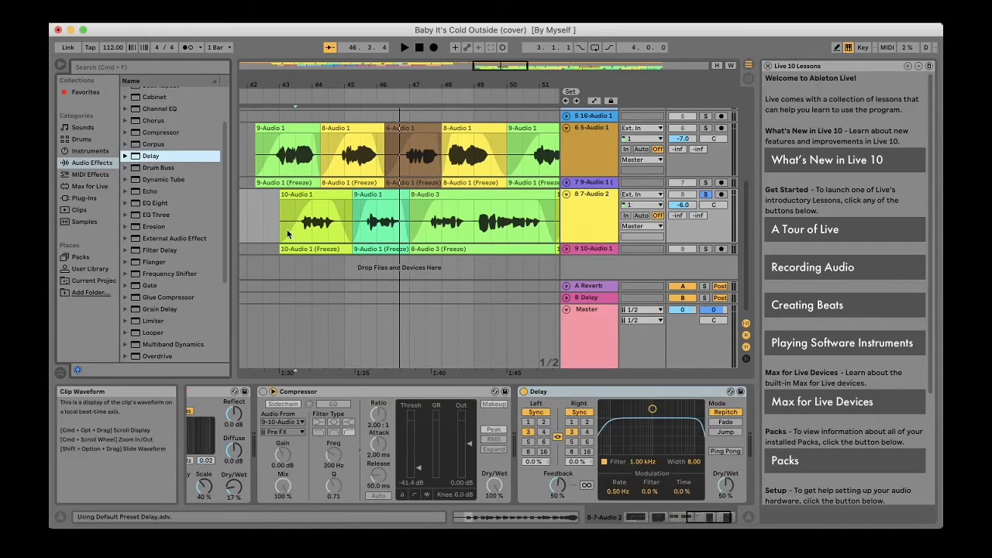
drag(413, 386, 371, 406)
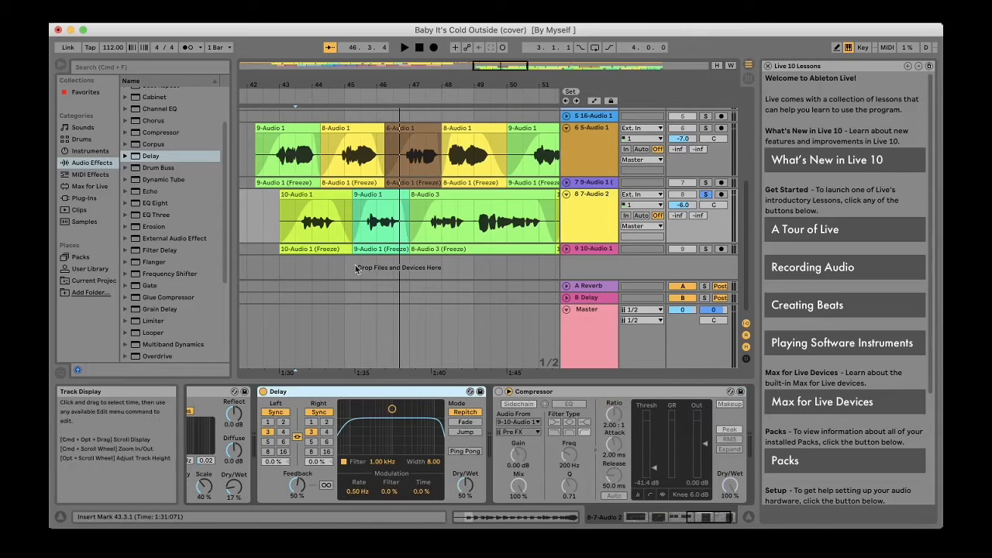
Play the vocal phrase from 43.3.1 through the new Delay at its default settings.
click(295, 248)
click(295, 237)
key(space)
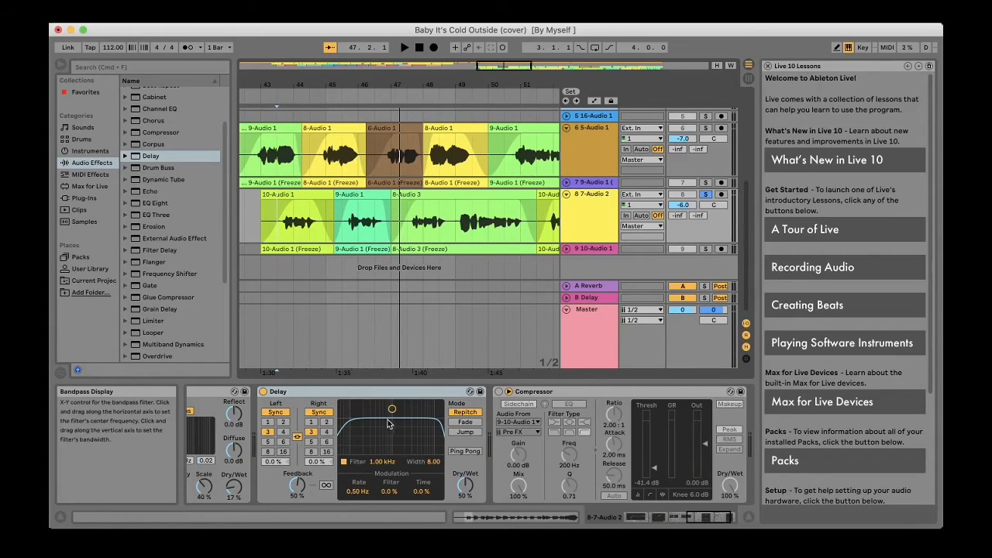
Shift the Delay's bandpass filter to 2.24 kHz and narrow its width to 4.08.
mouse_move(392, 411)
mouse_down()
mouse_move(402, 409)
mouse_move(373, 410)
mouse_move(394, 416)
mouse_up()
scroll(359, 421, left, 10)
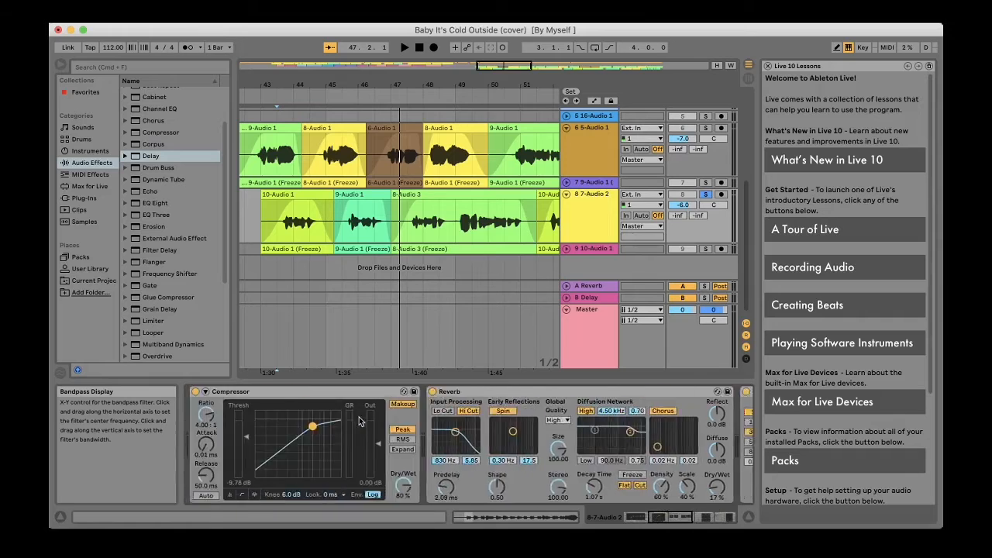
scroll(285, 445, right, 10)
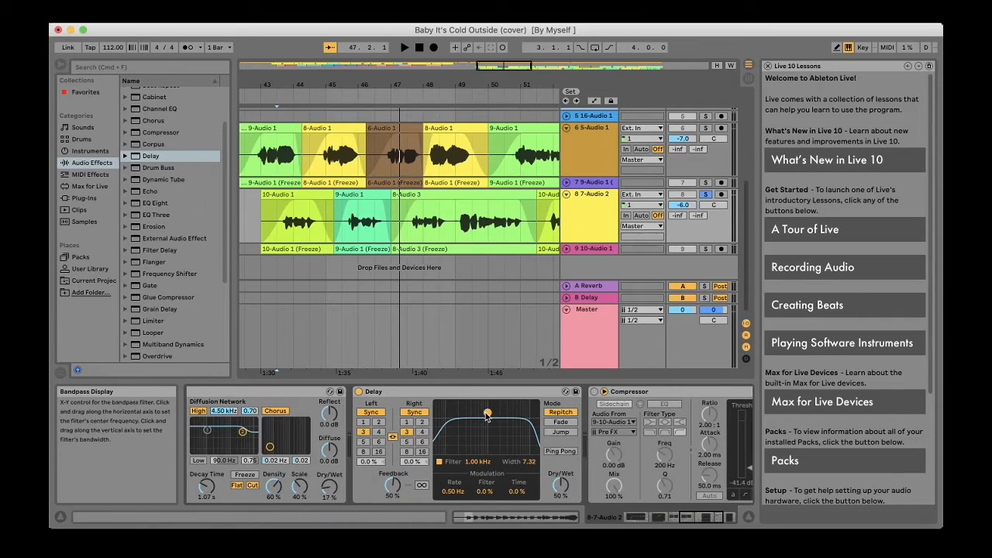
mouse_move(487, 412)
mouse_down()
mouse_move(474, 417)
mouse_move(499, 416)
mouse_move(485, 419)
mouse_move(501, 426)
mouse_up()
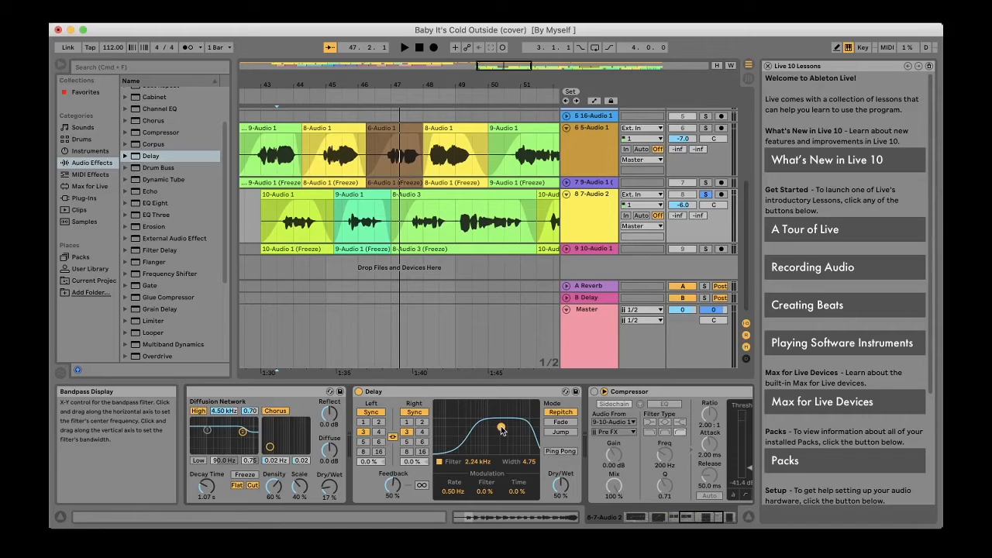
drag(501, 428, 500, 432)
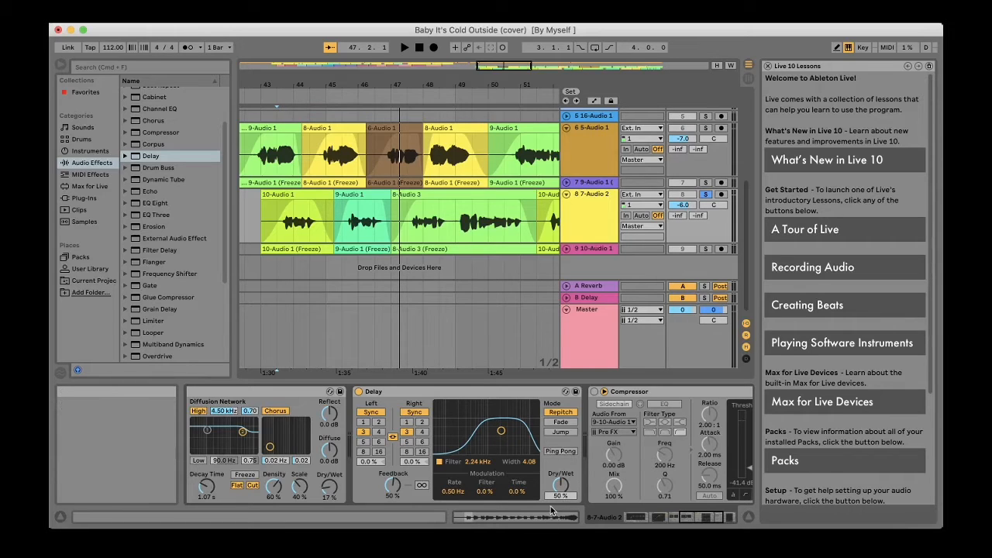
Set the Delay's Dry/Wet and Feedback to 5 % each and play the vocal phrase.
key(Return)
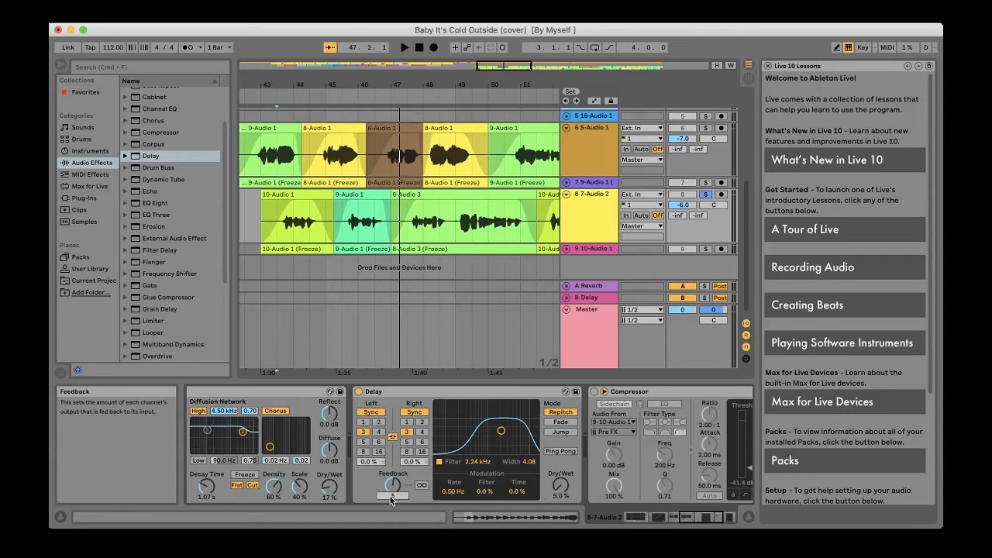
key(Return)
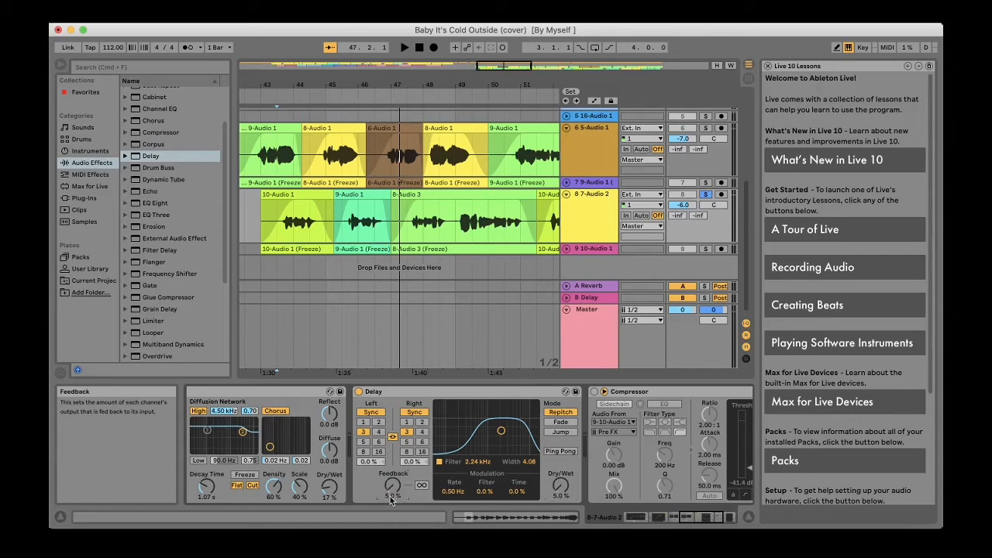
click(282, 245)
key(space)
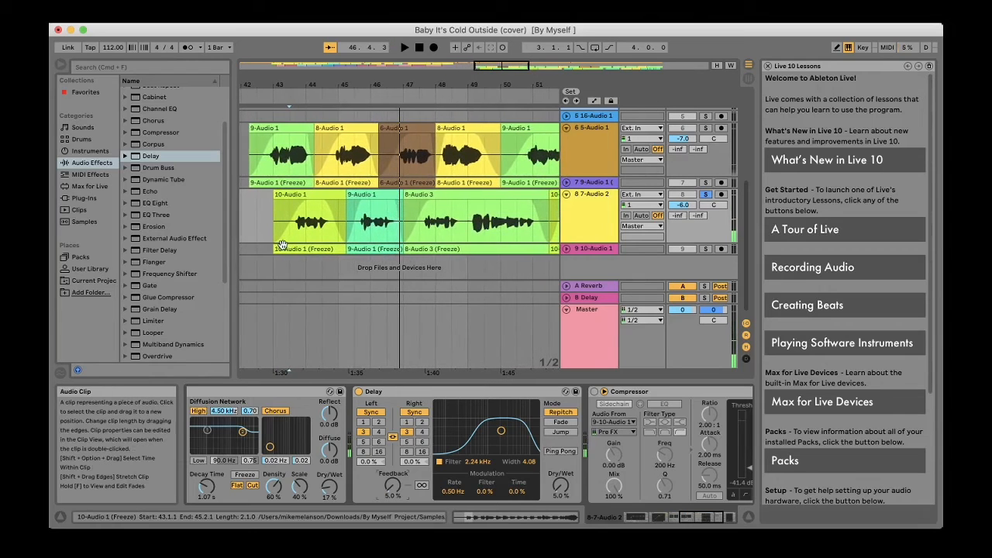
Replay the vocal phrase with the Delay bypassed and re-enabled to compare the sound.
click(357, 392)
key(space)
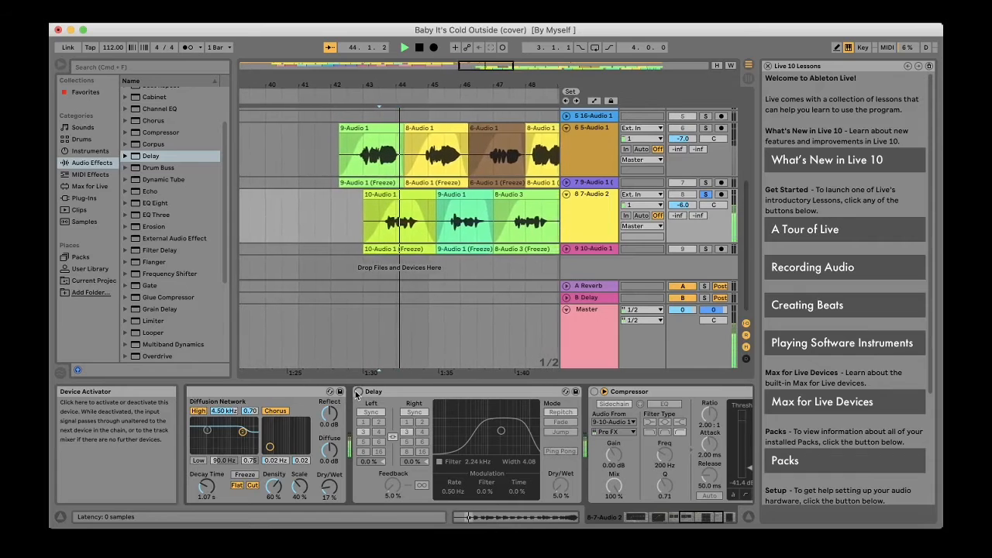
click(358, 392)
key(space)
key(space)
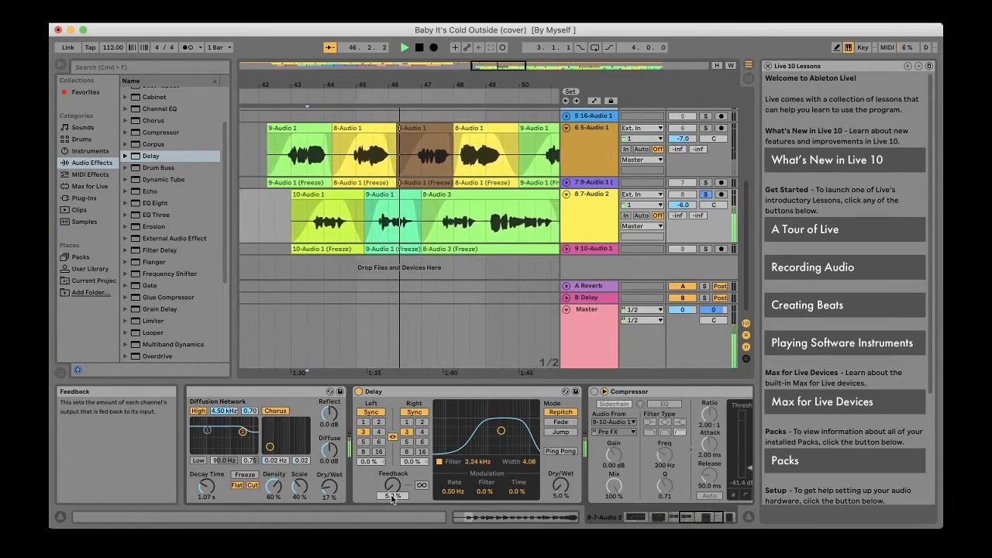
Set the Delay's Feedback to 6 % and its Dry/Wet to 5 % during playback of the vocal.
drag(391, 496, 391, 493)
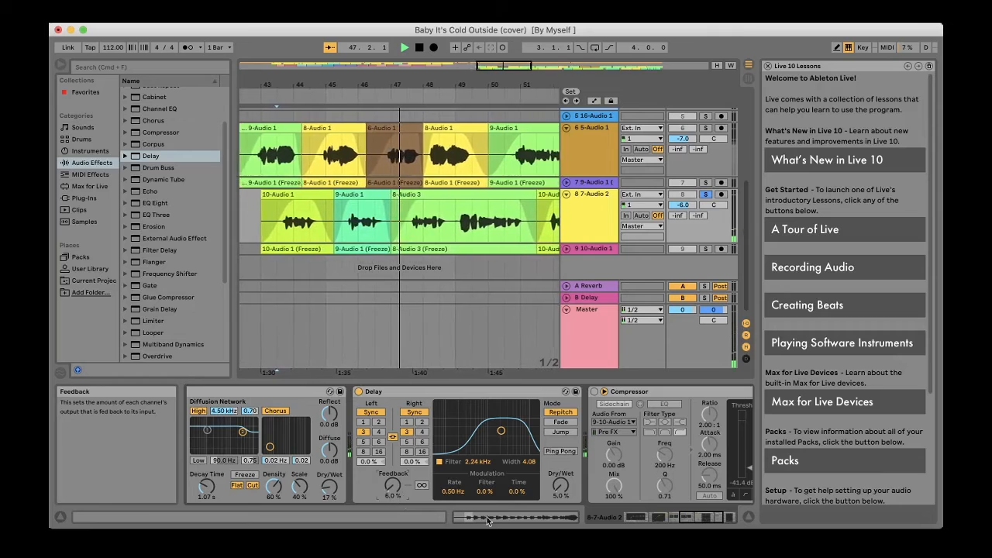
drag(562, 498, 562, 495)
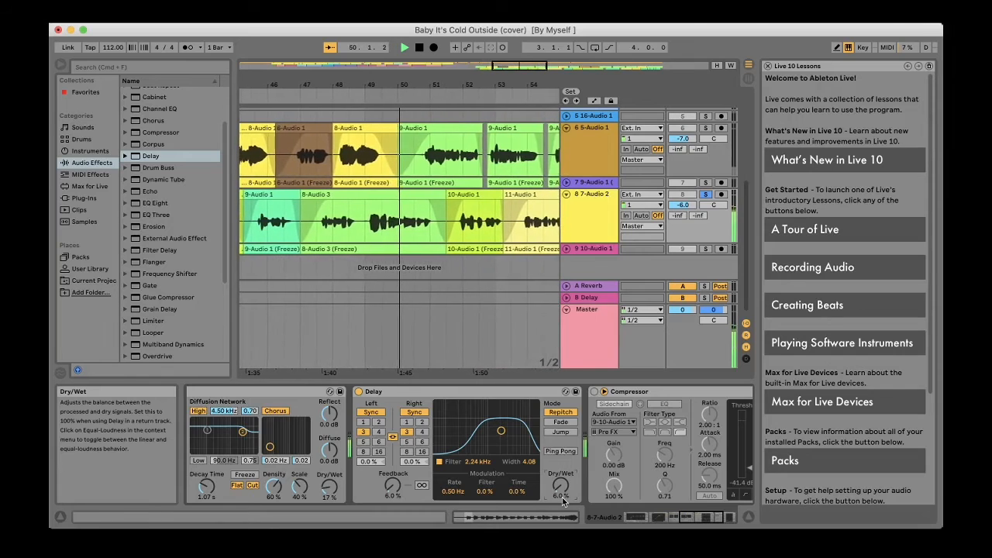
text(5)
key(Return)
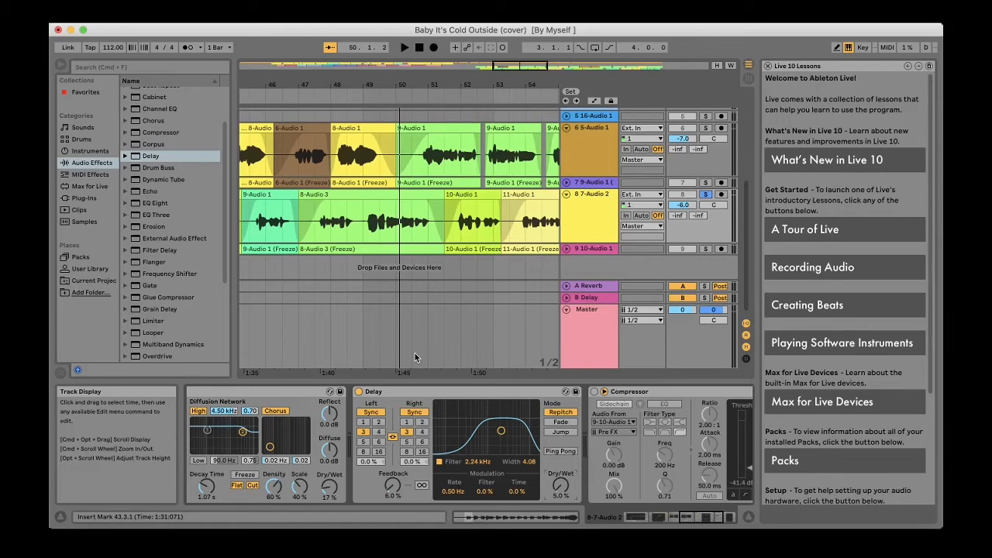
scroll(432, 451, left, 10)
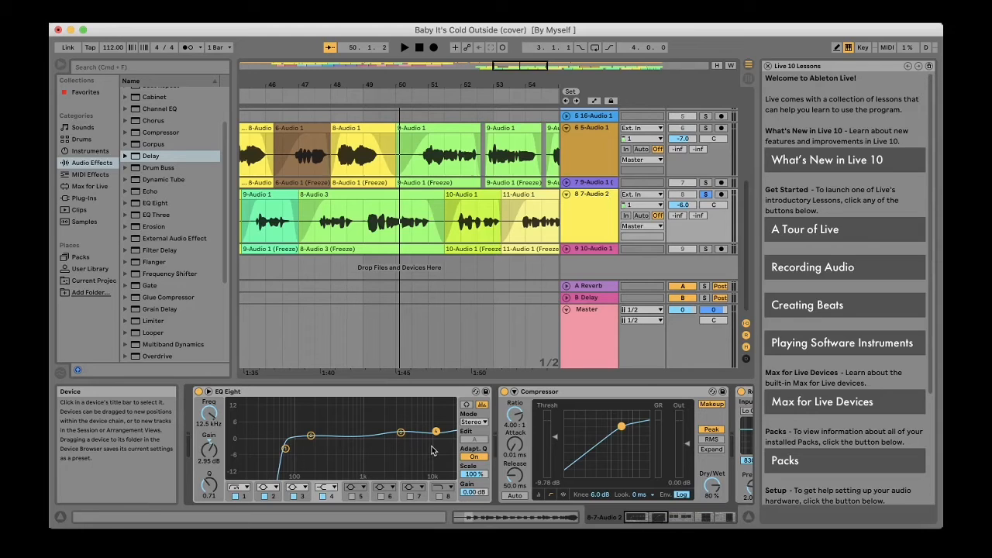
Review the effects chain on track 8 7-Audio 2 and examine the rack of effects on track 6 5-Audio 1.
scroll(519, 452, right, 5)
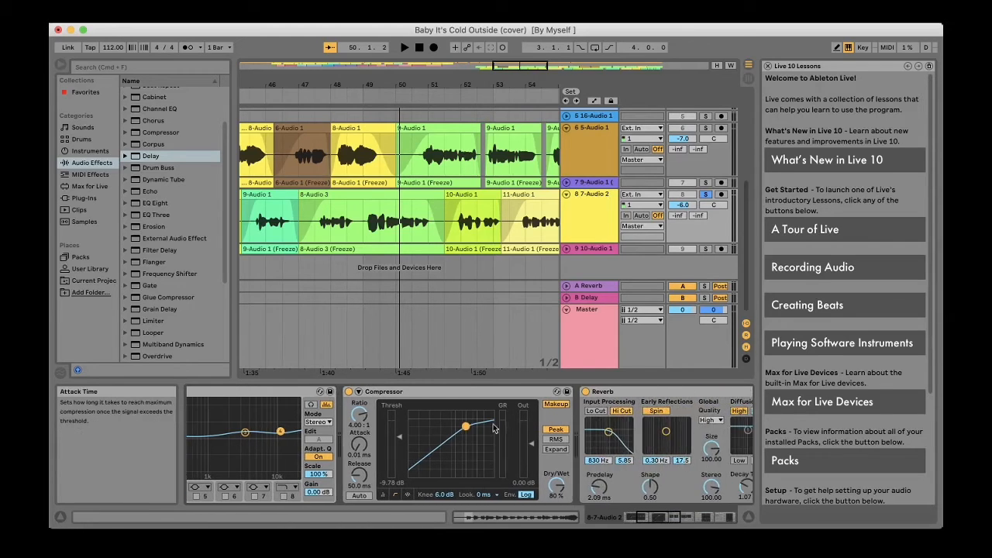
scroll(181, 306, down, 3)
scroll(180, 300, up, 2)
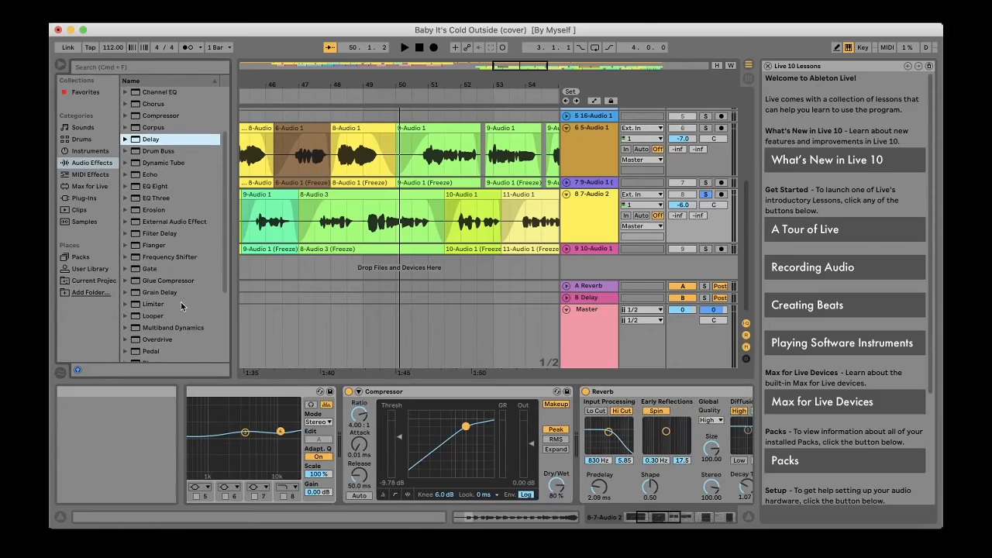
scroll(167, 175, up, 4)
scroll(169, 159, down, 5)
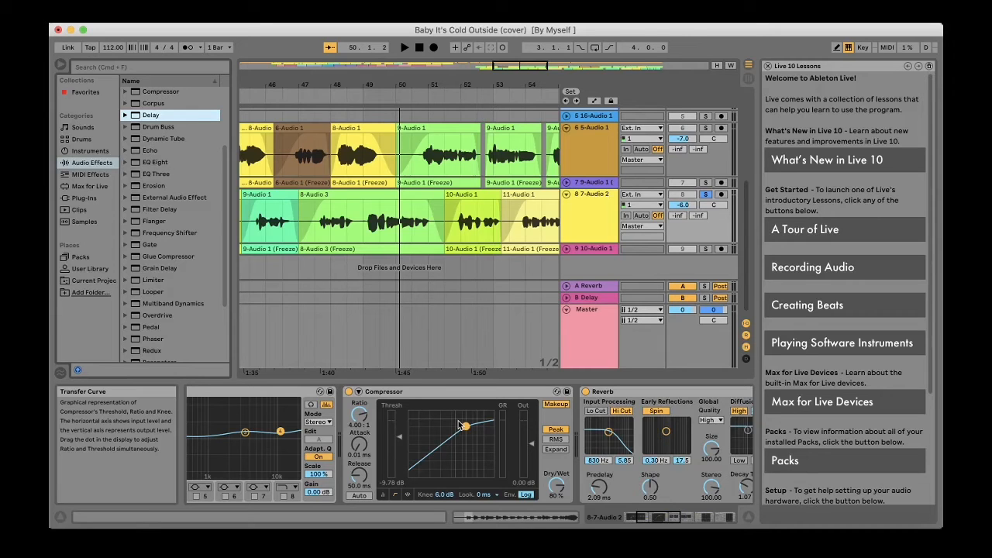
scroll(548, 429, right, 5)
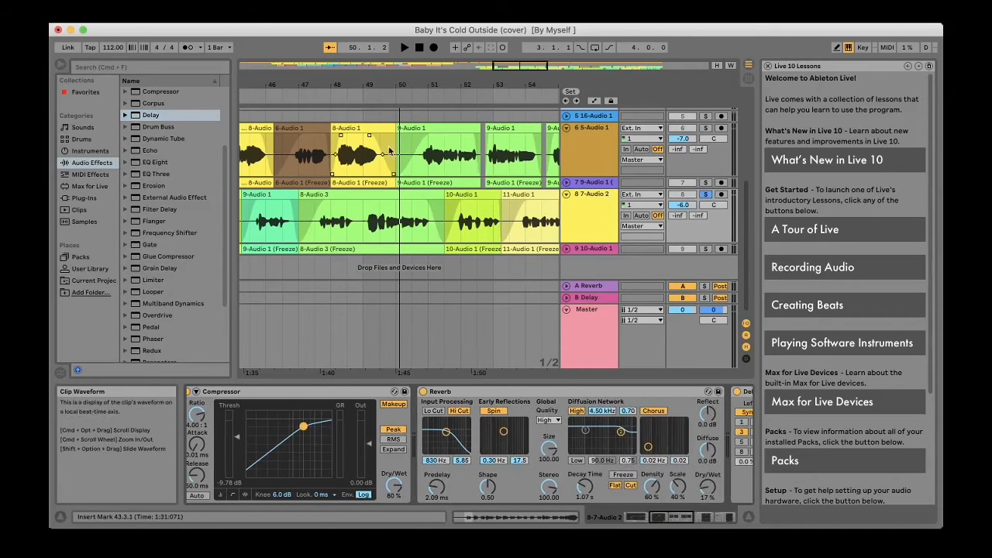
click(372, 151)
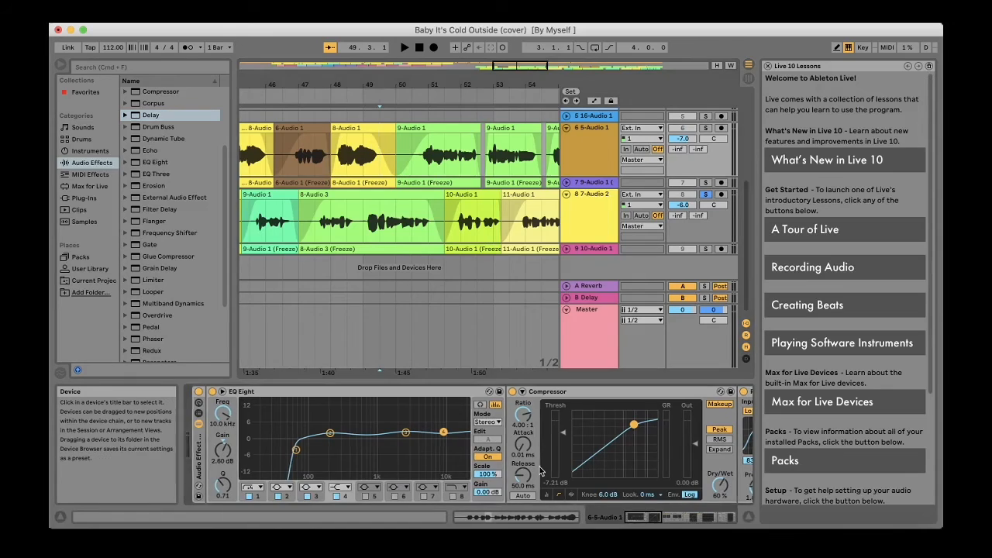
scroll(540, 467, right, 3)
scroll(187, 182, up, 1)
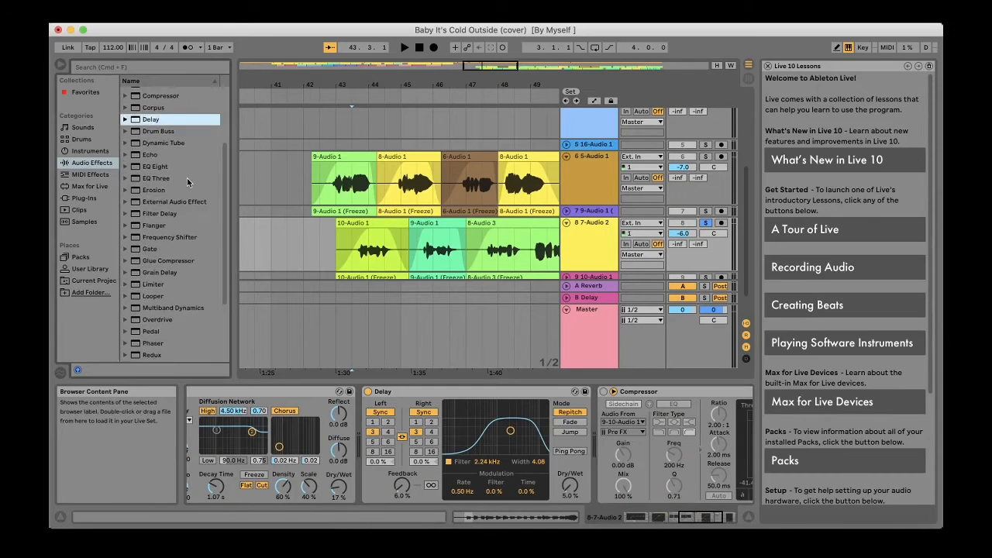
Add an Audio Effect Rack after the Delay in the device chain of track 8 7-Audio 2.
scroll(187, 178, up, 4)
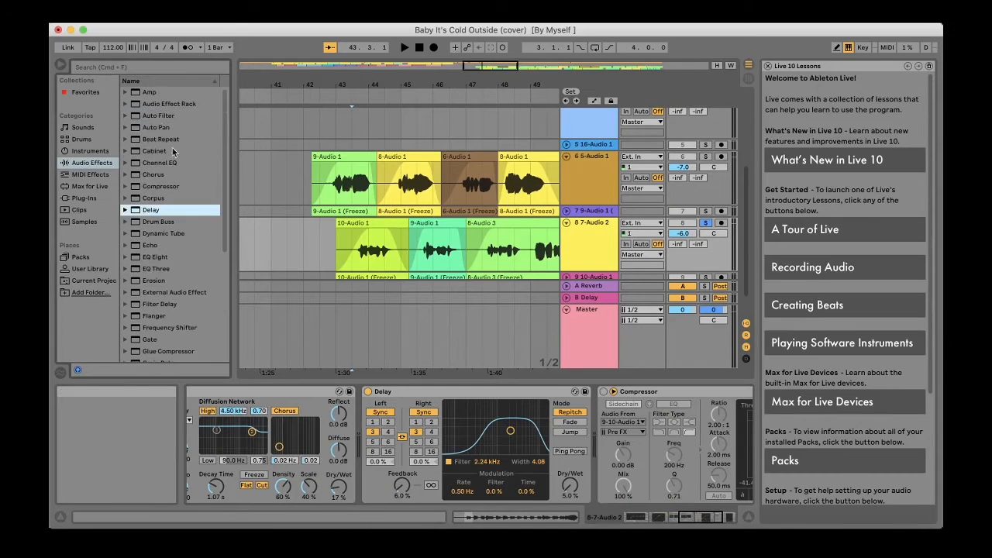
click(149, 105)
drag(295, 366, 369, 451)
drag(471, 442, 599, 443)
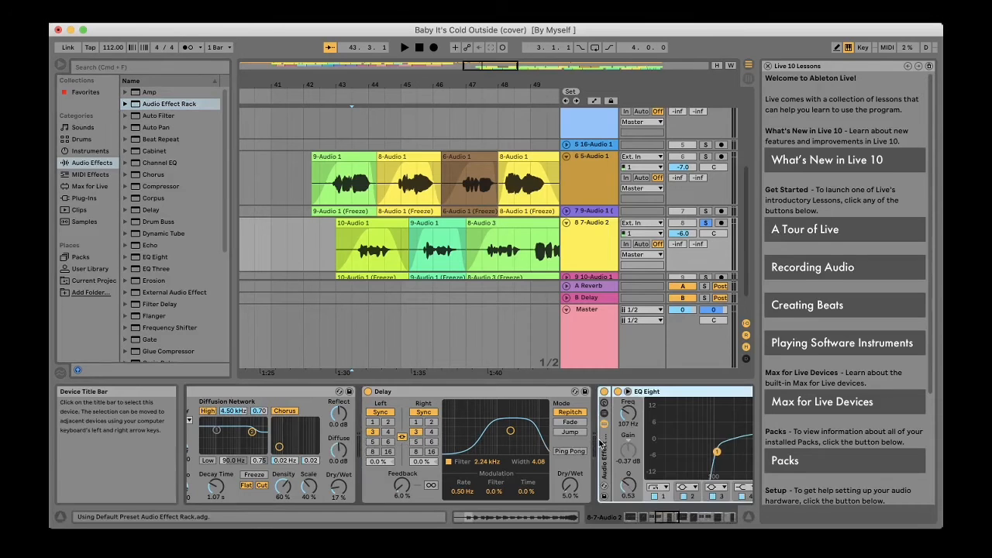
Delete the preset devices inside the new Audio Effect Rack and move the empty rack to the start of the device chain.
click(692, 397)
click(694, 394)
key(Delete)
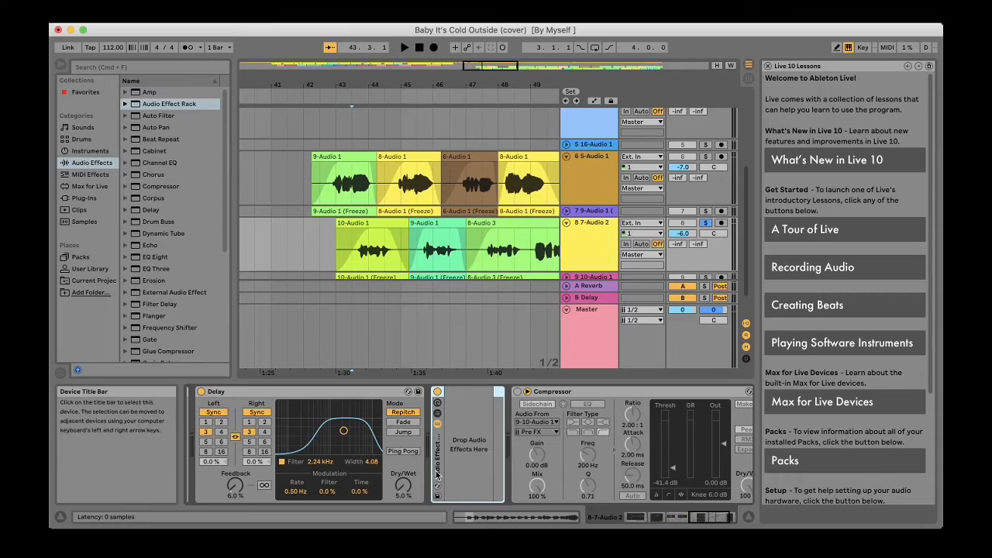
drag(438, 474, 196, 471)
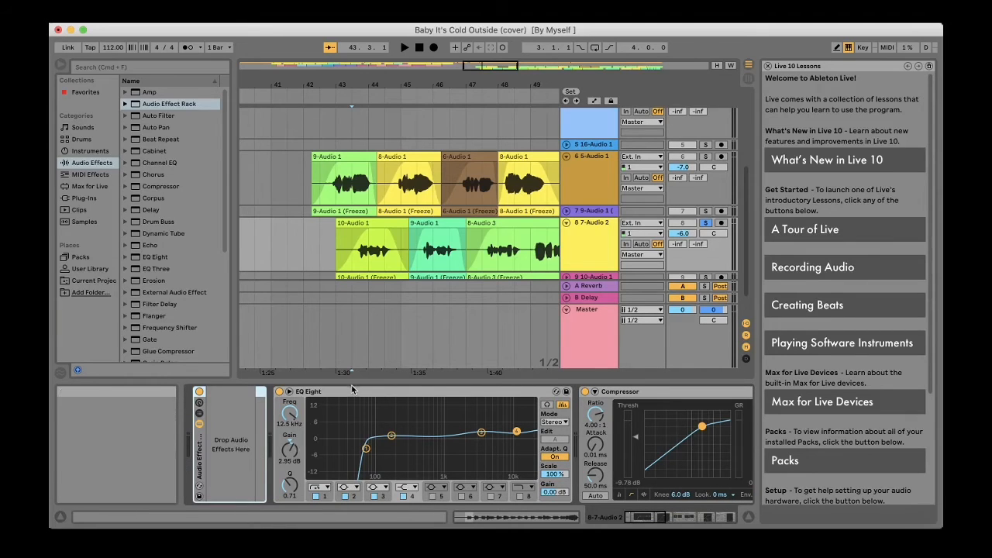
Move the EQ Eight, Compressor, Reverb and Delay into the Audio Effect Rack in that order.
drag(351, 393, 224, 417)
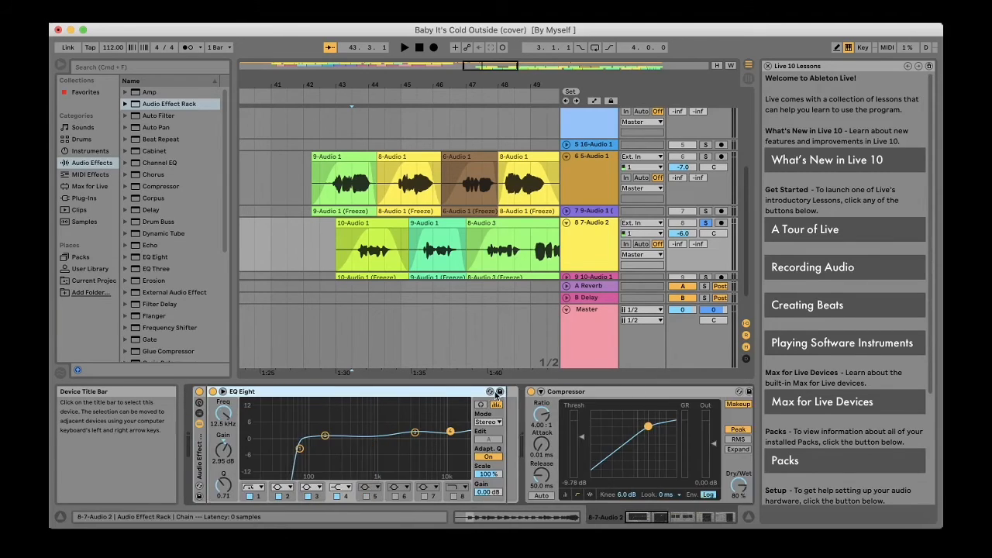
click(625, 392)
drag(541, 397, 509, 401)
scroll(638, 399, right, 5)
click(637, 394)
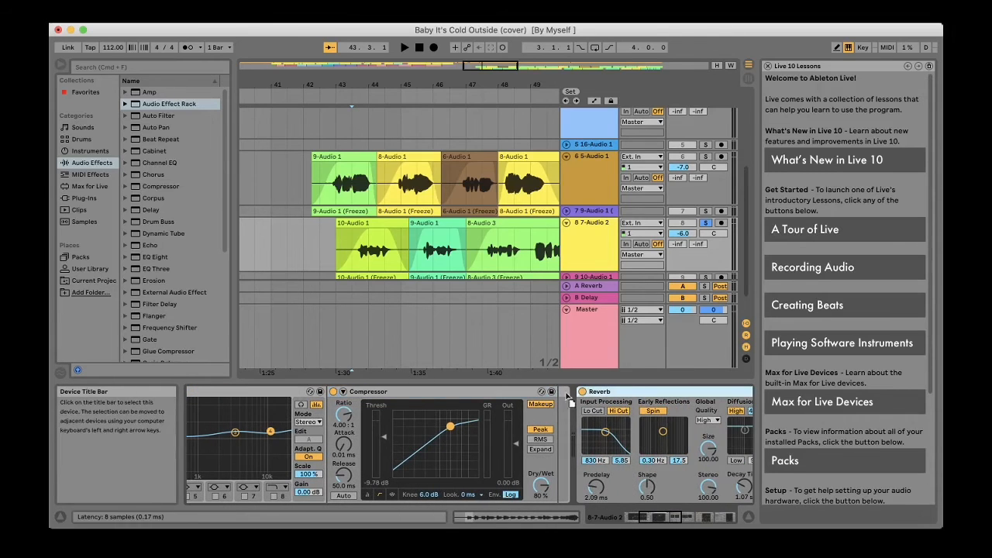
scroll(557, 395, right, 8)
click(654, 392)
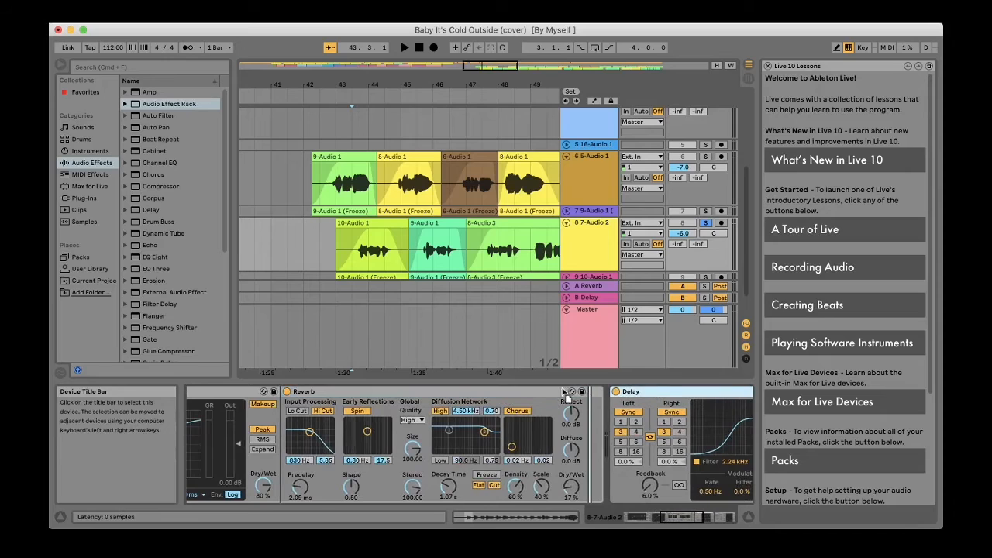
Play the vocal phrase with the whole Audio Effect Rack bypassed and re-enabled to compare the dry and processed sound.
scroll(564, 395, left, 10)
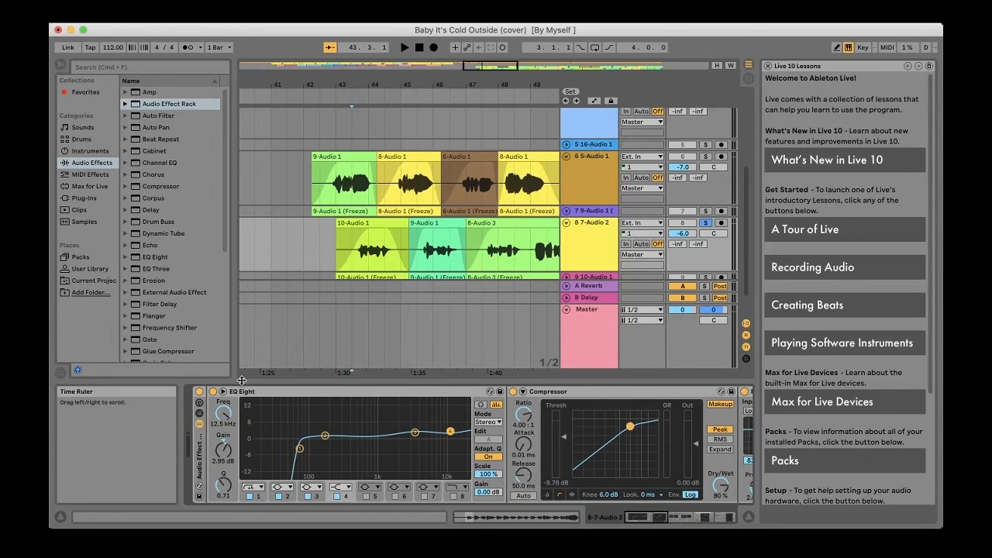
click(199, 392)
click(198, 392)
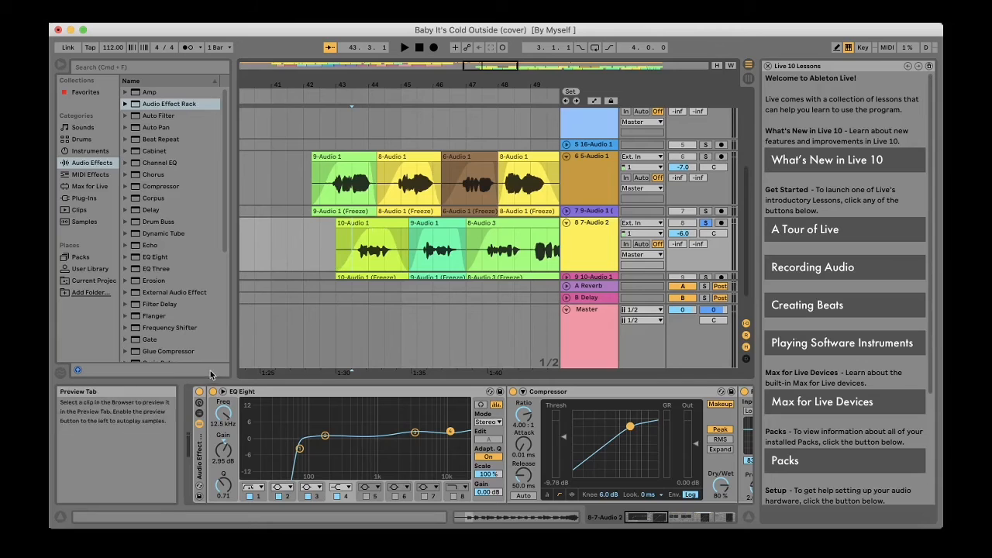
click(199, 392)
key(space)
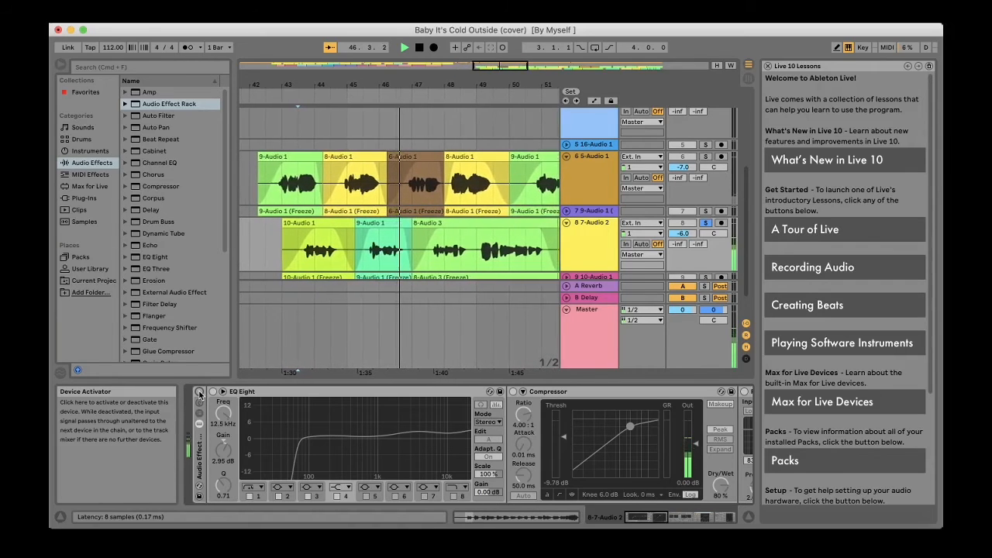
click(199, 392)
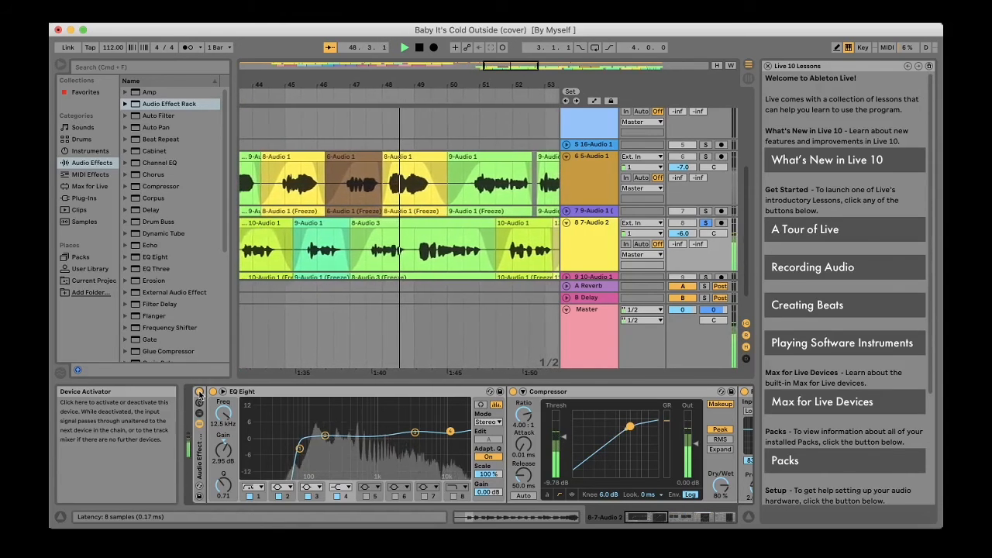
Set the volume of track 8 7-Audio 2 to -3.0 dB and replay the phrase from 43.3.1, toggling the rack off and on.
key(space)
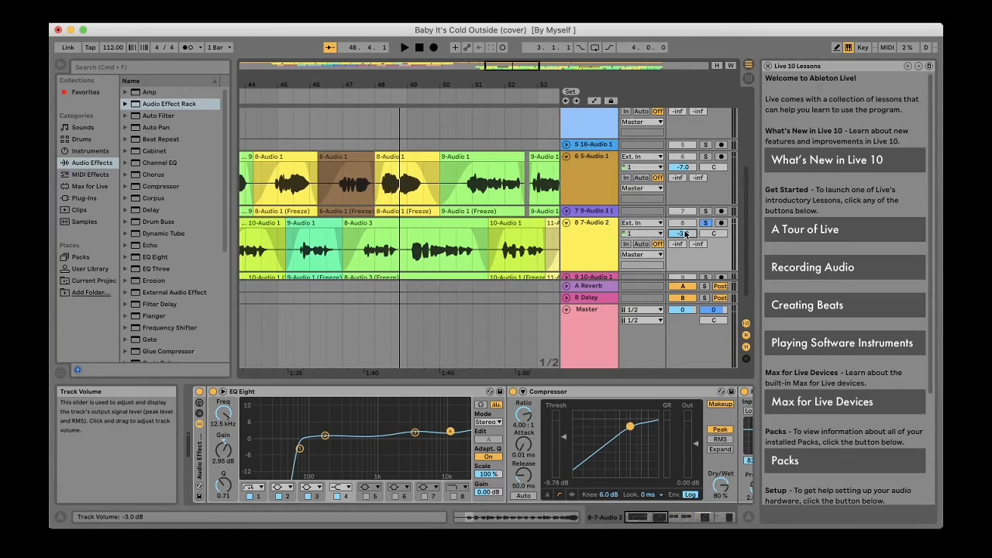
scroll(396, 260, left, 10)
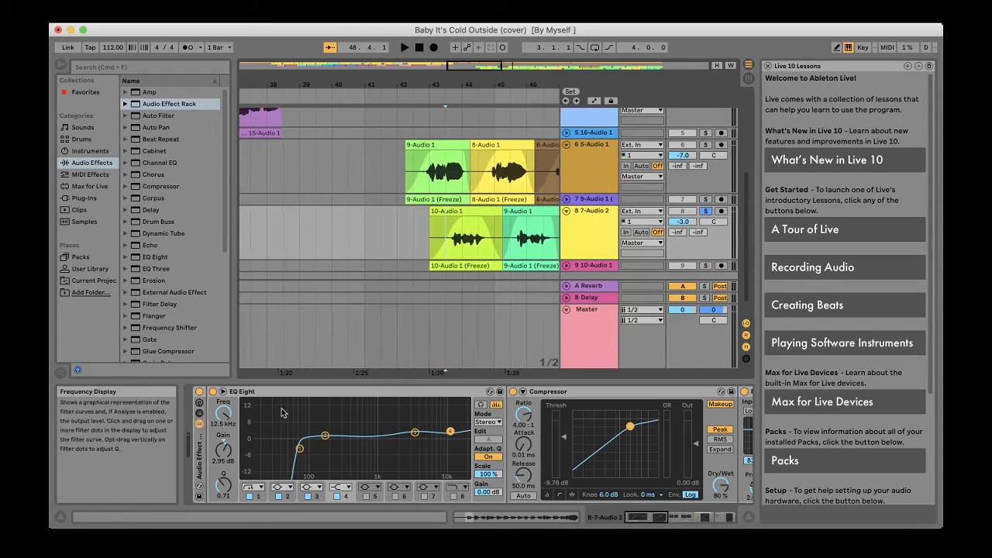
key(space)
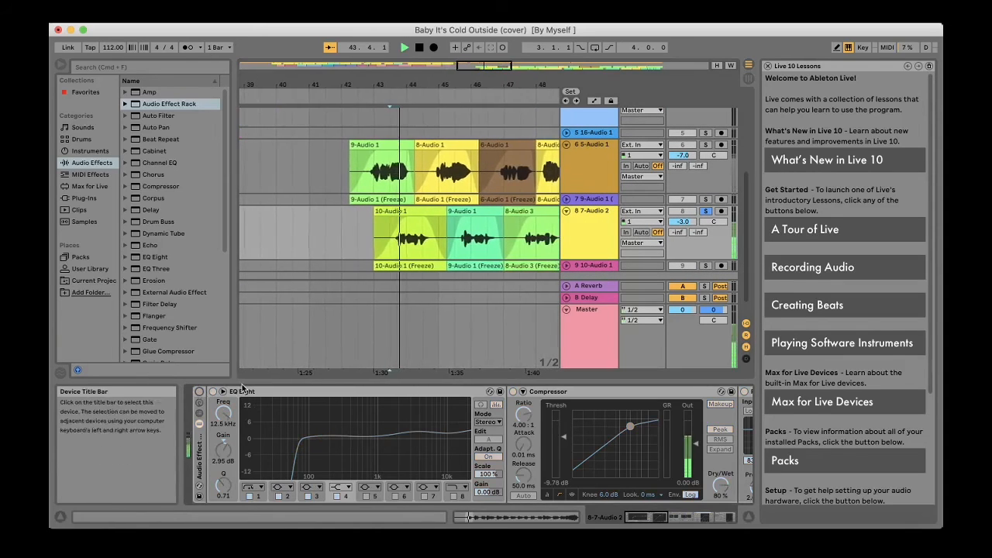
click(199, 392)
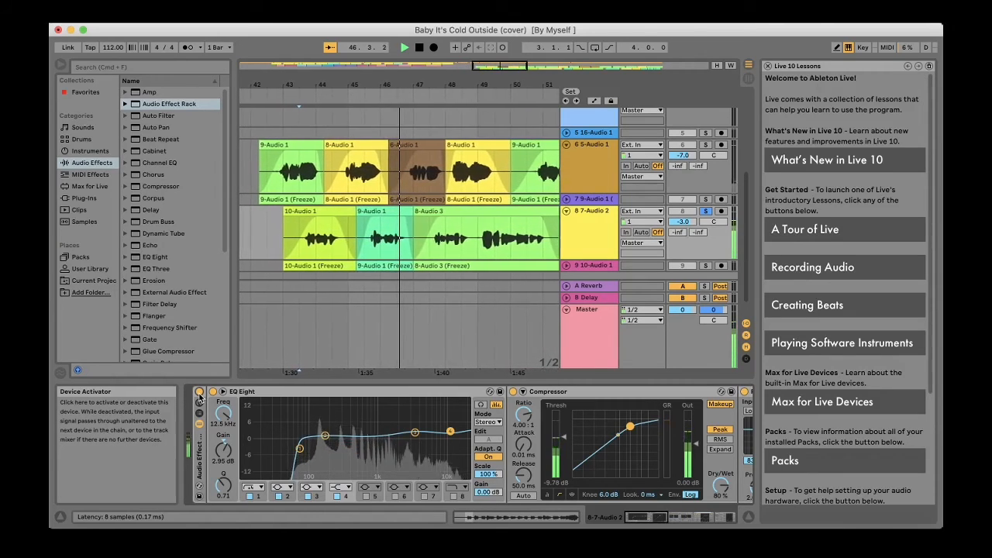
click(199, 393)
click(275, 309)
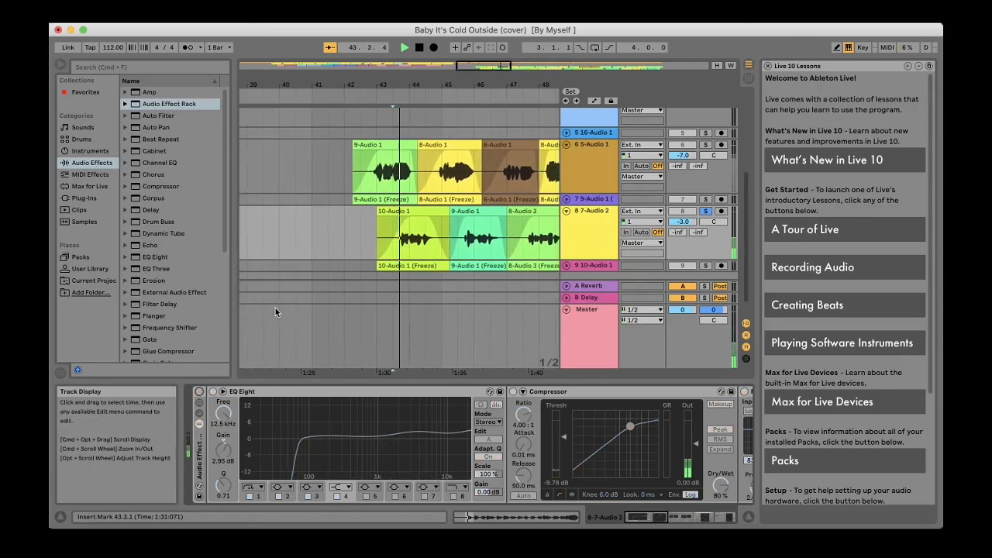
click(199, 392)
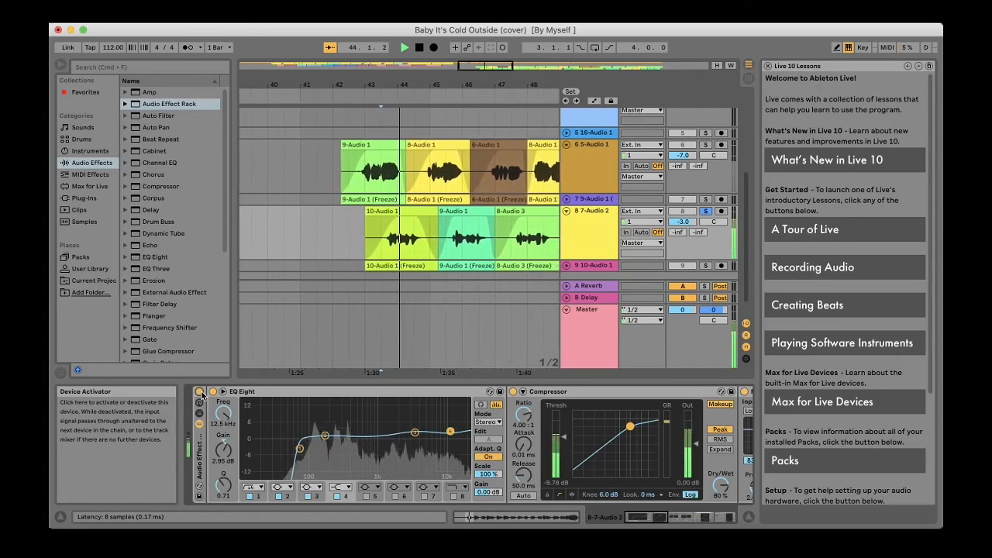
key(space)
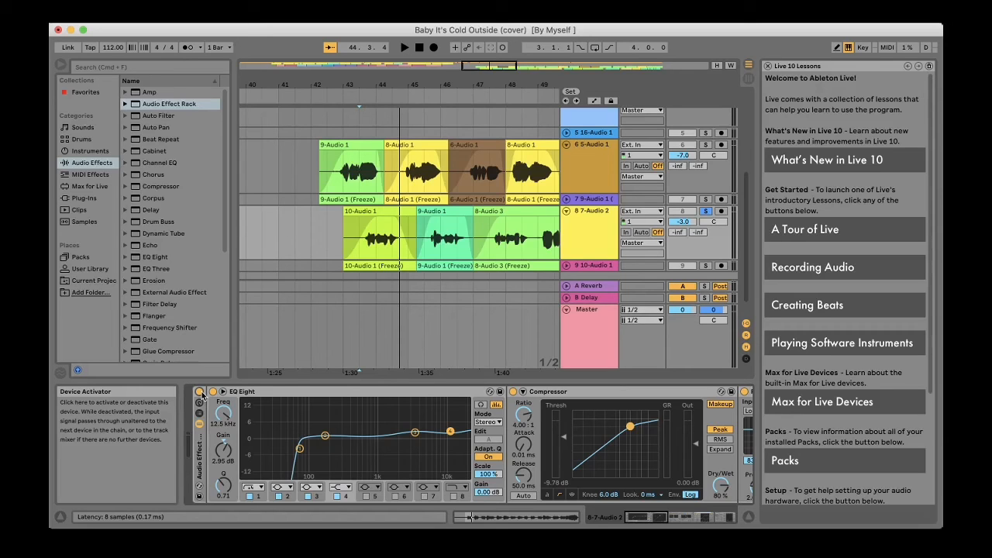
Unsolo track 8 7-Audio 2 and play the full mix from 42.3.1 to hear the processed vocal in context.
click(310, 180)
click(324, 245)
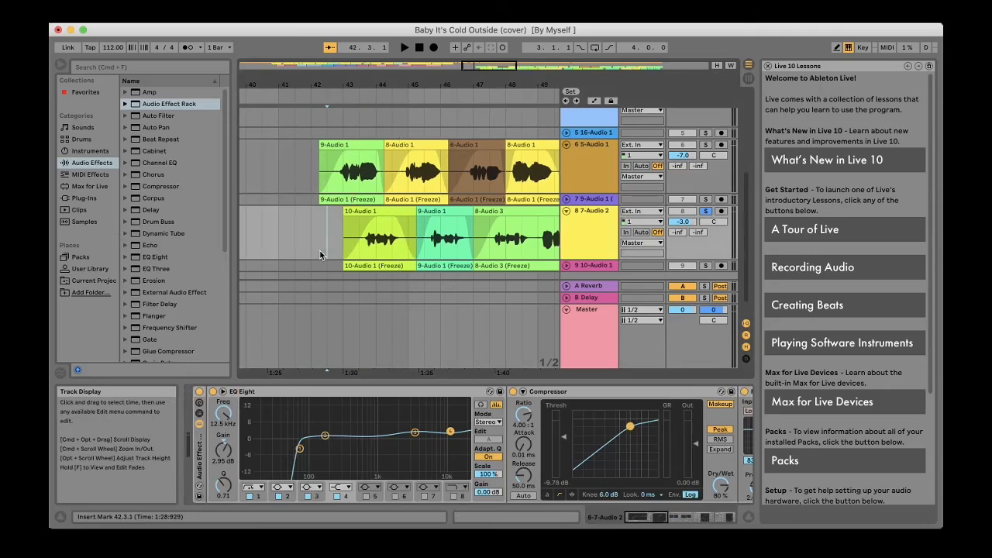
click(705, 212)
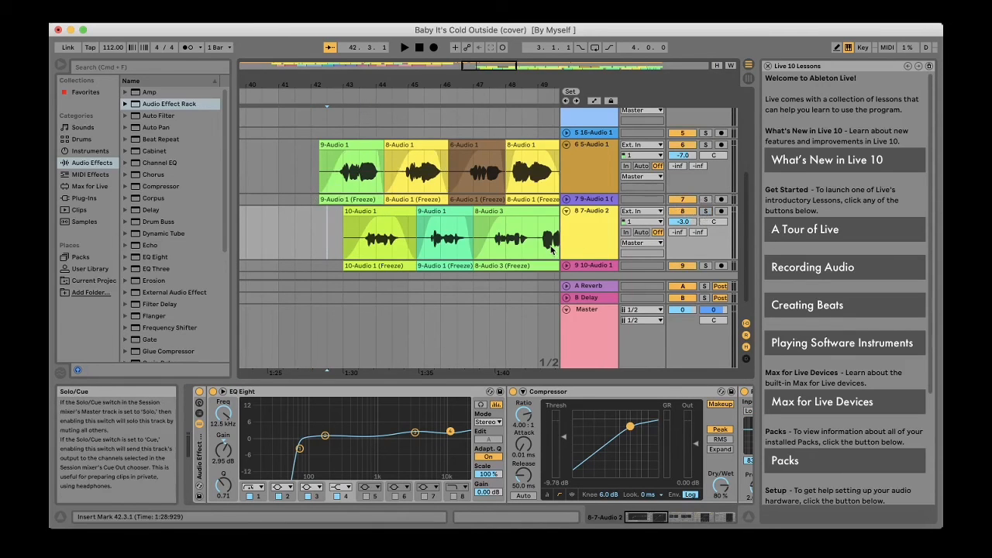
key(space)
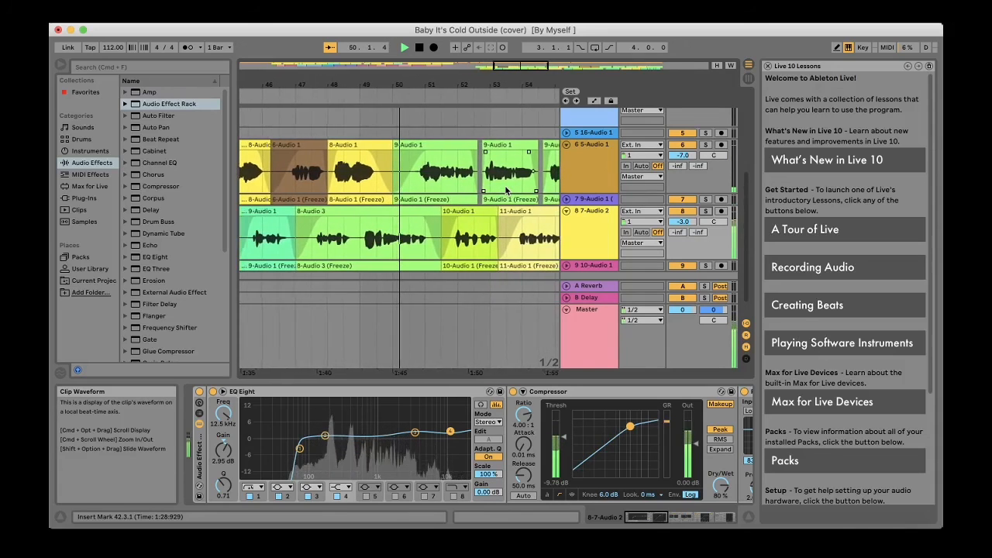
key(space)
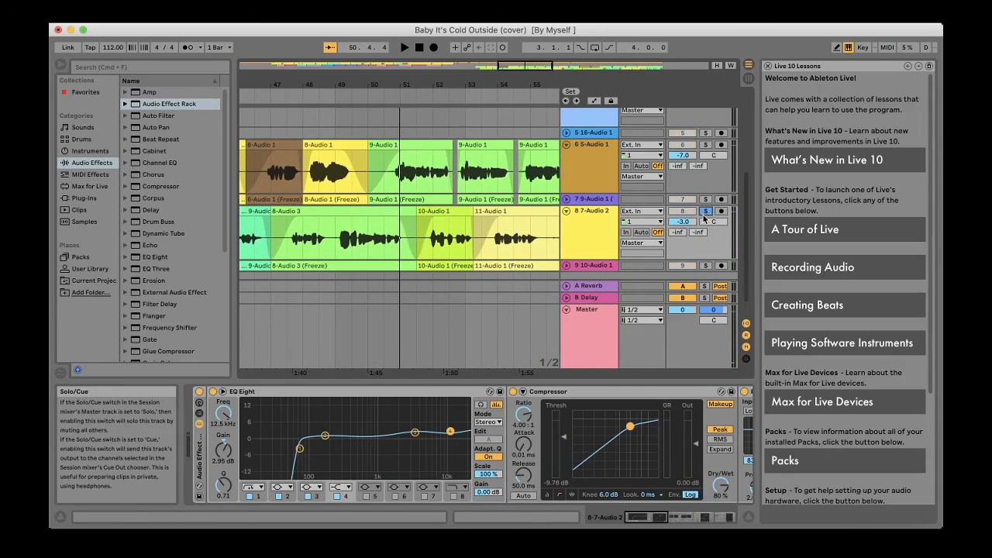
Solo track 8 7-Audio 2 again and replay its vocal phrases, restarting from 43.3.1.
scroll(421, 241, left, 8)
scroll(420, 241, down, 1)
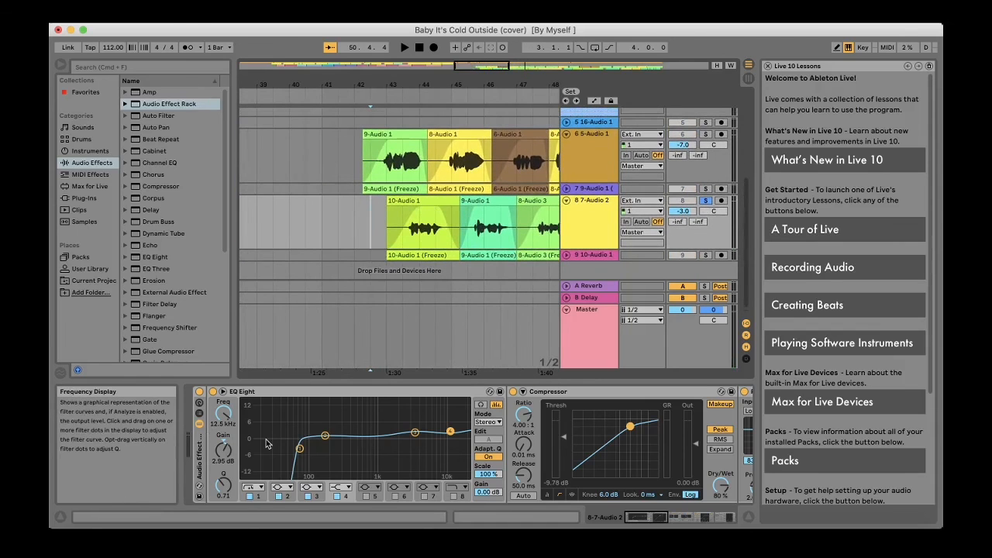
key(space)
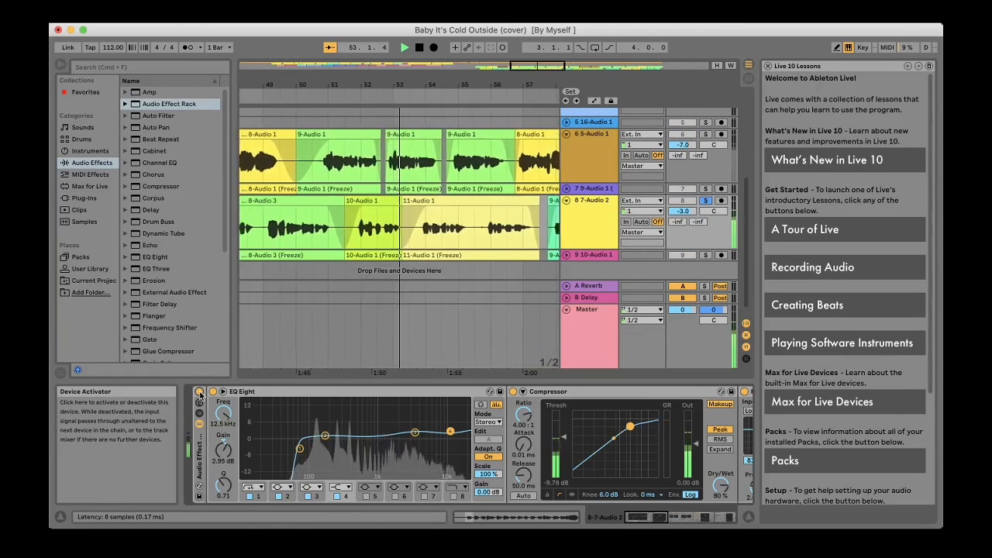
key(space)
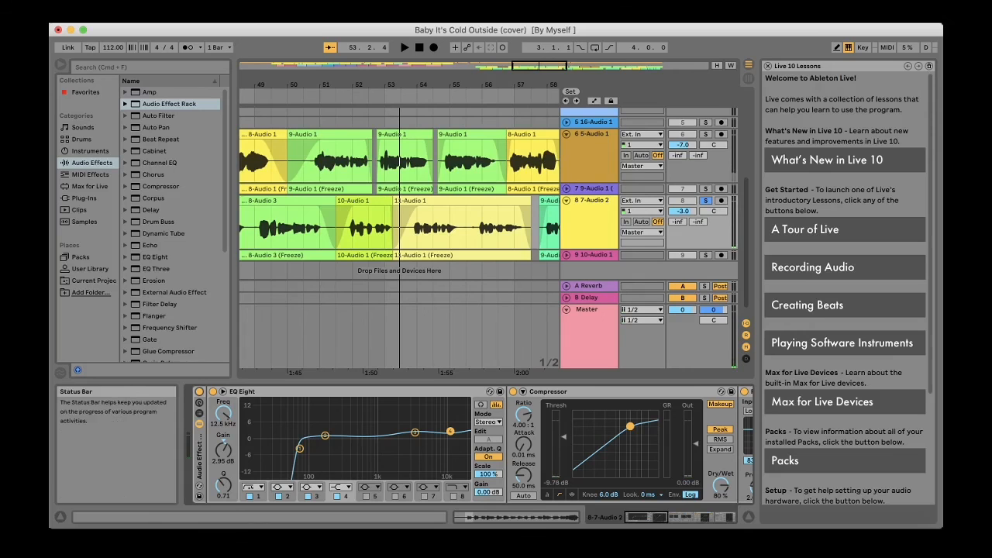
scroll(349, 260, left, 10)
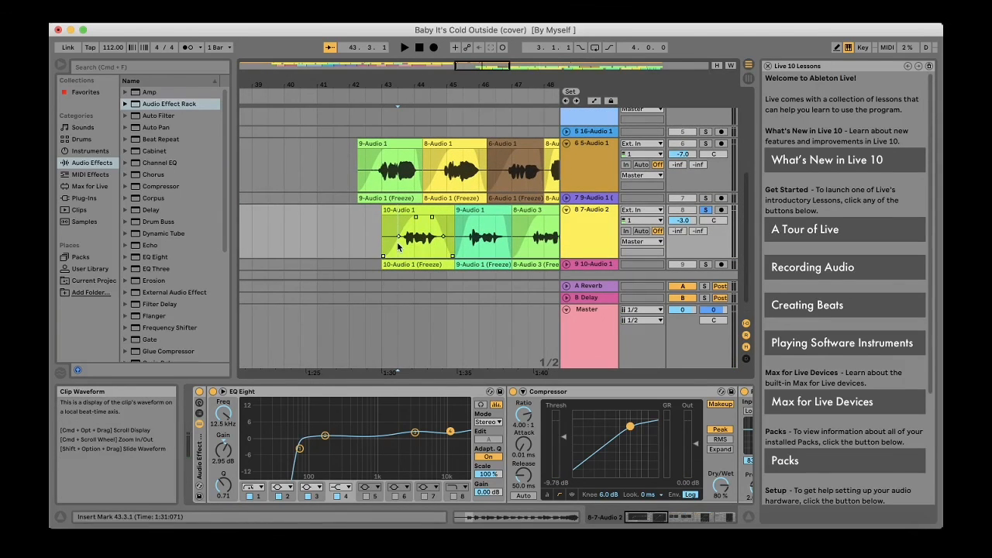
key(space)
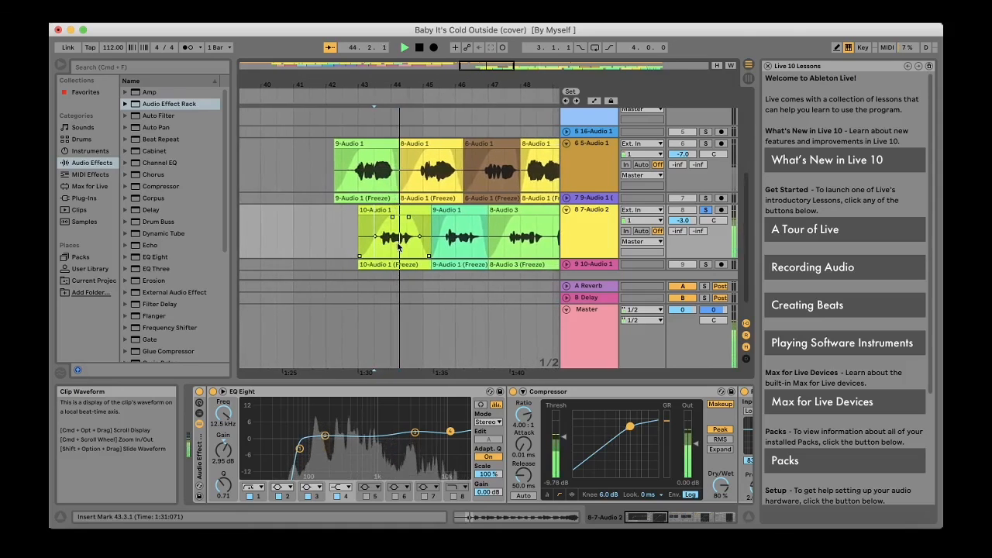
key(space)
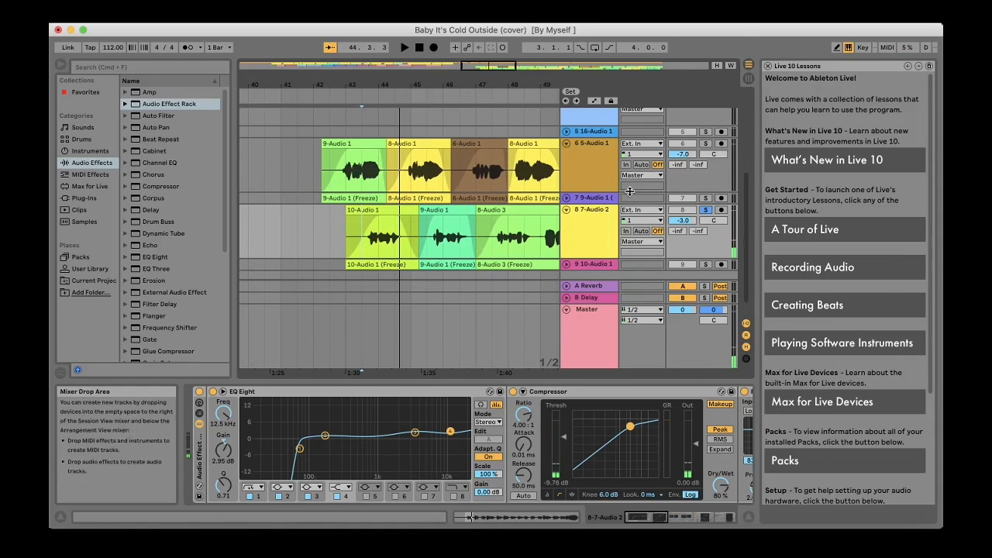